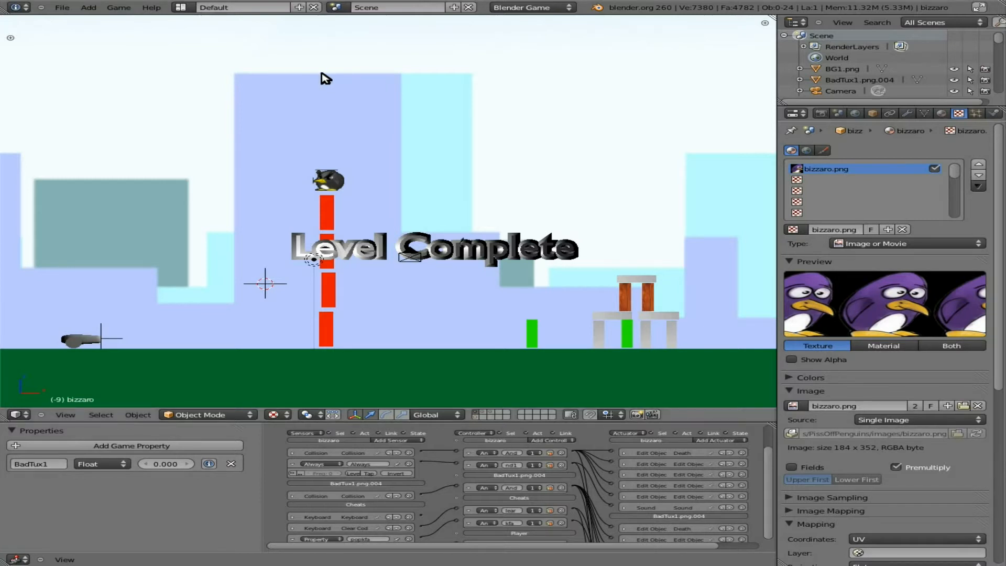
Delete the BG1.png background plane from the level
right_click(444, 90)
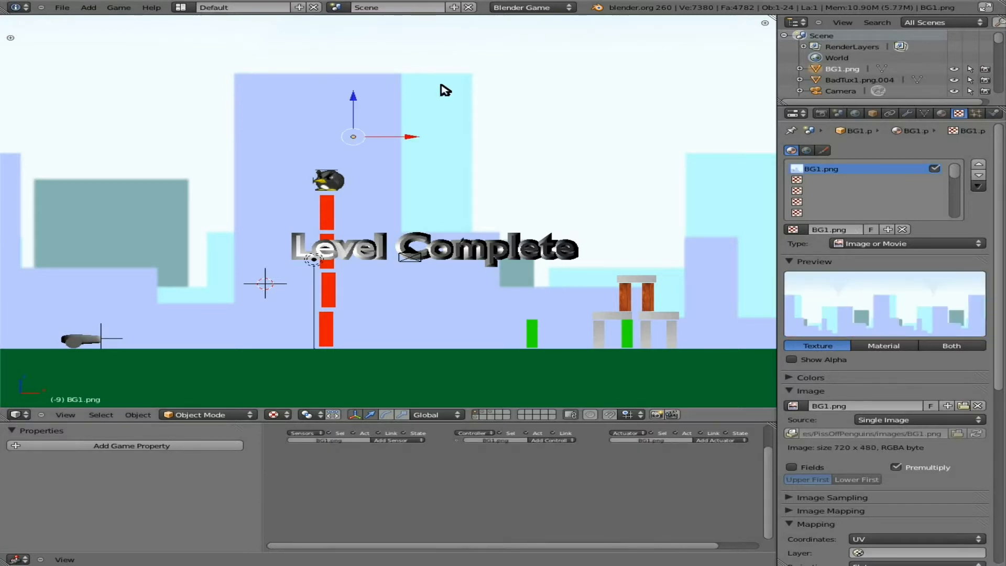
key("x")
left_click(412, 87)
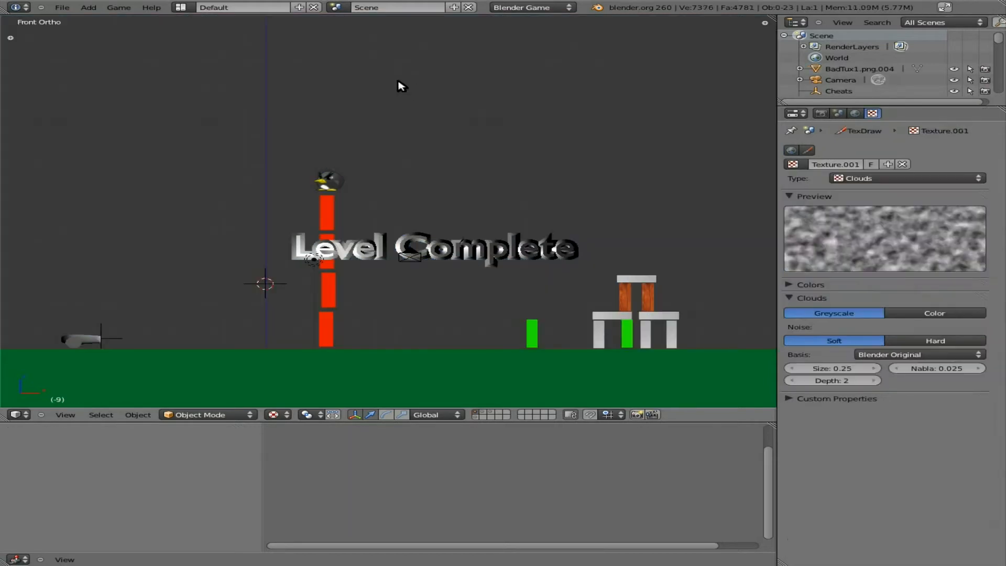
Import BatmanBackground.png from the images/BG/images_[BatmanBackground] folder as an image plane
key("space")
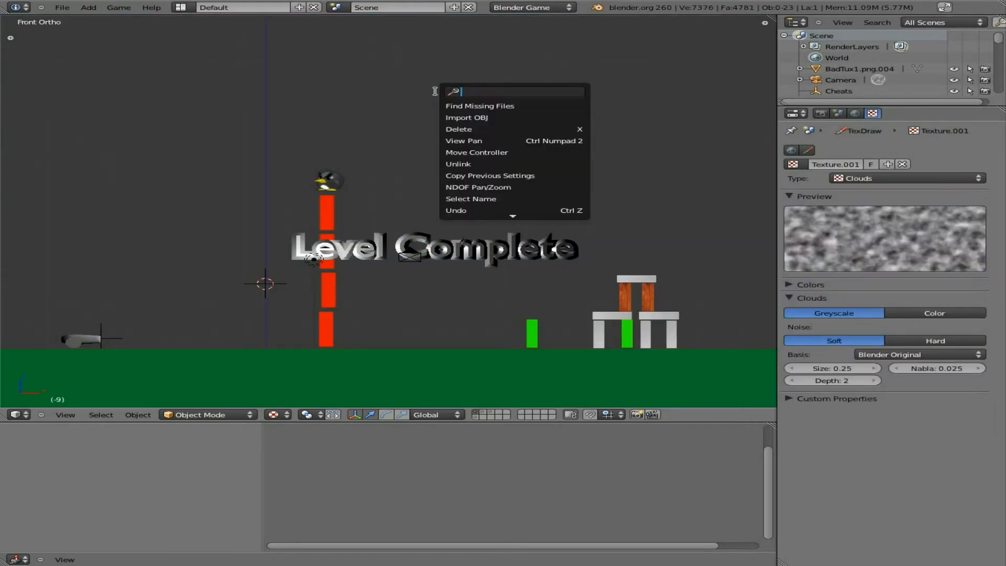
type("plane")
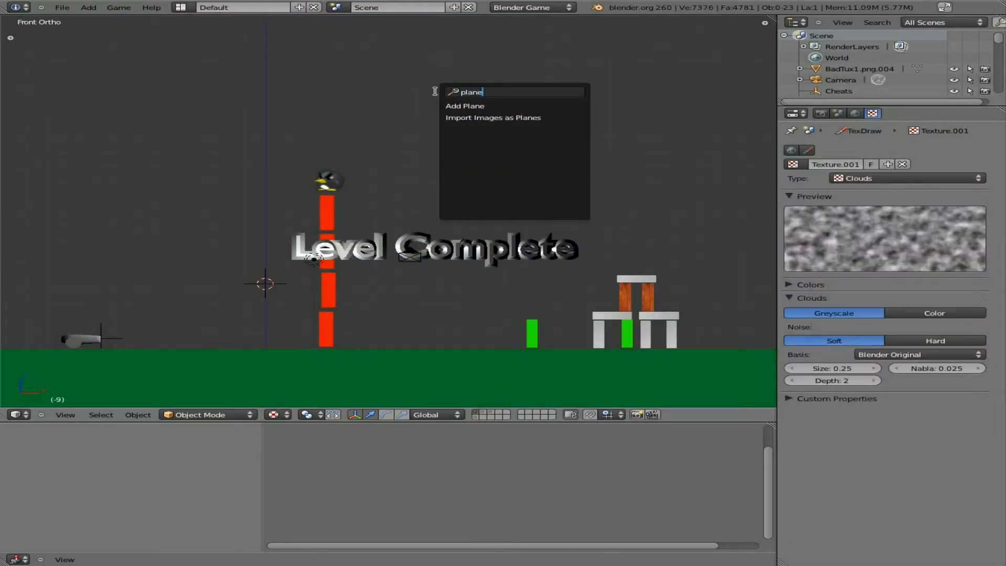
key("Down")
key("Return")
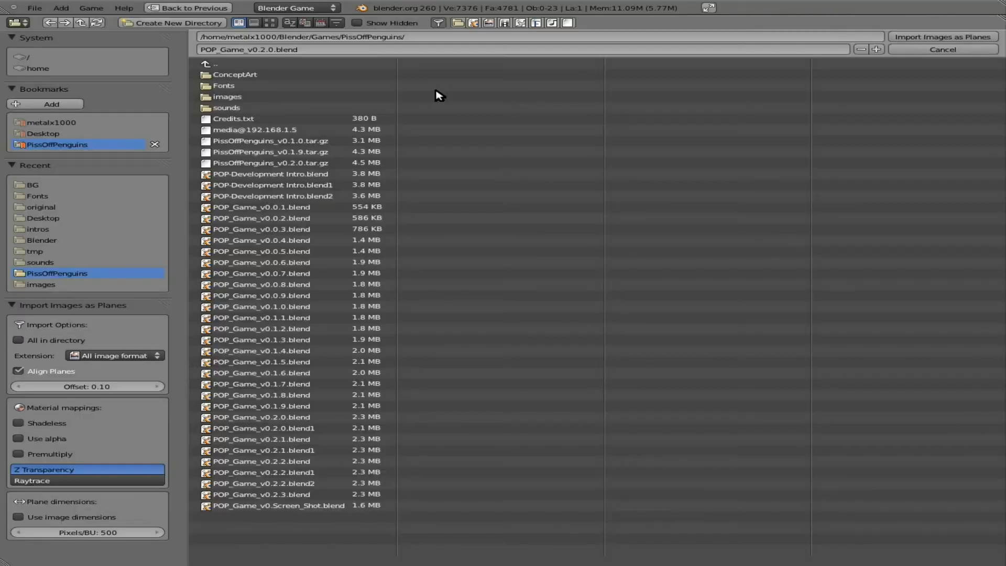
left_click(225, 96)
left_click(231, 74)
left_click(274, 74)
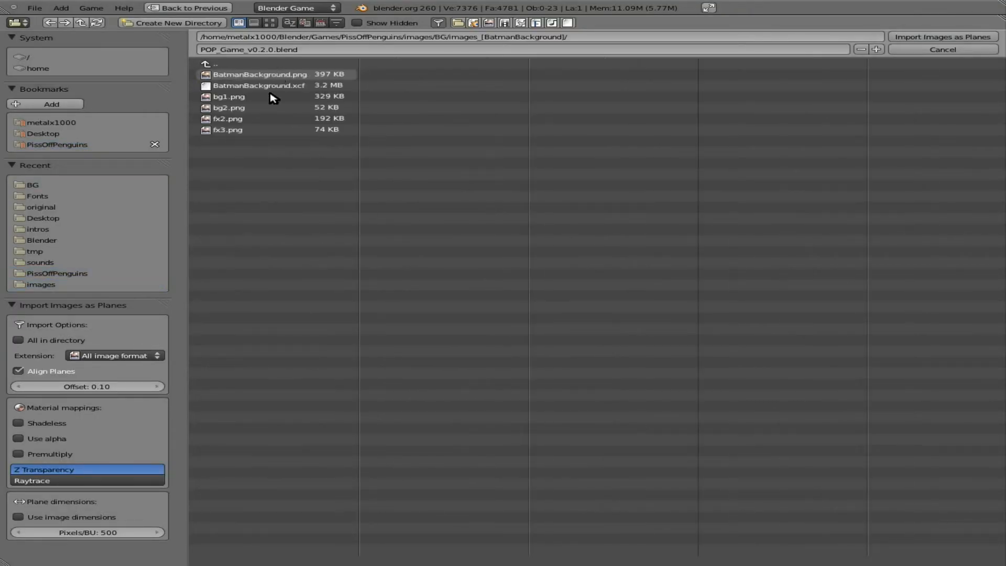
left_click(295, 75)
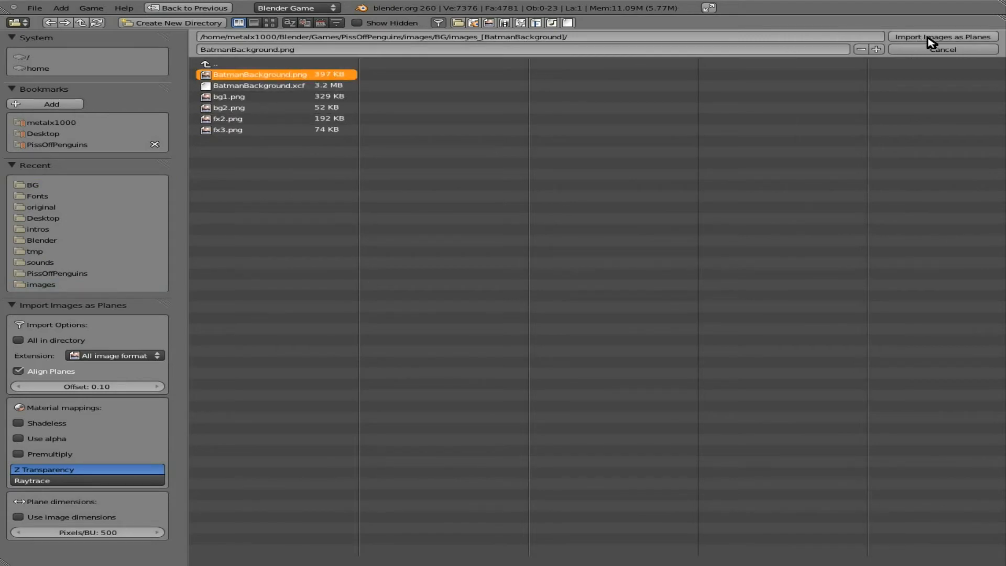
left_click(930, 41)
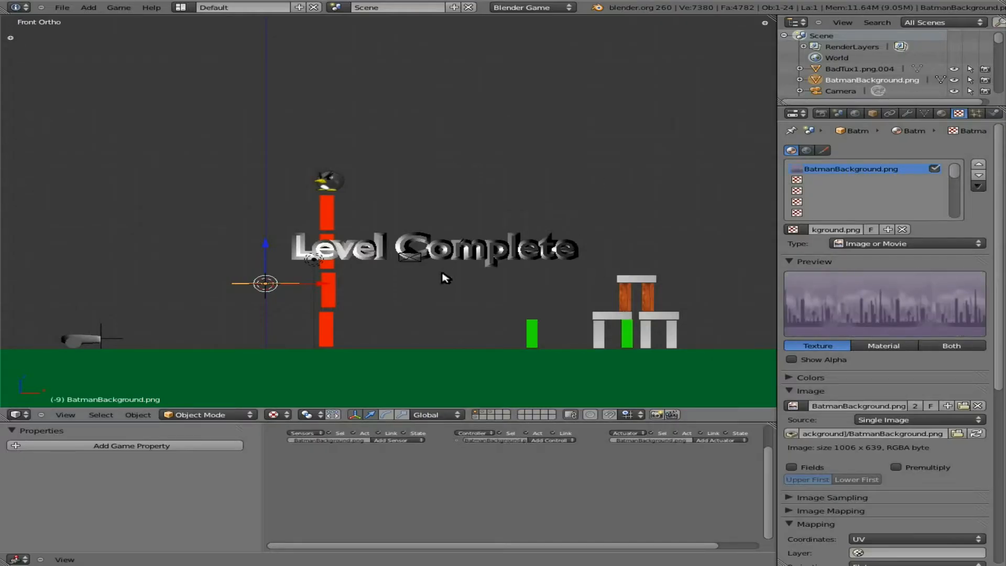
Rotate the imported background plane 90° about X and enlarge it until its upper edge rises above the penguin on the red column
type("r")
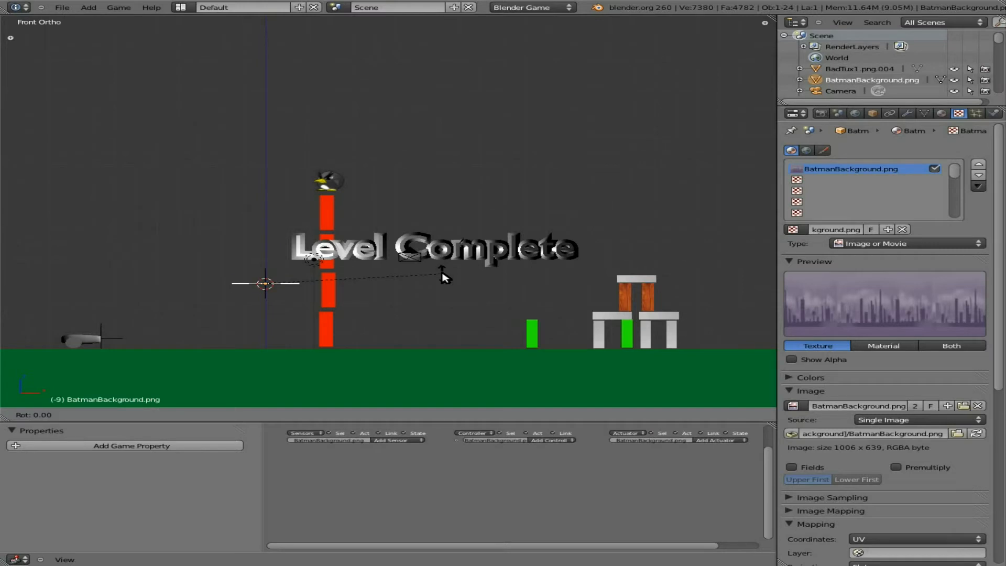
type("x90")
key("Return")
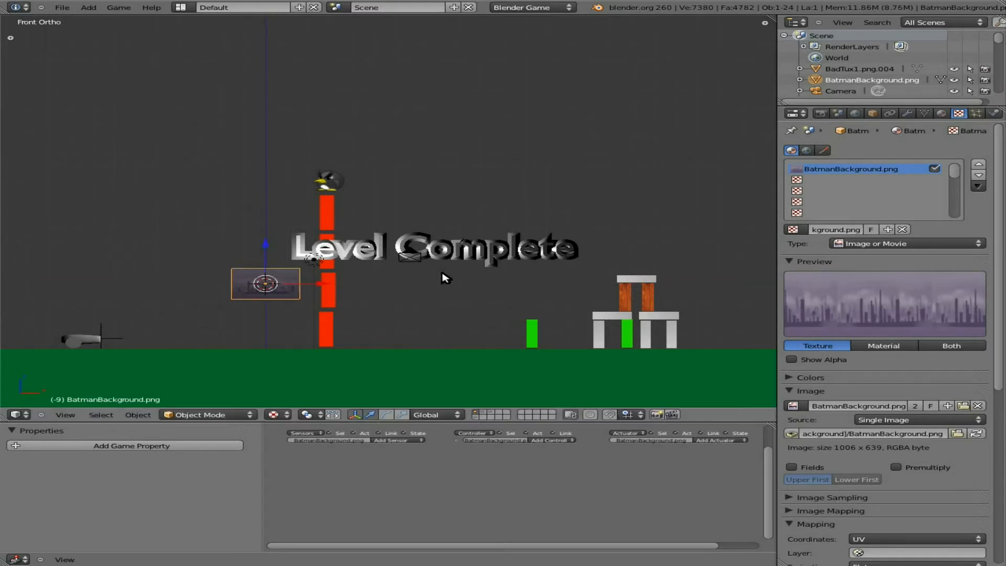
key("s")
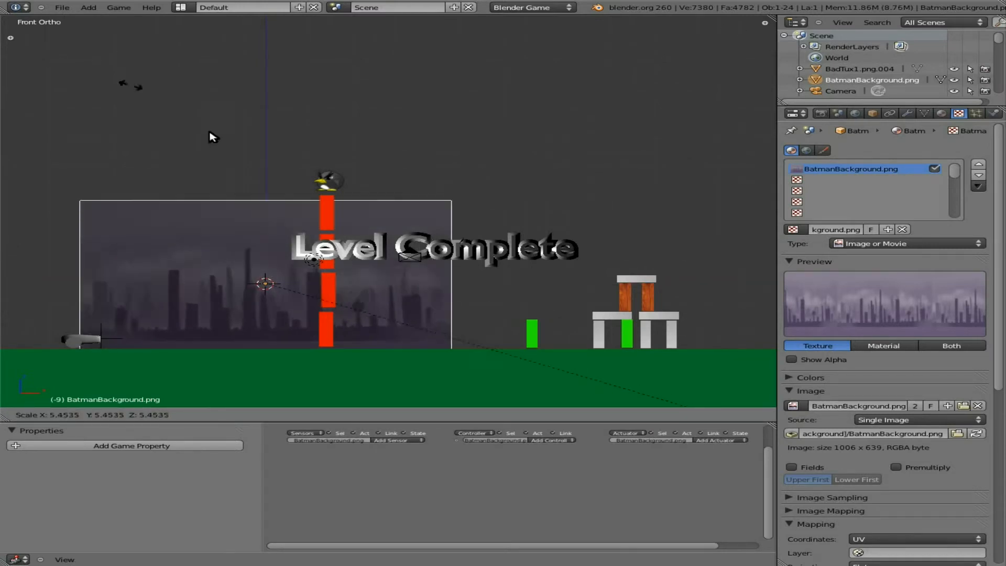
left_click(433, 254)
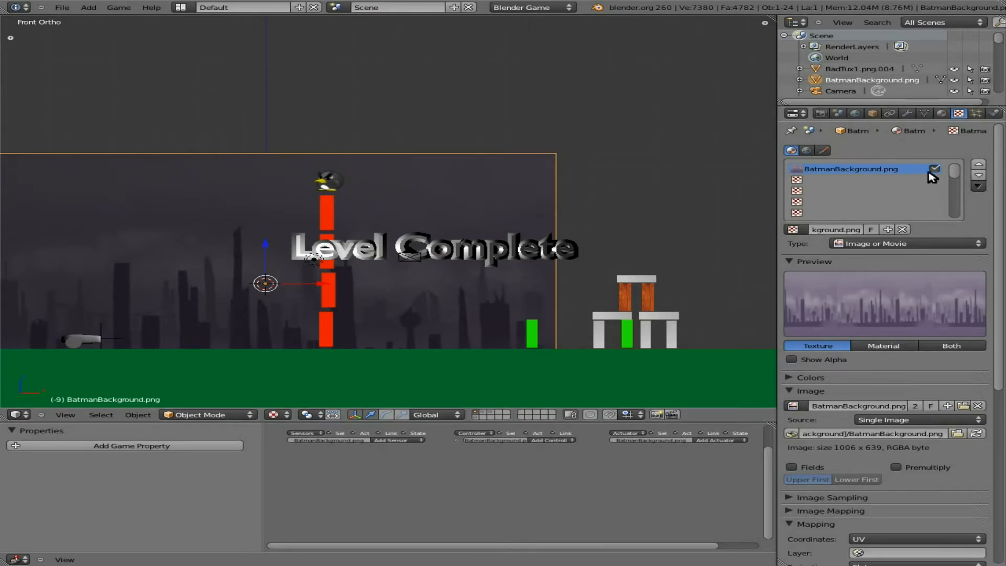
Make the BatmanBackground.png material shadeless and move the plane across so it is centred behind the level
left_click(941, 113)
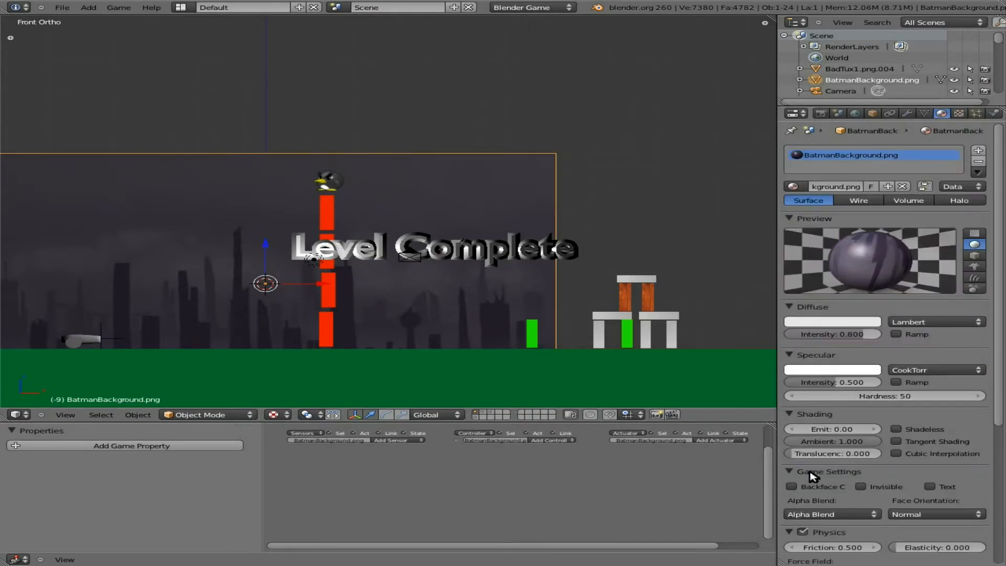
left_click(895, 429)
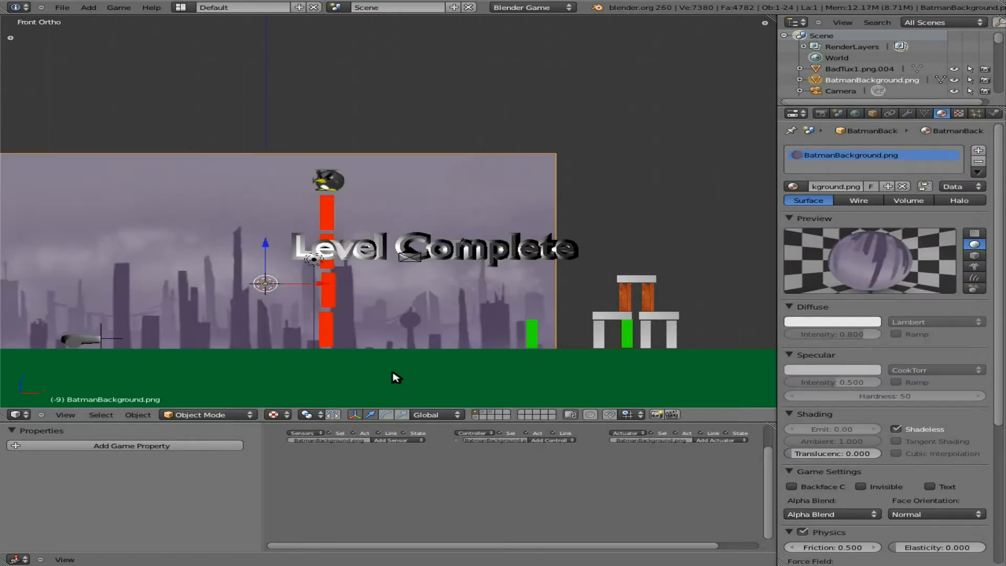
key("g")
left_click(516, 311)
Move the camera closer to the level along its local Z axis, judging the framing through the camera view
key("KP_0")
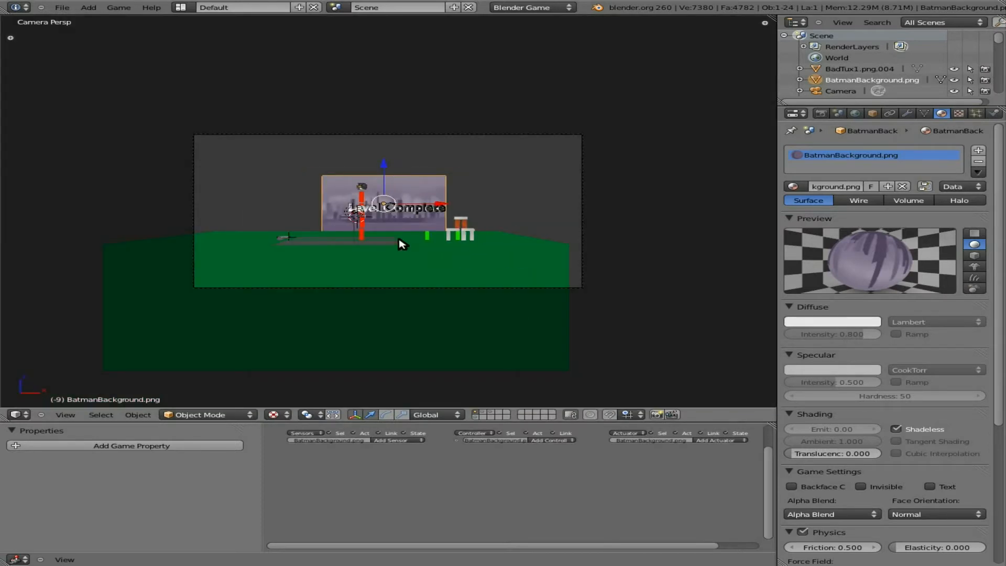
right_click(402, 289)
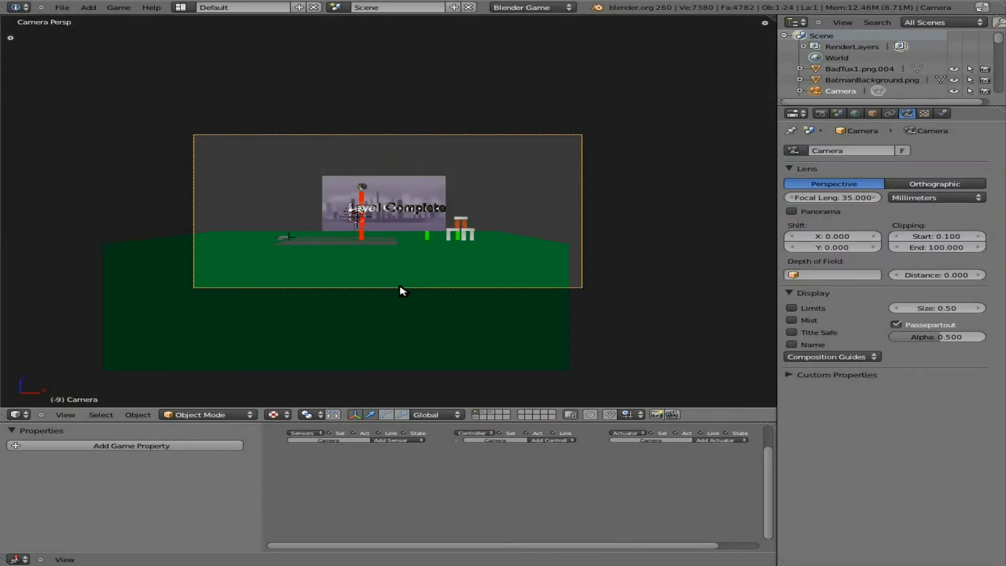
key("g")
key("z")
key("z")
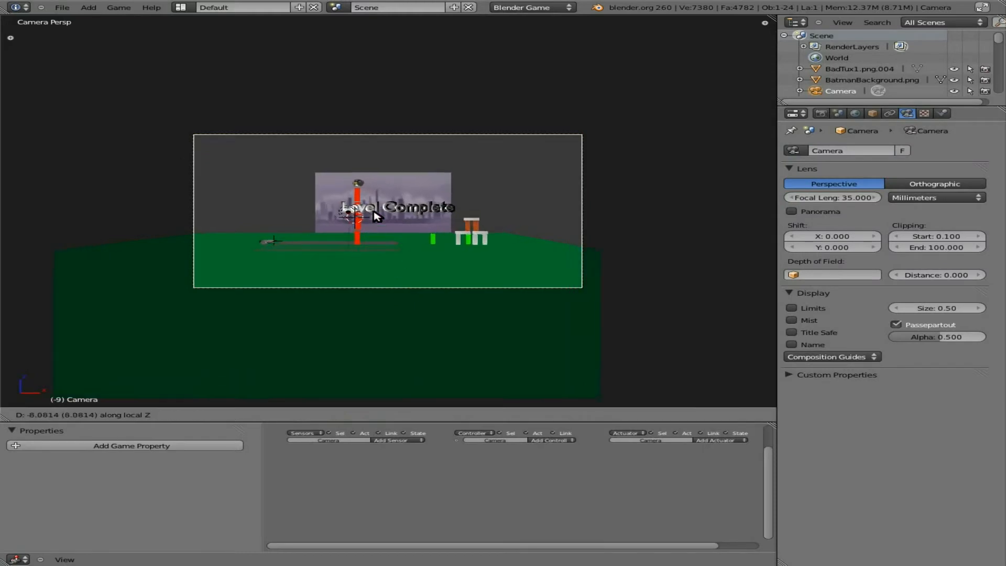
left_click(350, 178)
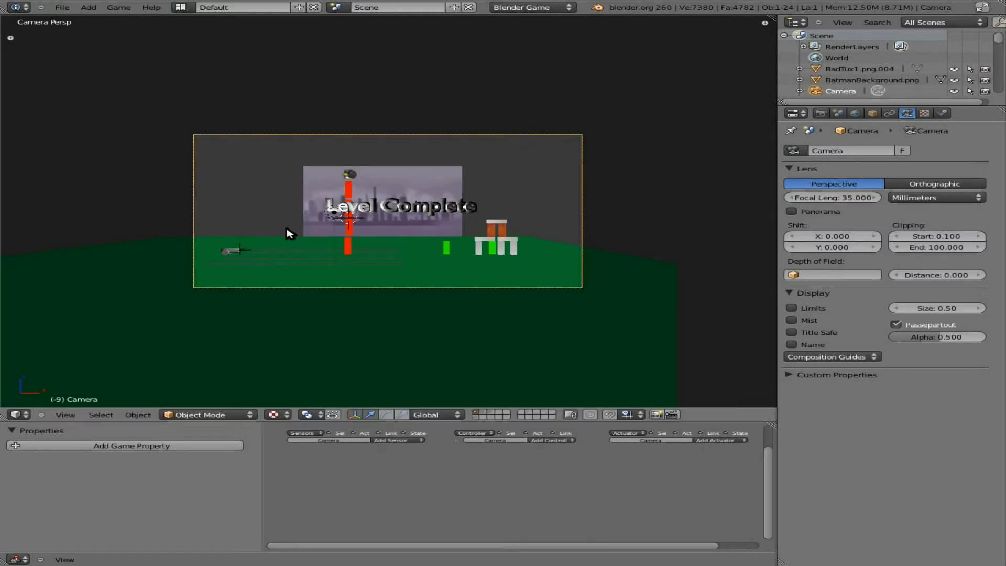
Scale up the Batman background plane in front view until it fills the whole area behind the level
right_click(304, 226)
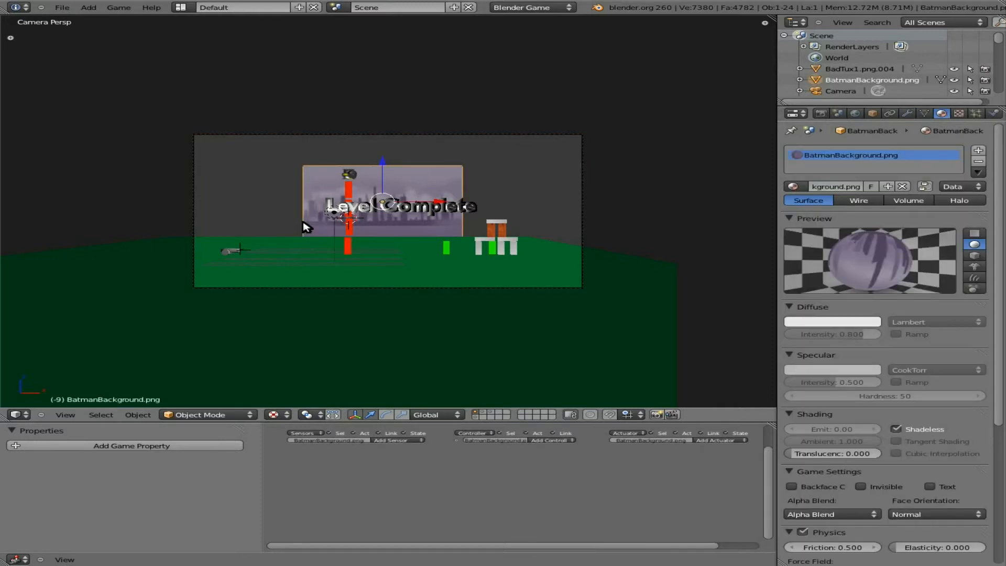
key("KP_1")
scroll(486, 252, "down", 5)
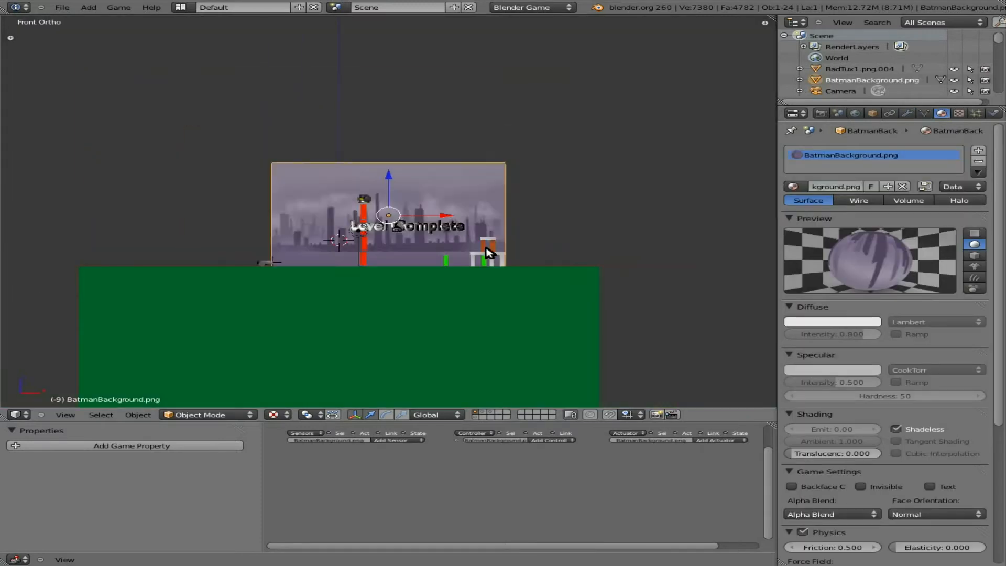
scroll(406, 251, "up", 1)
scroll(407, 251, "up", 4)
key("s")
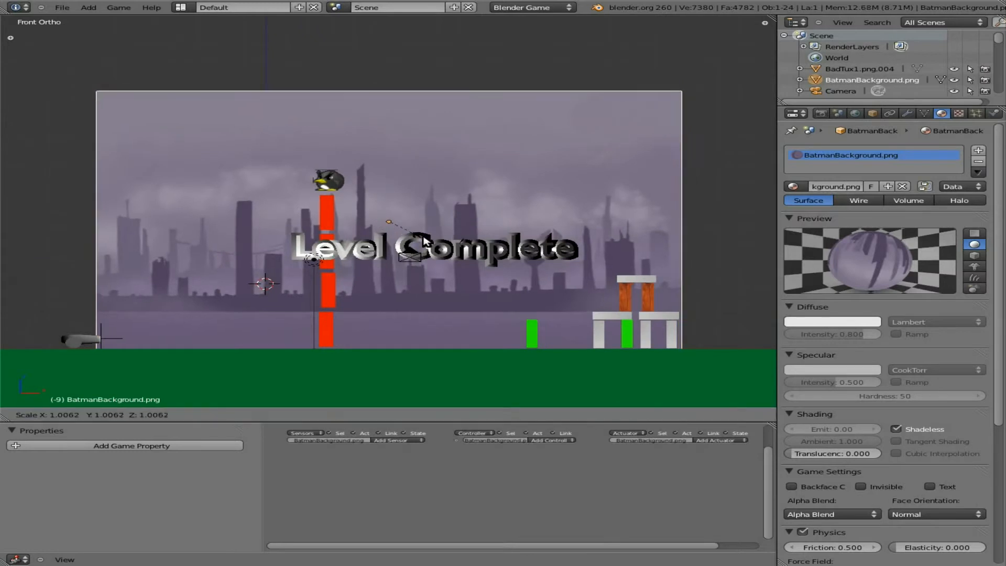
left_click(461, 219)
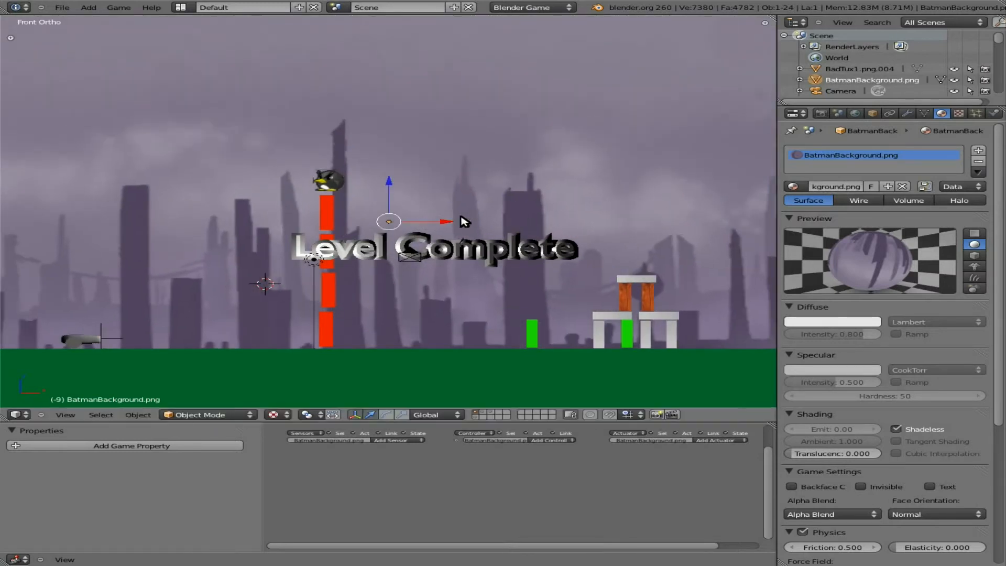
Test-run the game and raise the background plane so more of the skyline shows above the ground
key("p")
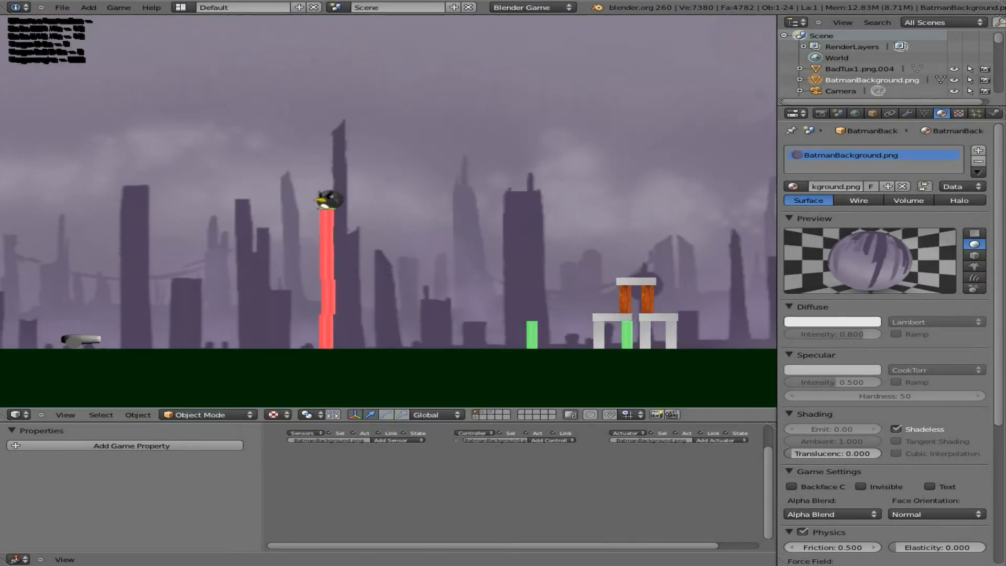
key("Escape")
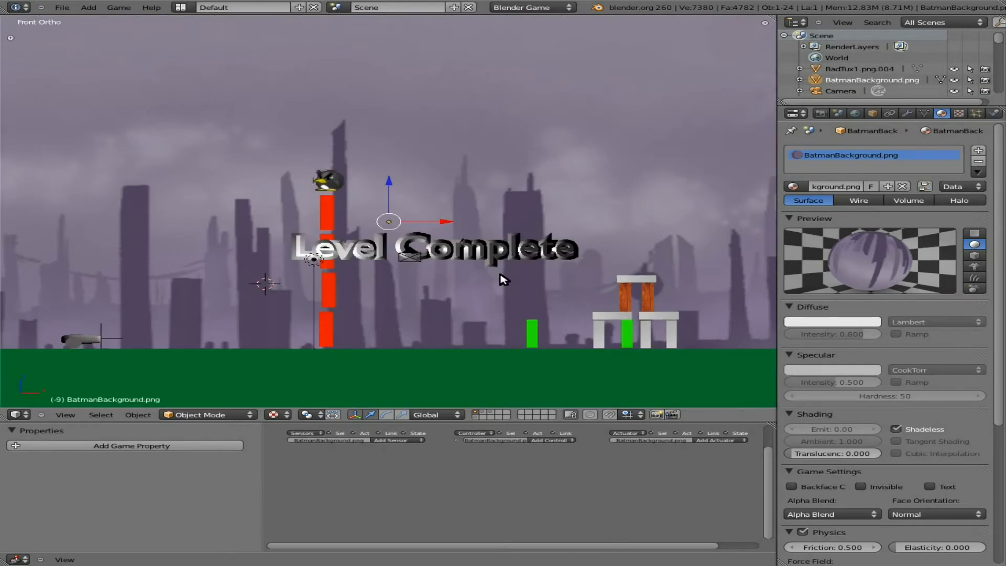
key("g")
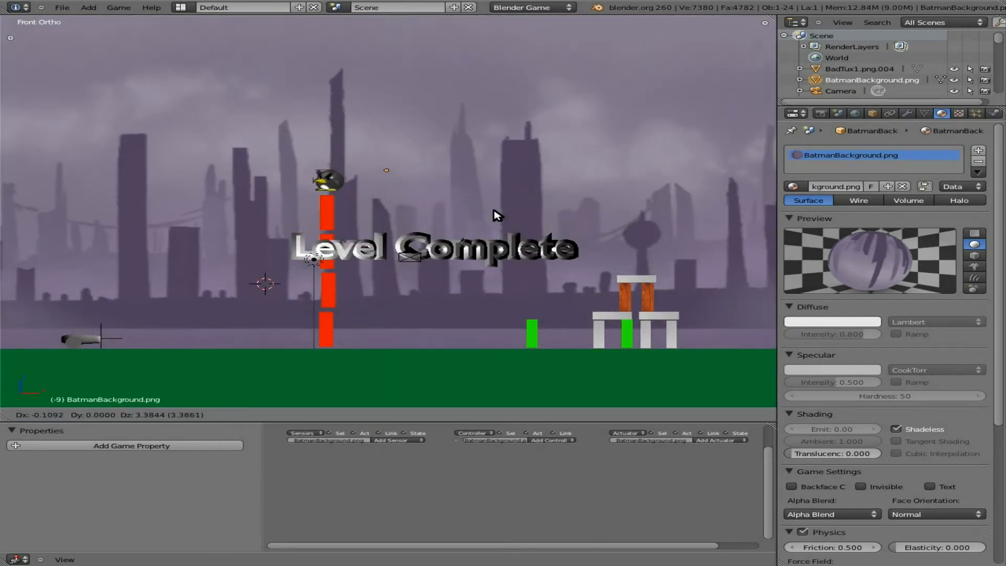
left_click(491, 238)
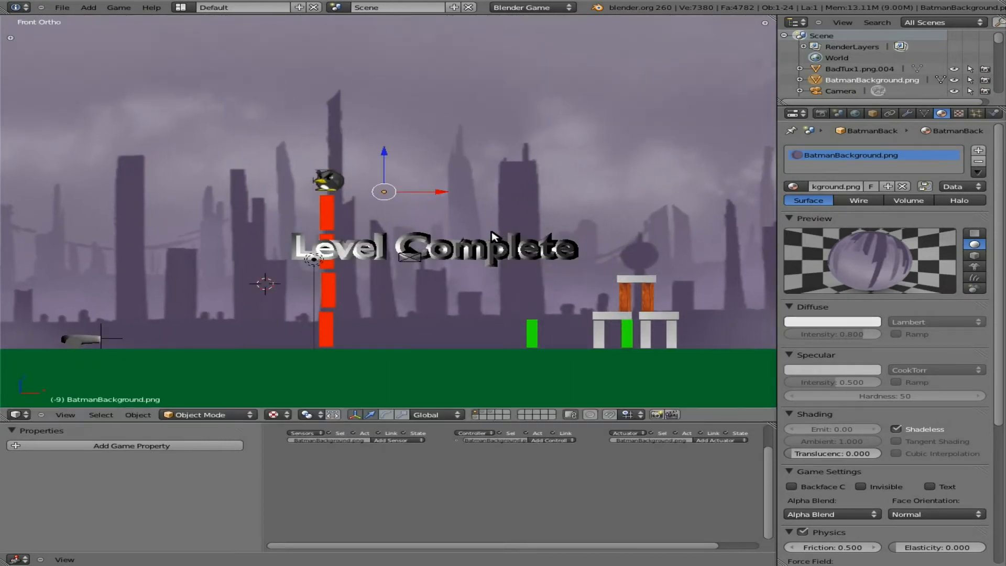
Set the ground plane's diffuse colour by sampling the purple of the background near the stone blocks
right_click(547, 393)
left_click(828, 321)
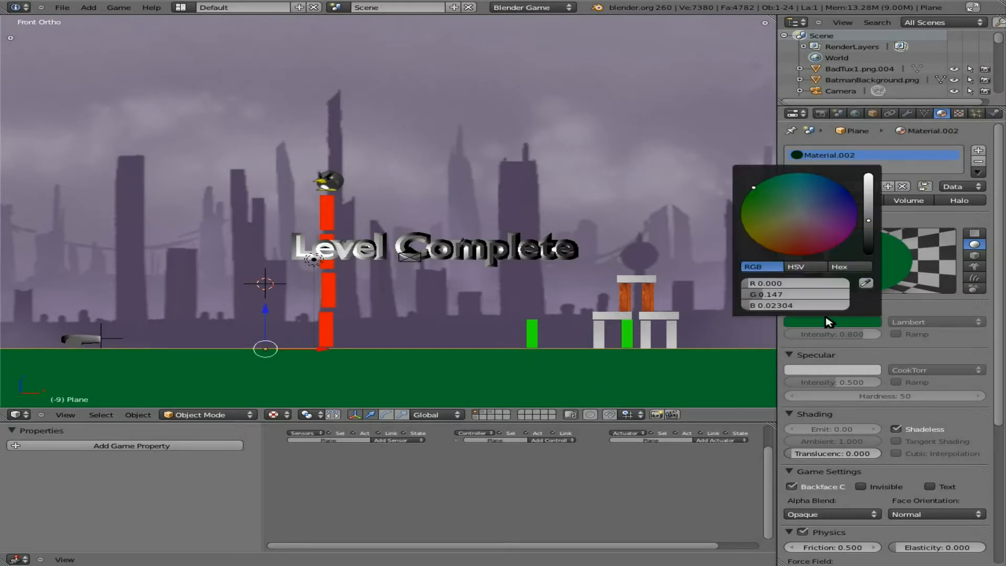
left_click(865, 283)
left_click(716, 282)
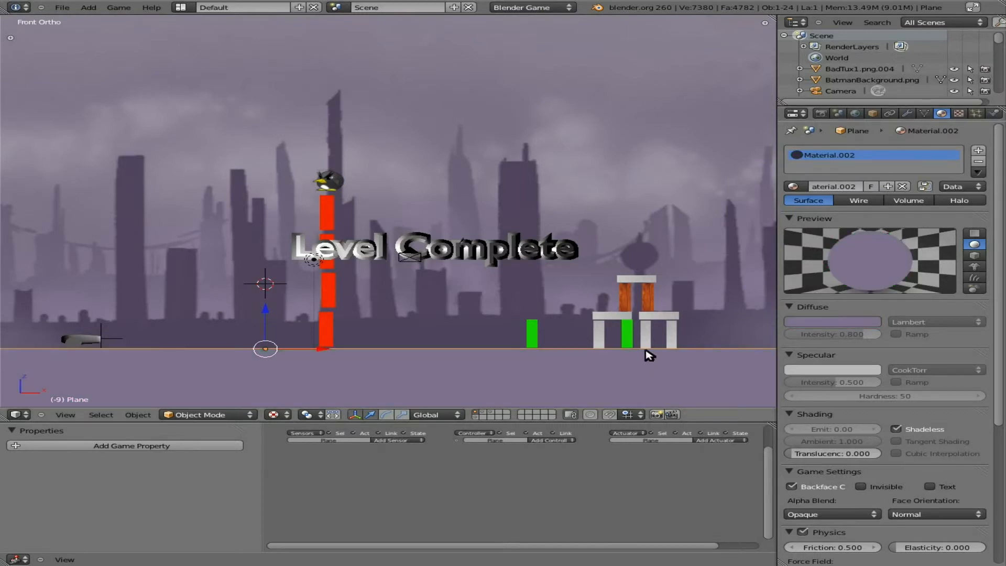
Raise the Batman background plane by about 0.66 units so the base of the skyline sits above the ground
right_click(706, 333)
key("g")
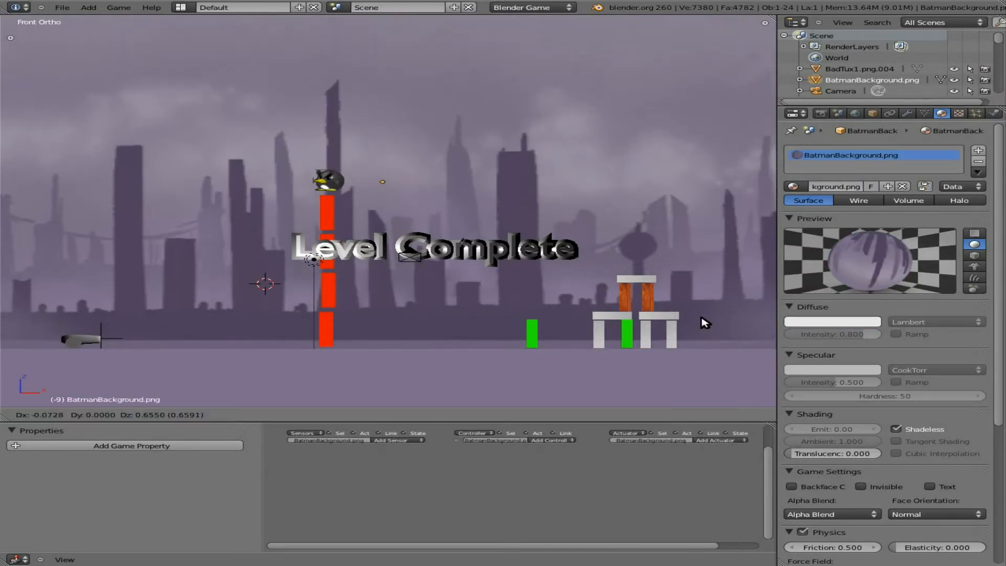
left_click(702, 321)
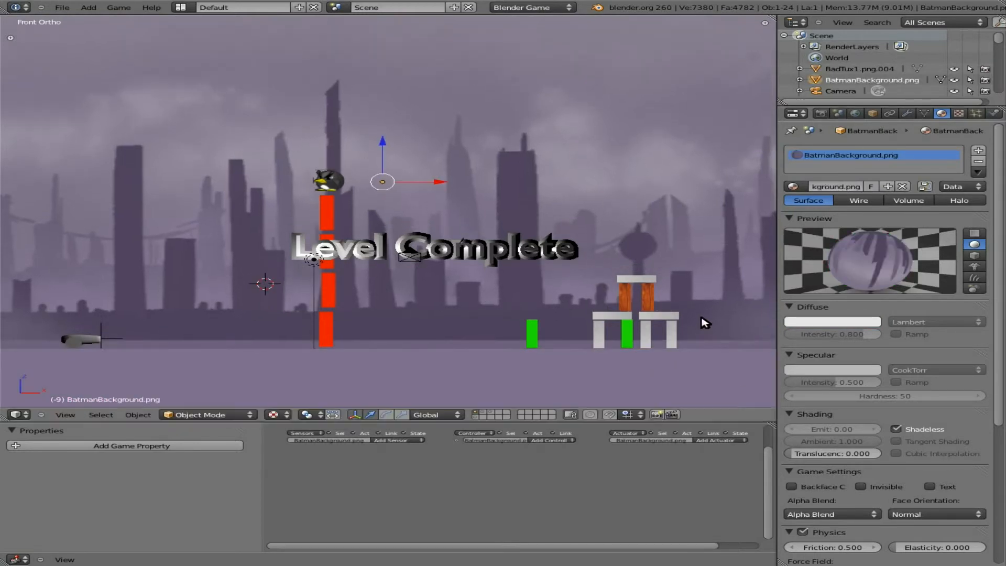
Change the ground plane's diffuse colour to a slightly darker purple matching the background's lower strip, and test-run the game
right_click(644, 351)
left_click(826, 322)
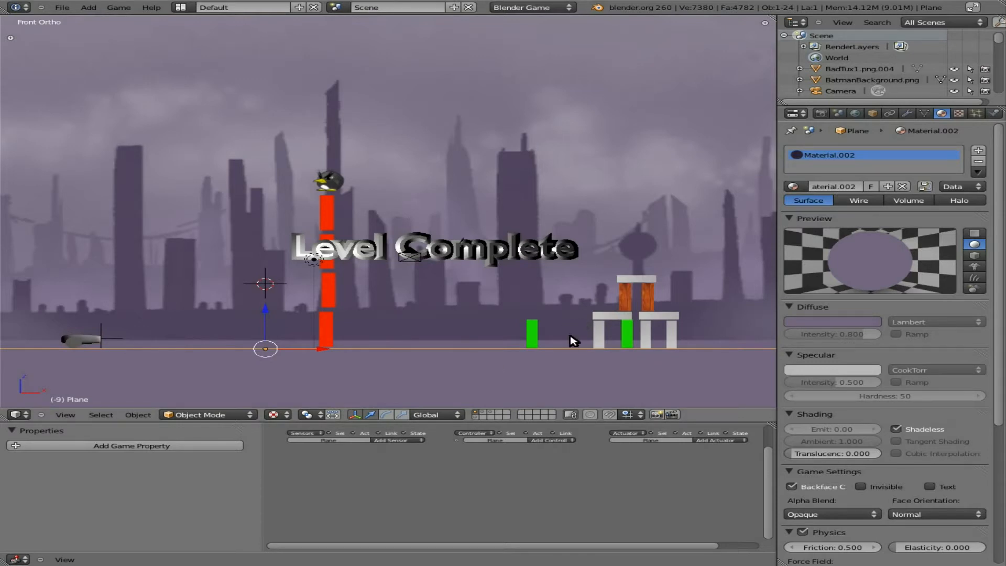
key("p")
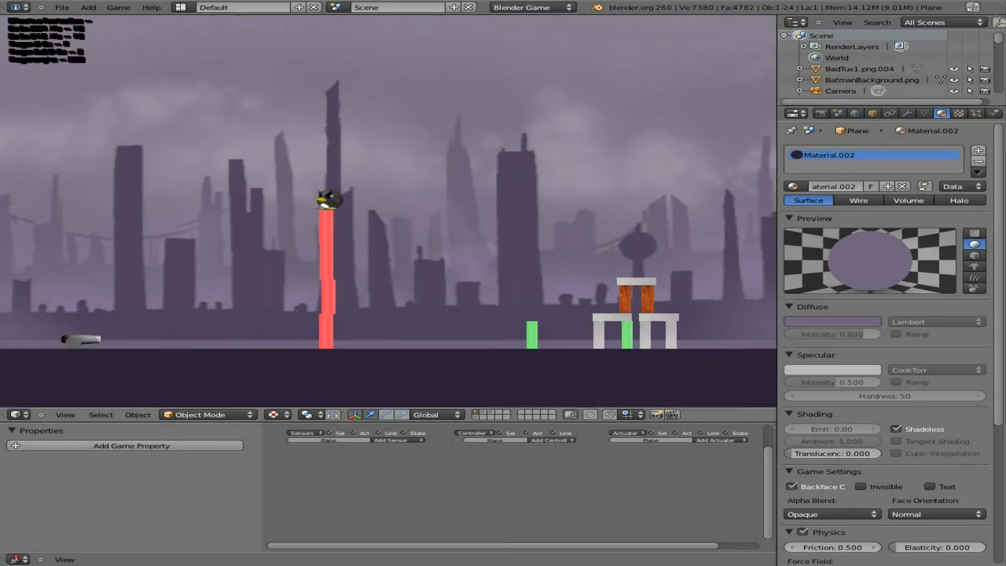
key("Escape")
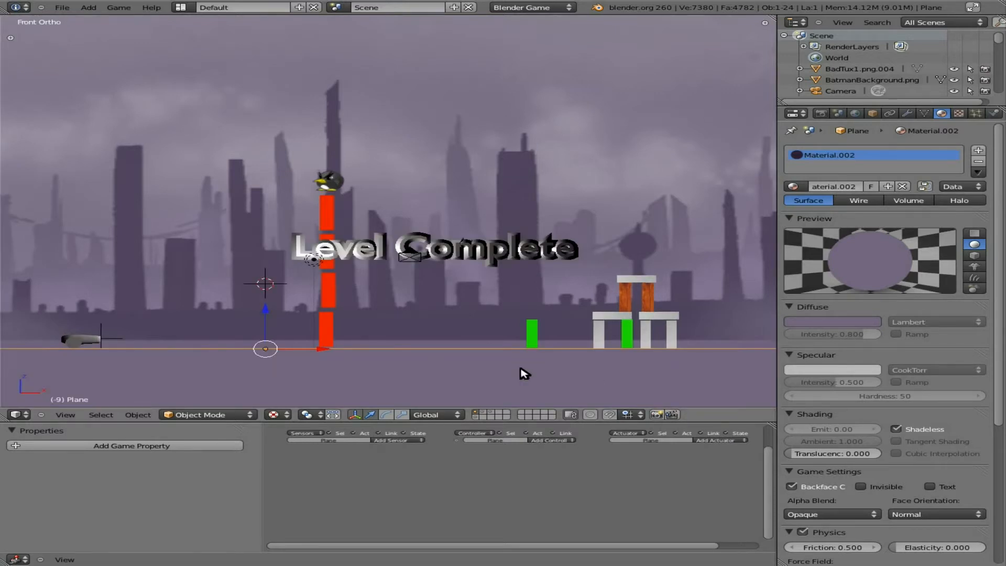
right_click(407, 261)
key("g")
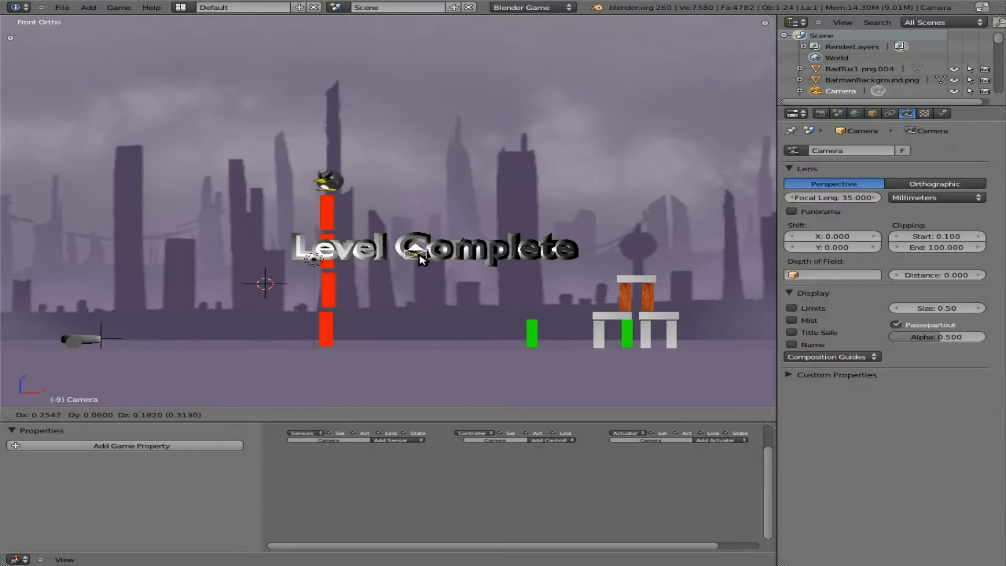
left_click(415, 262)
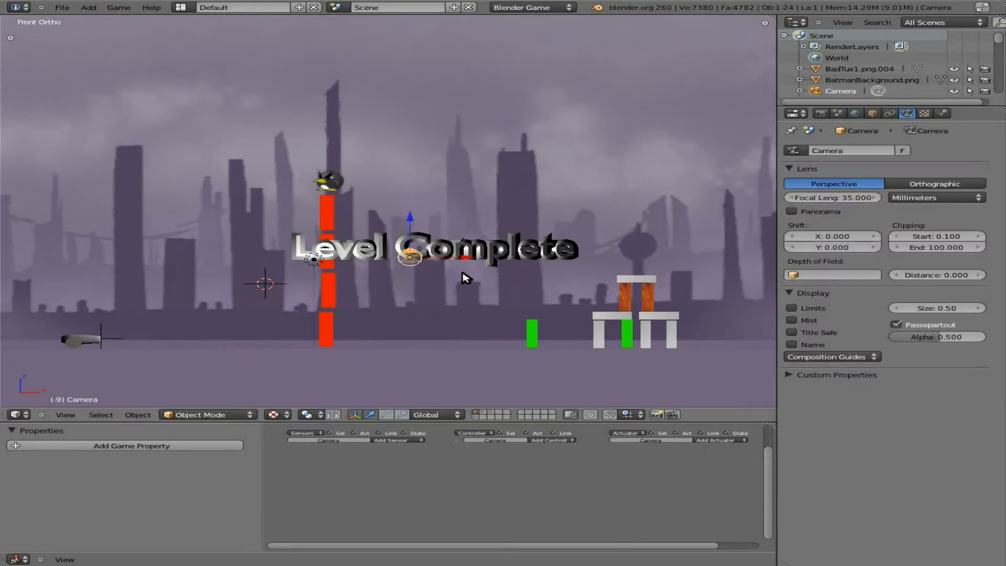
Delete the purple ground plane from the level
right_click(459, 371)
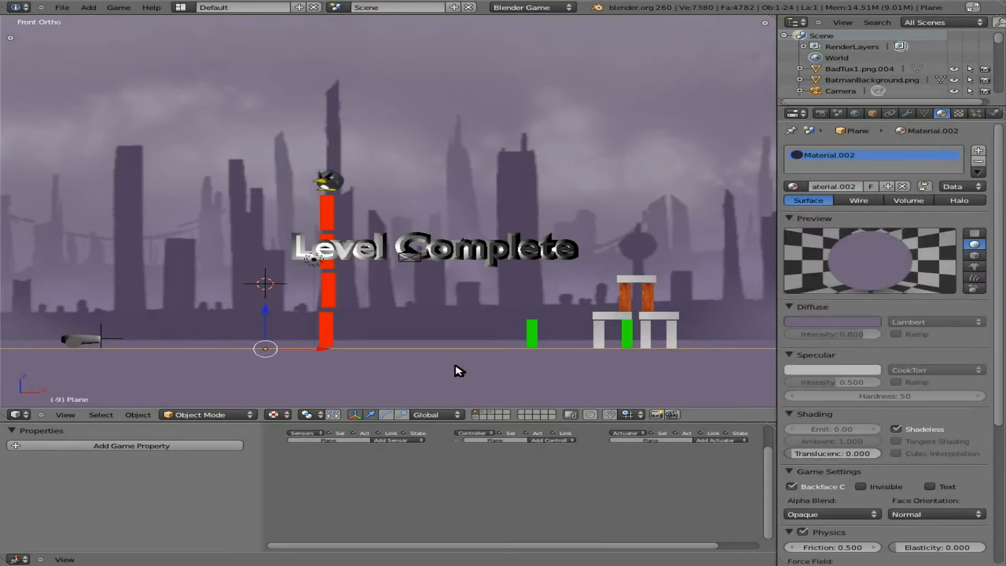
key("KP_3")
scroll(210, 355, "down", 5)
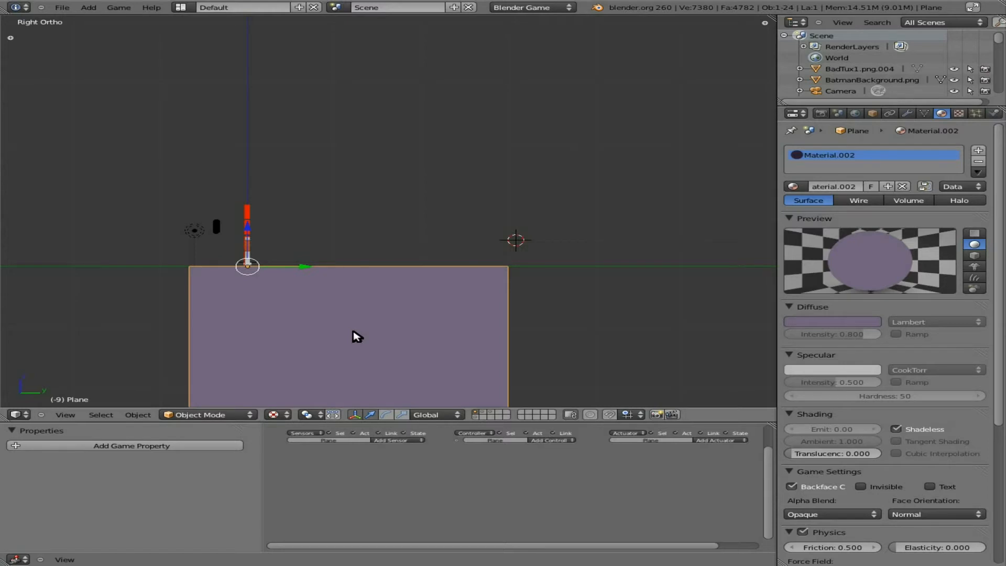
key("x")
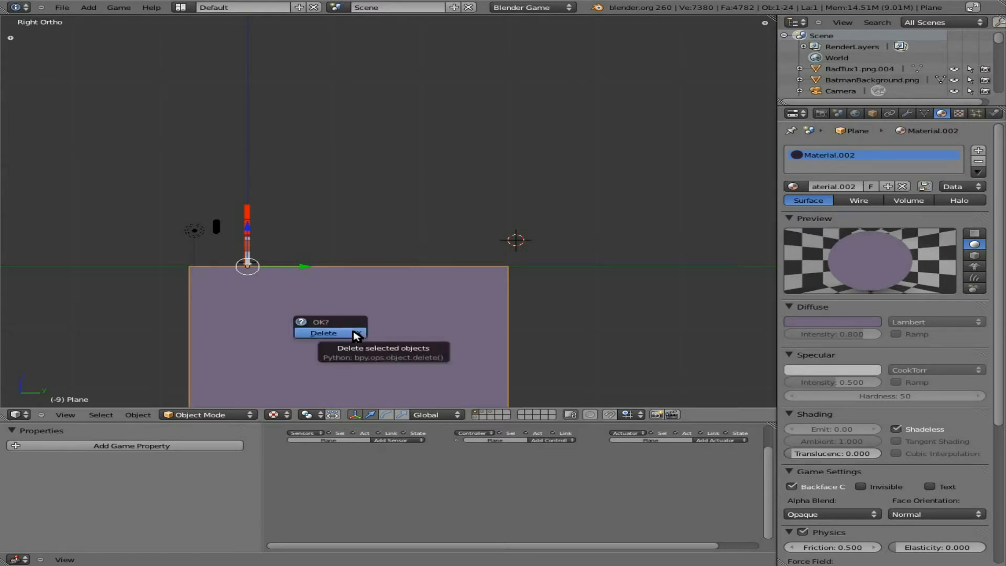
left_click(356, 333)
Add a cube and position it beneath the red tower and stone blocks in the side view
key("space")
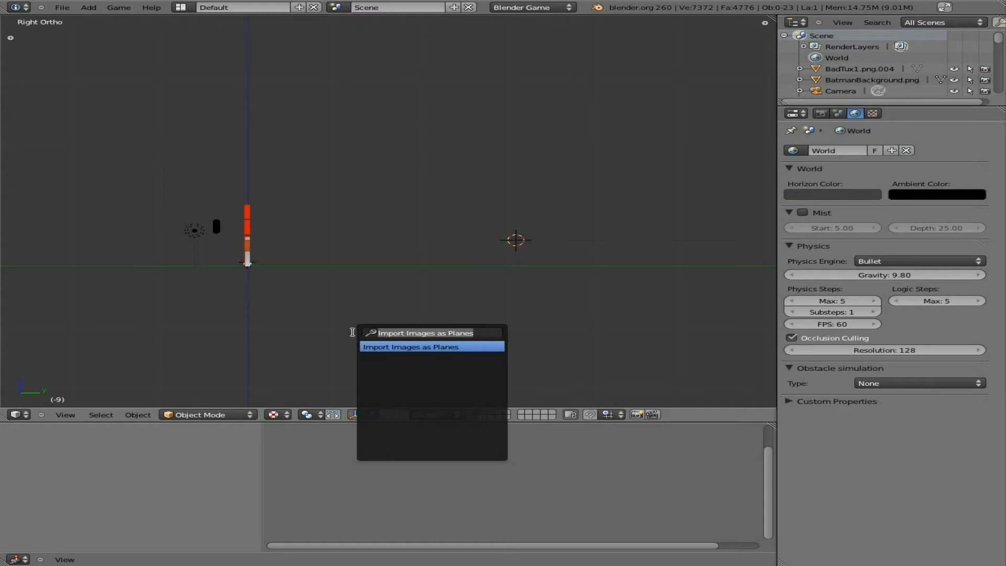
type("cube")
key("Return")
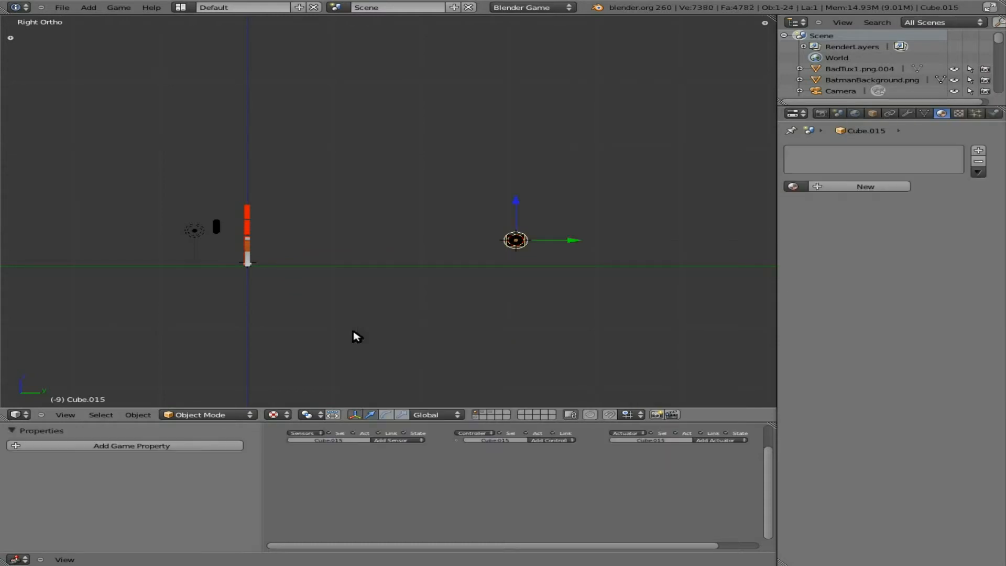
key("g")
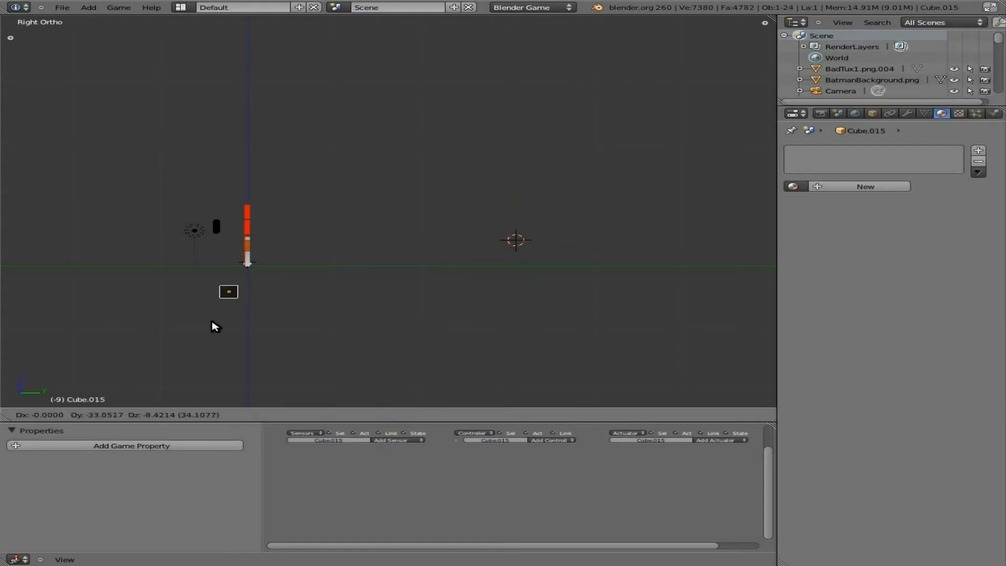
left_click(231, 344)
Stretch the cube along X into a wide ground block and along Z until its top meets the base of the structures
key("KP_1")
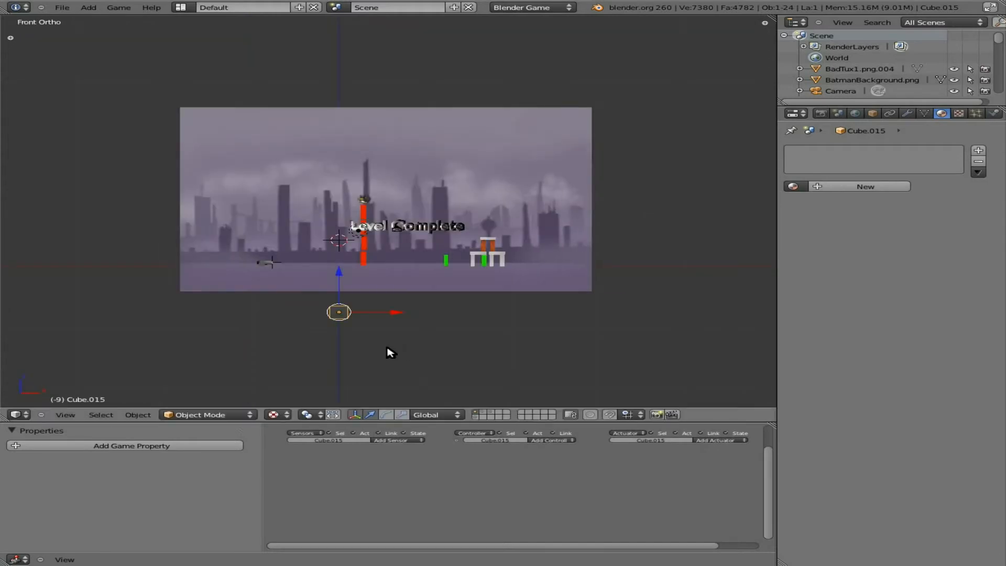
key("s")
key("x")
left_click(691, 183)
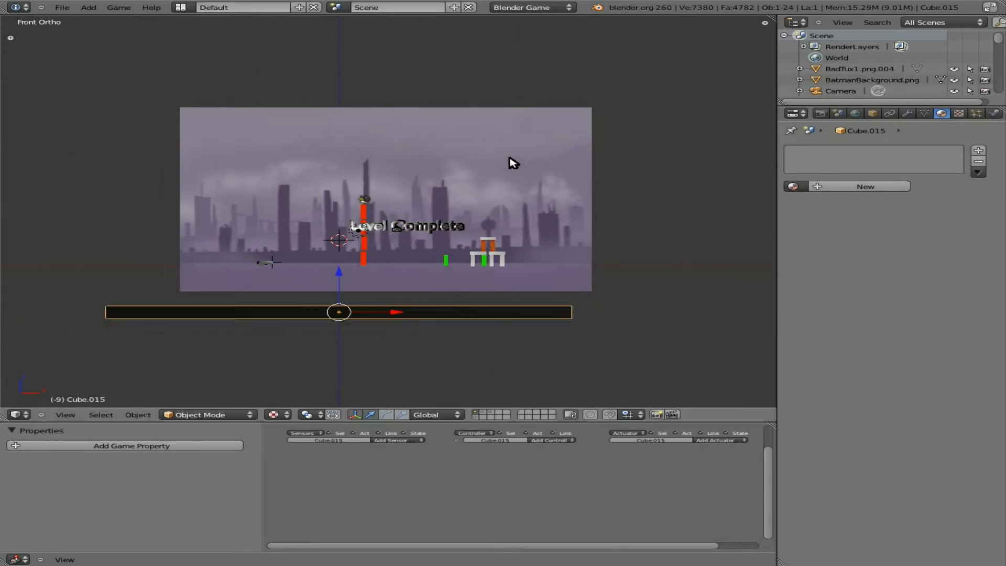
key("s")
key("z")
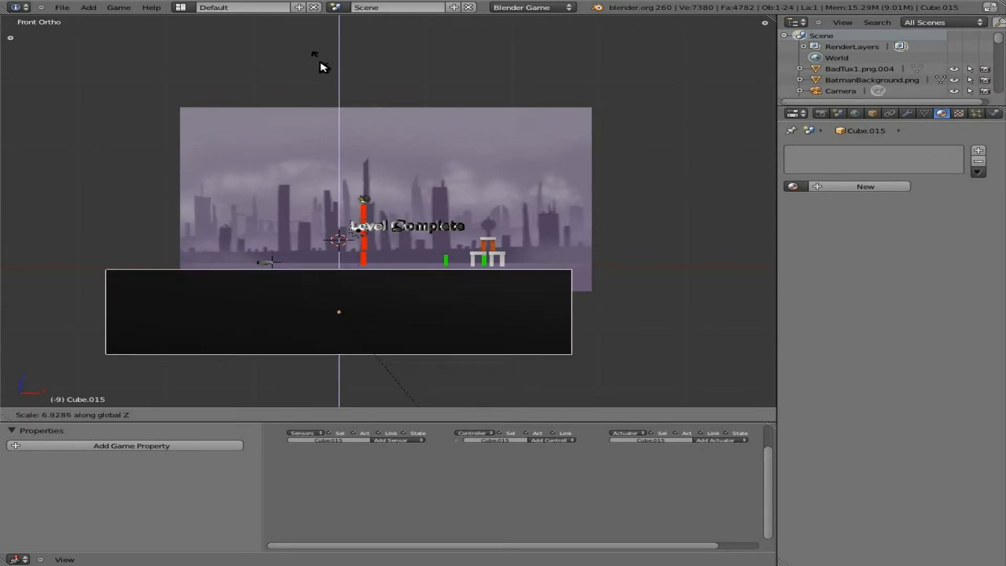
left_click(351, 147)
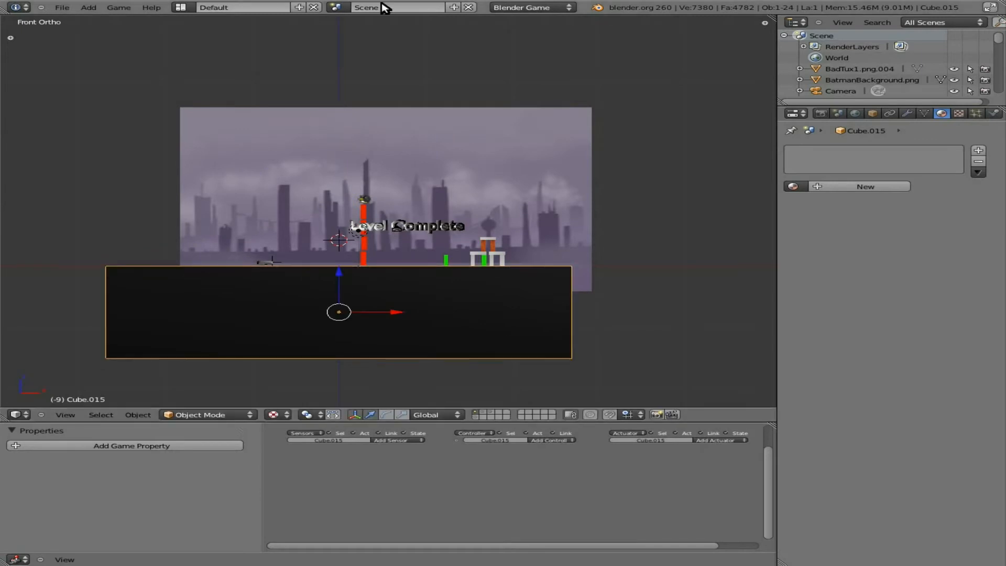
Scale up the Batman background plane until it spans nearly the full width of the camera frame
key("KP_0")
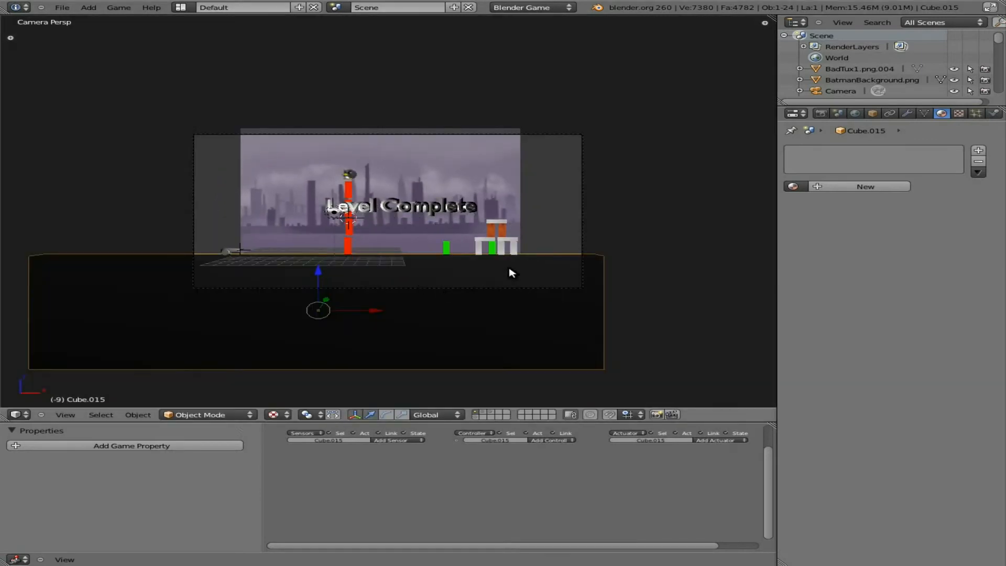
right_click(582, 223)
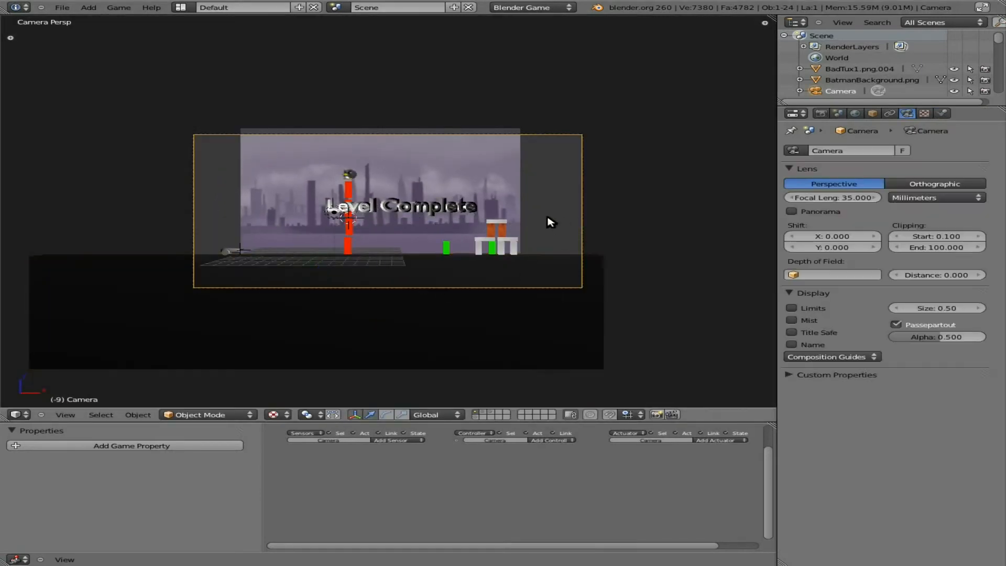
right_click(502, 187)
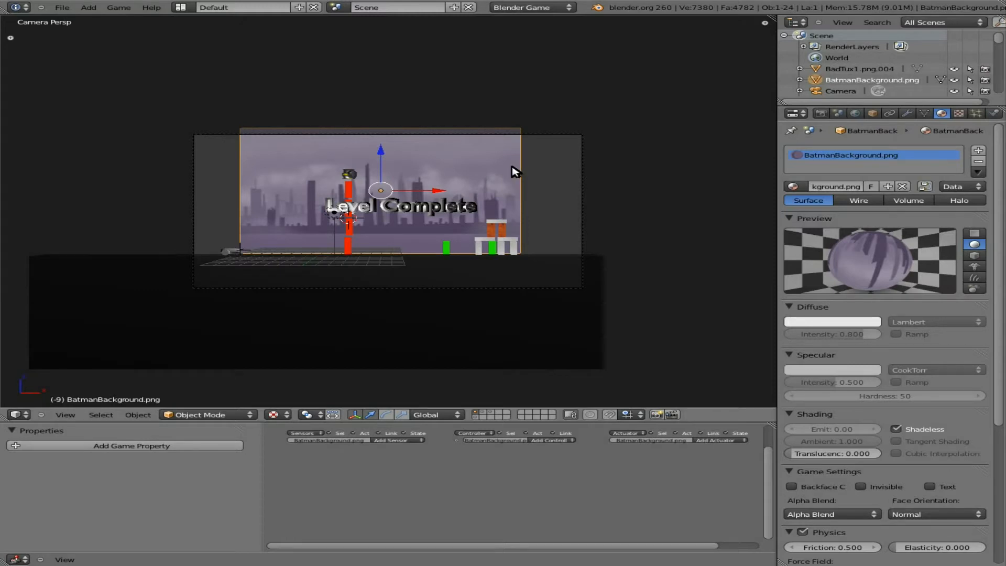
key("s")
left_click(551, 159)
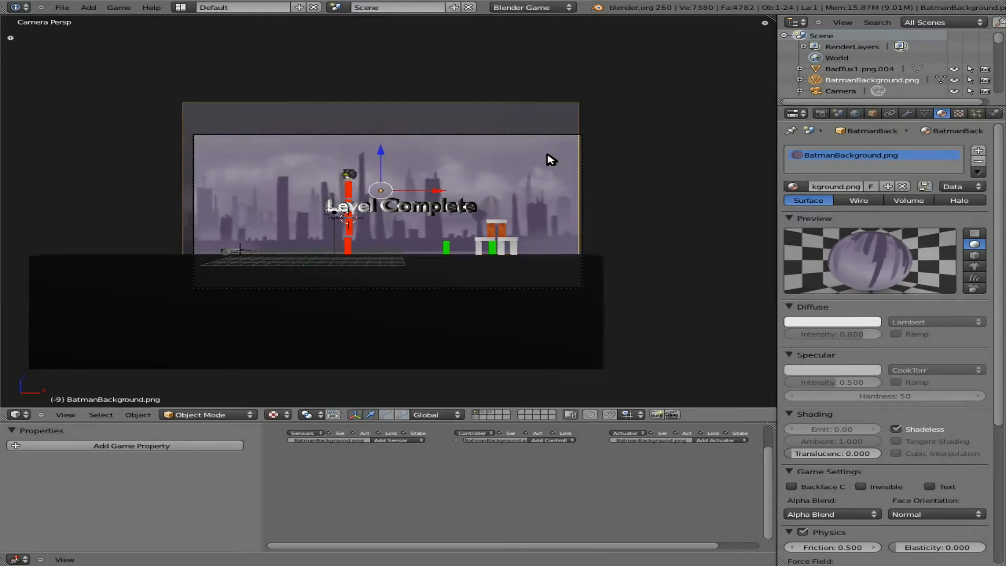
Shift the camera slightly left and up so the enlarged background fills the frame's width
right_click(402, 256)
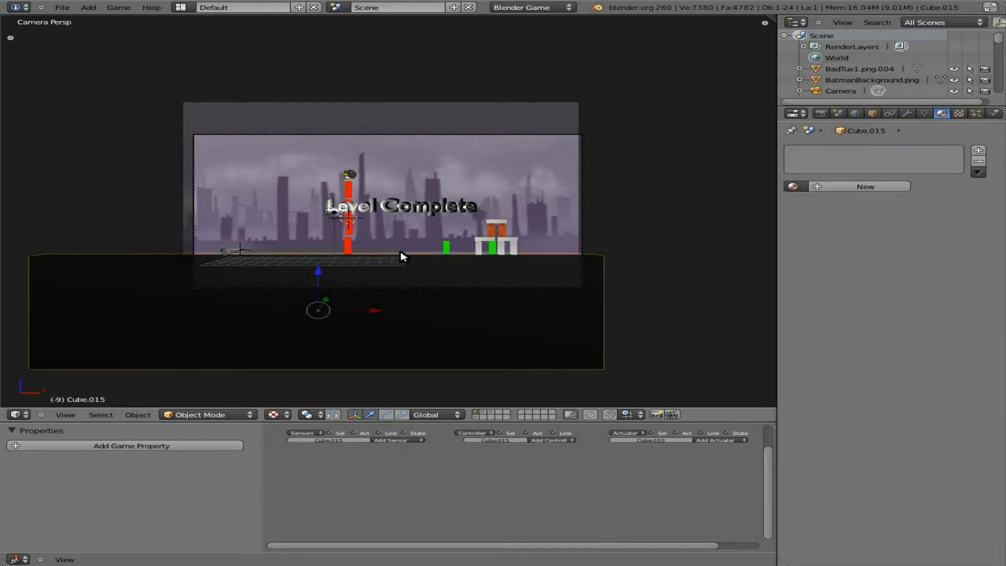
right_click(583, 204)
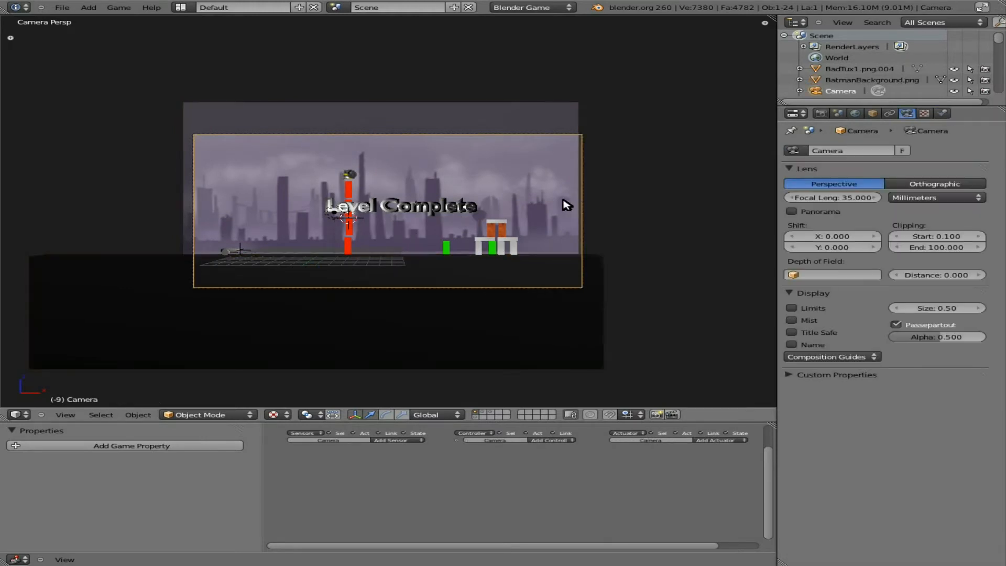
key("g")
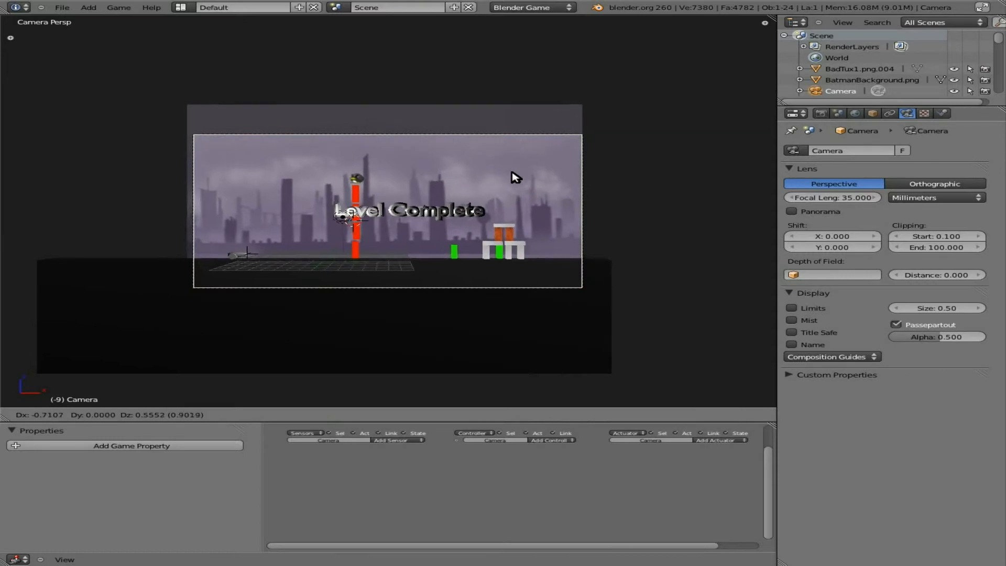
left_click(475, 155)
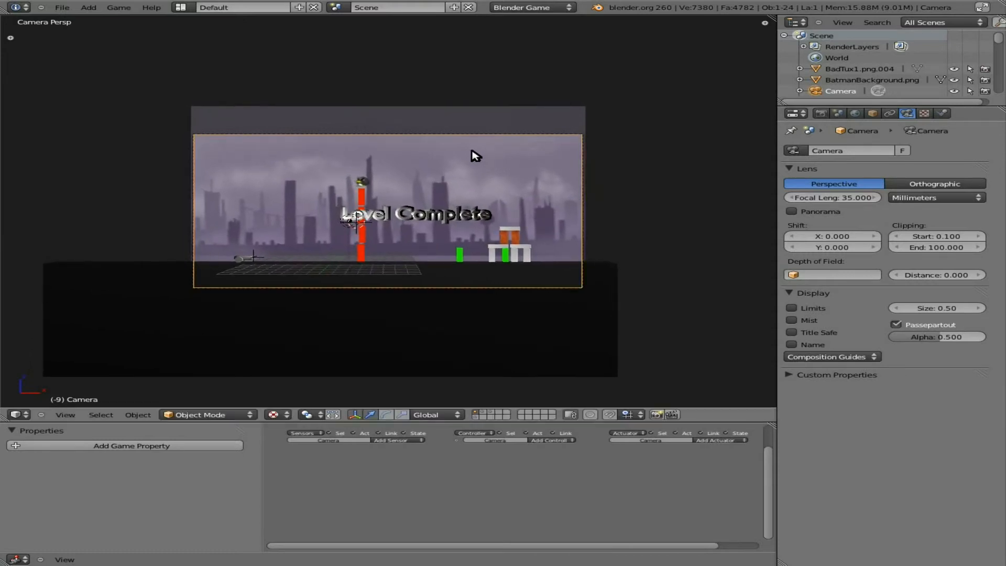
Move the Level Complete text left and slightly up to centre it in the camera frame
right_click(427, 218)
key("g")
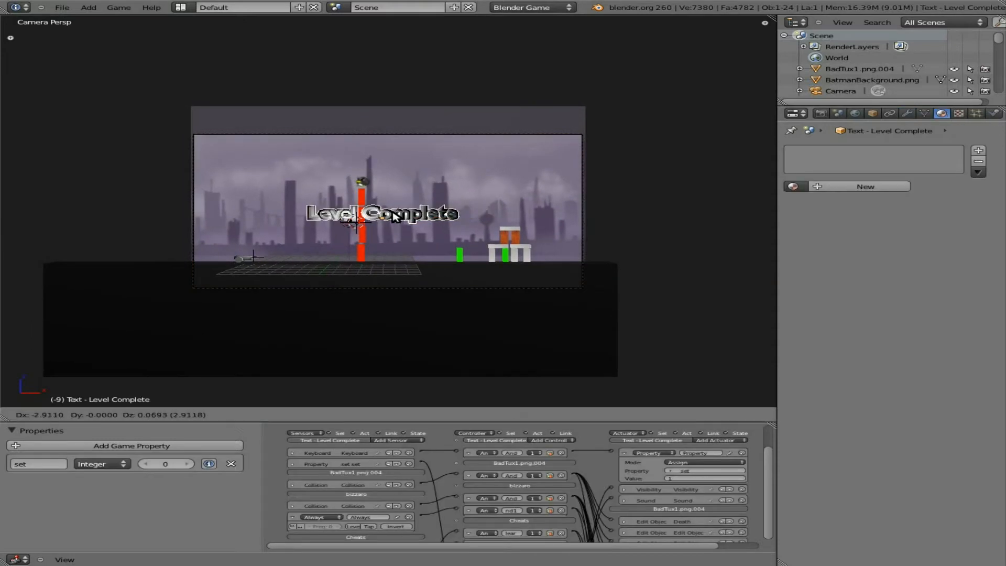
left_click(402, 208)
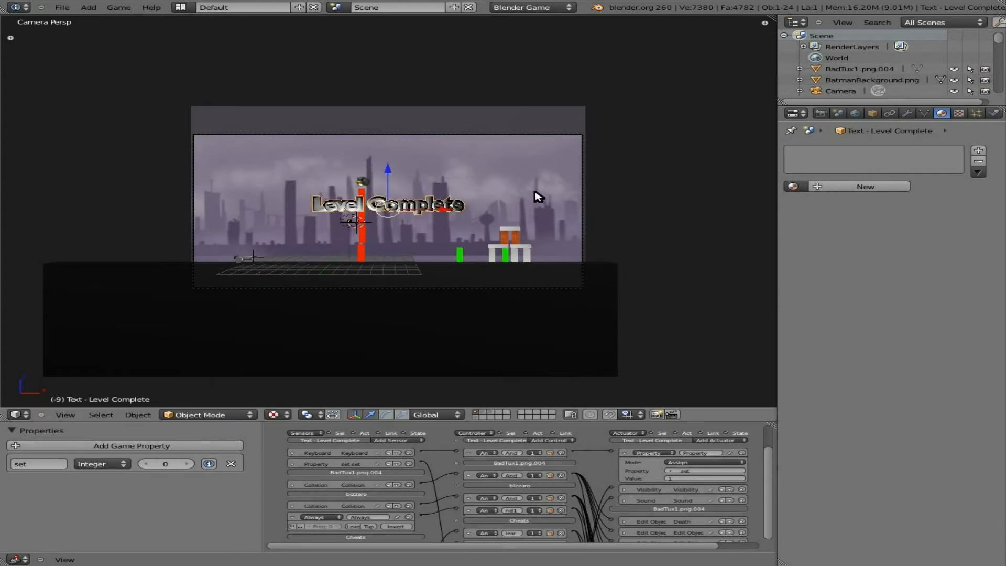
Parent the Level Complete text to the camera as an object
right_click(581, 204)
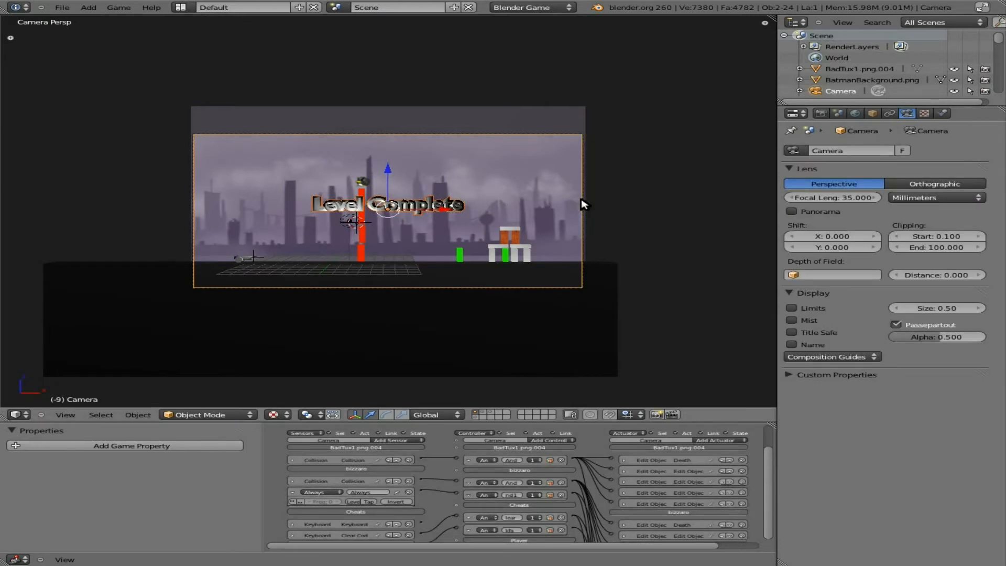
key("ctrl+p")
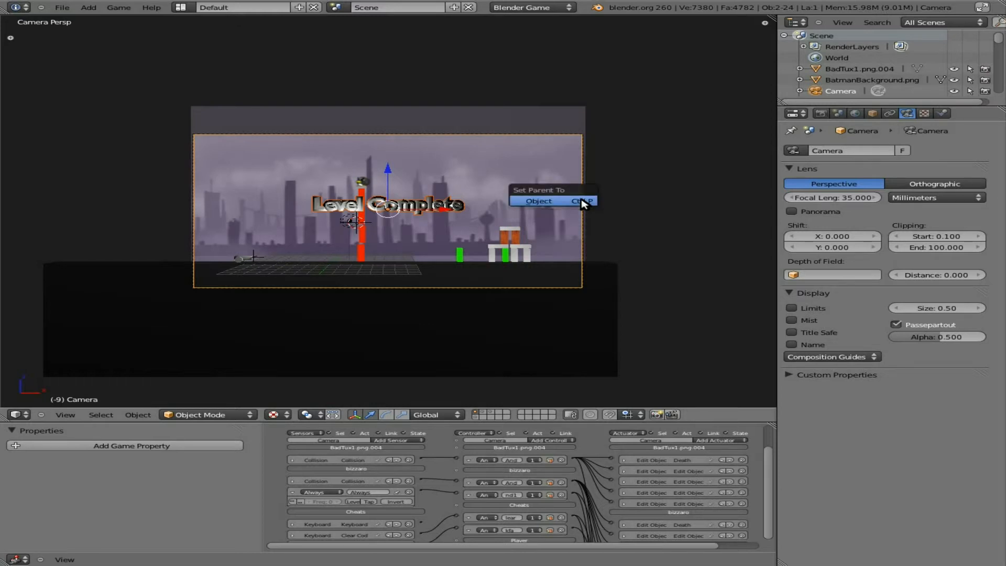
left_click(583, 204)
Try moving the camera to check that the Level Complete text follows it
right_click(500, 198)
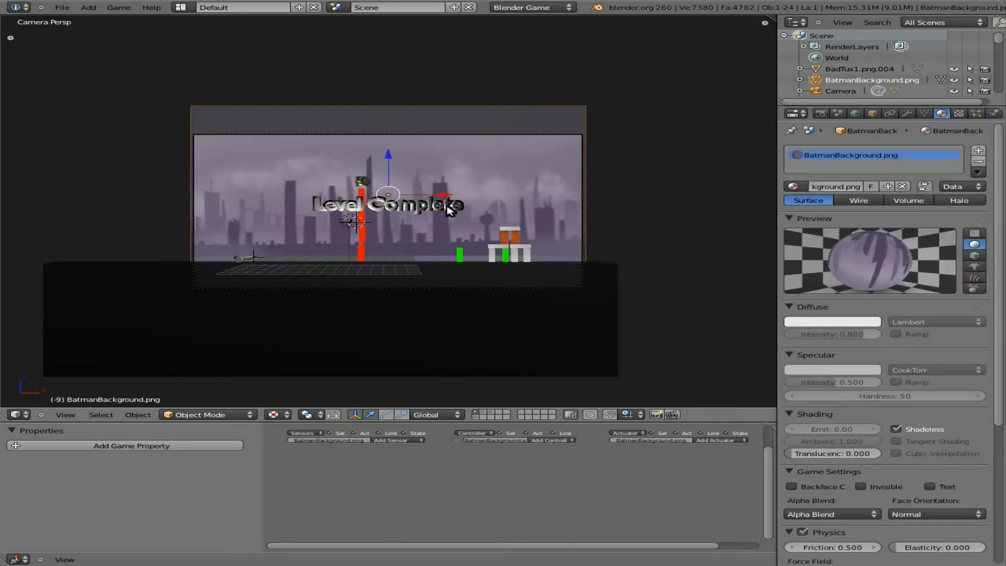
right_click(581, 159)
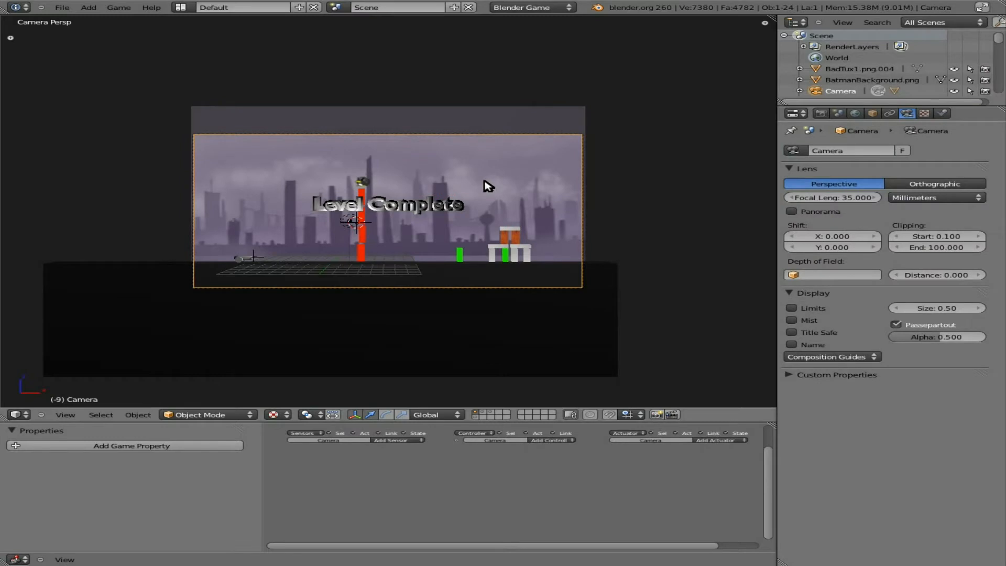
key("g")
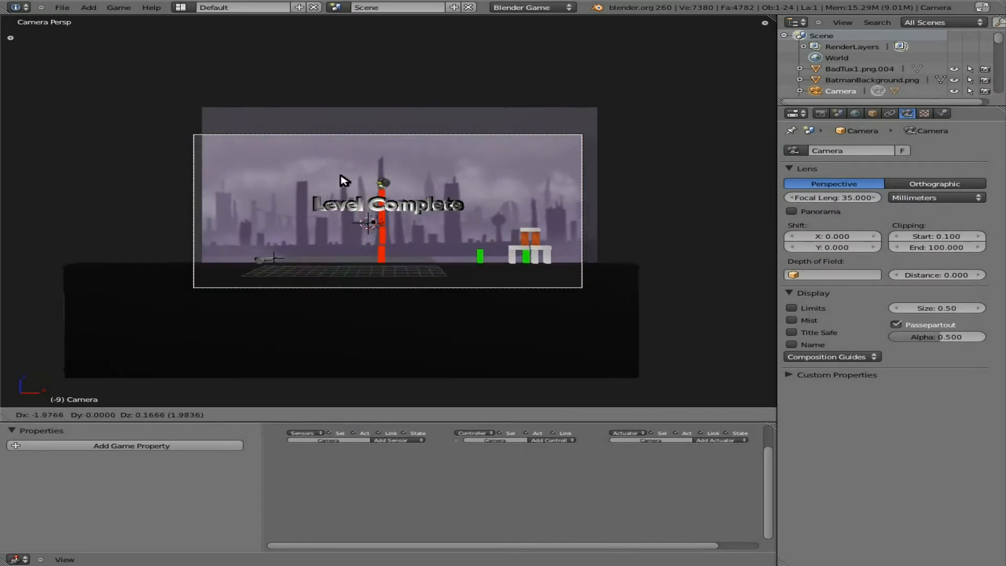
left_click(357, 234)
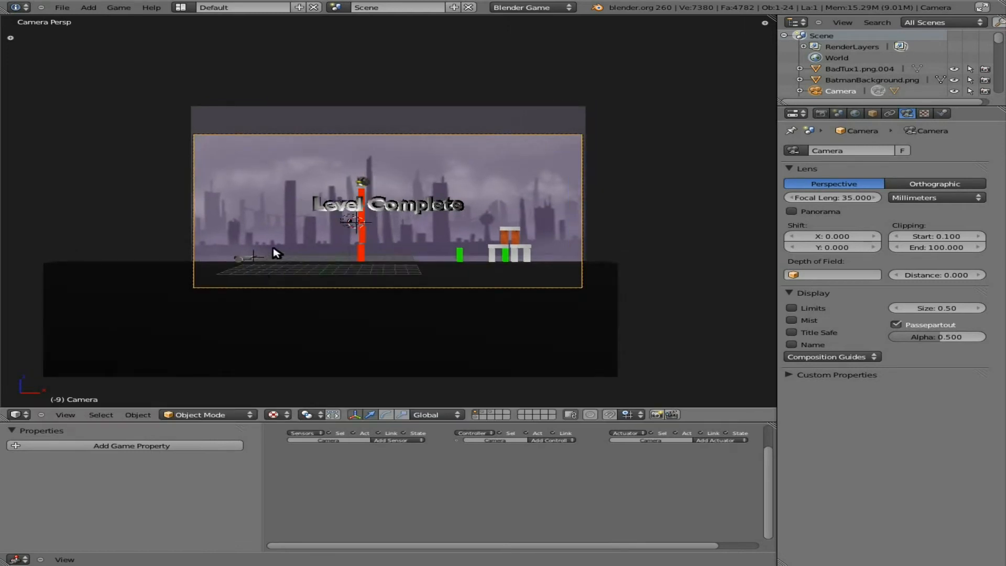
Test-run the game in the camera view to check the new ground block and background framing, and end the run
scroll(276, 253, "up", 3)
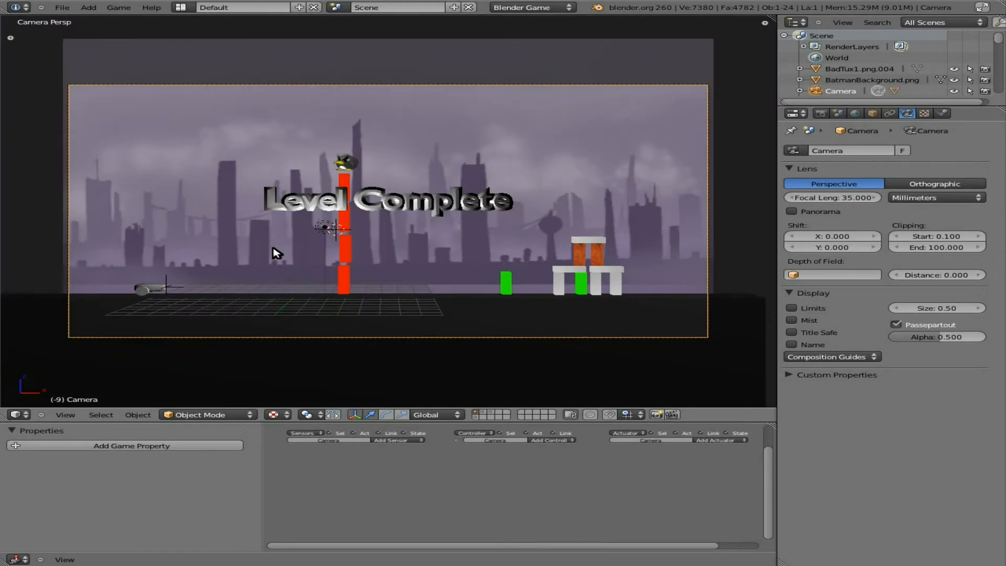
key("p")
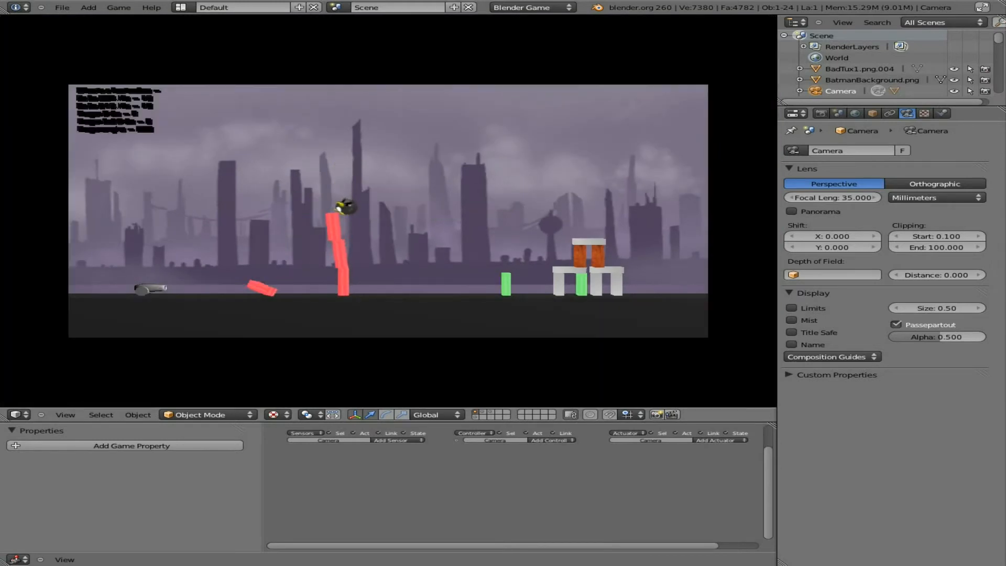
key("Escape")
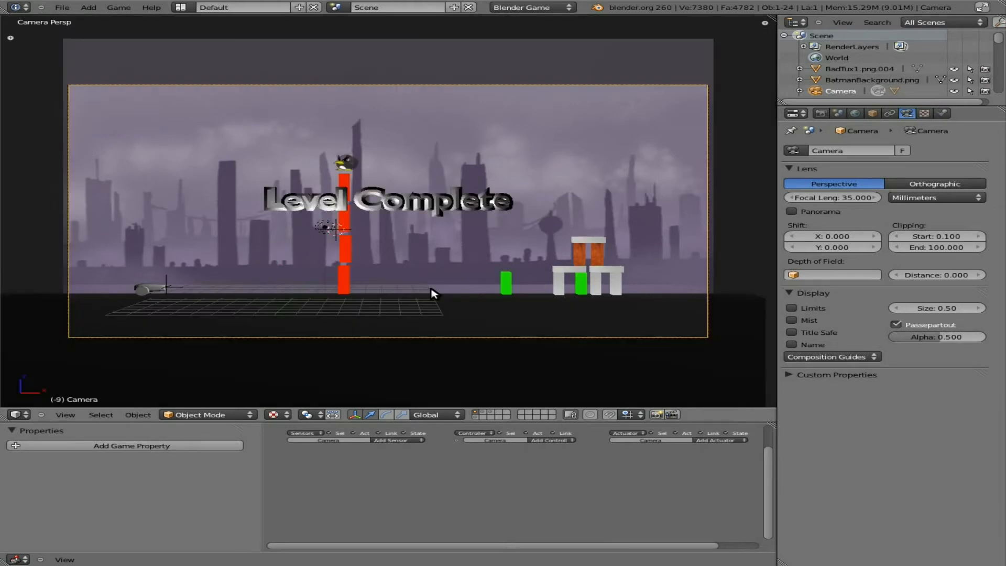
key("KP_3")
key("KP_1")
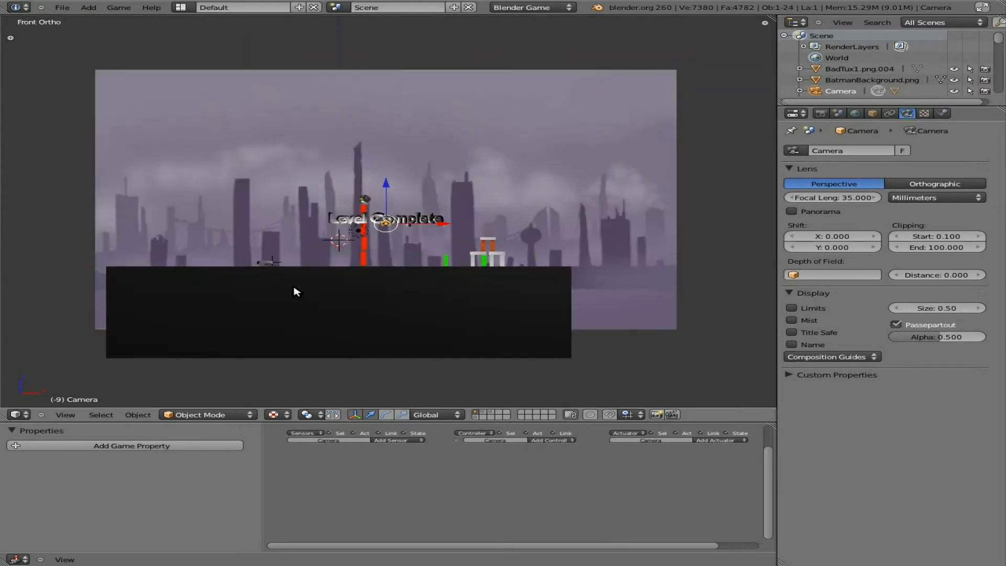
key("KP_3")
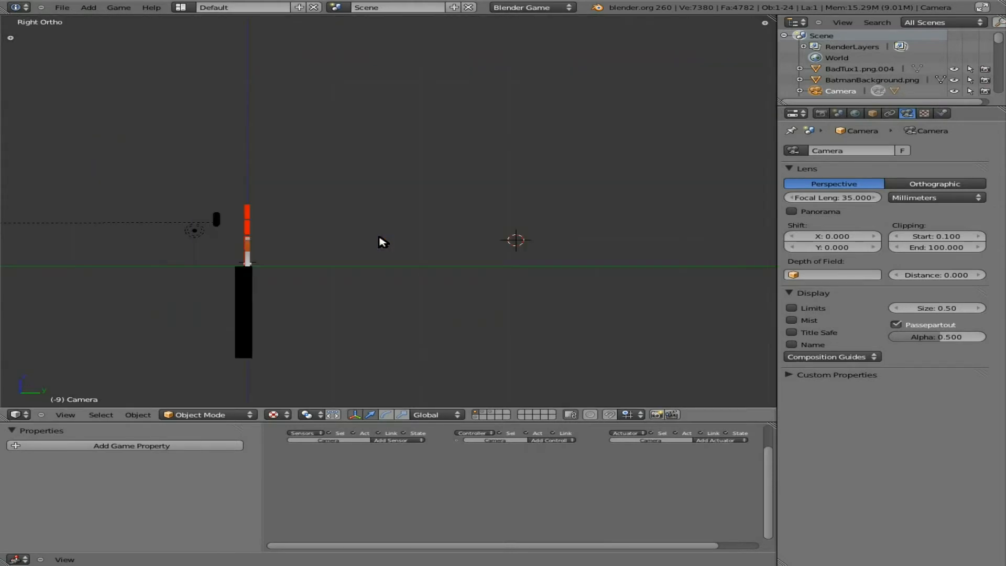
right_click(213, 219)
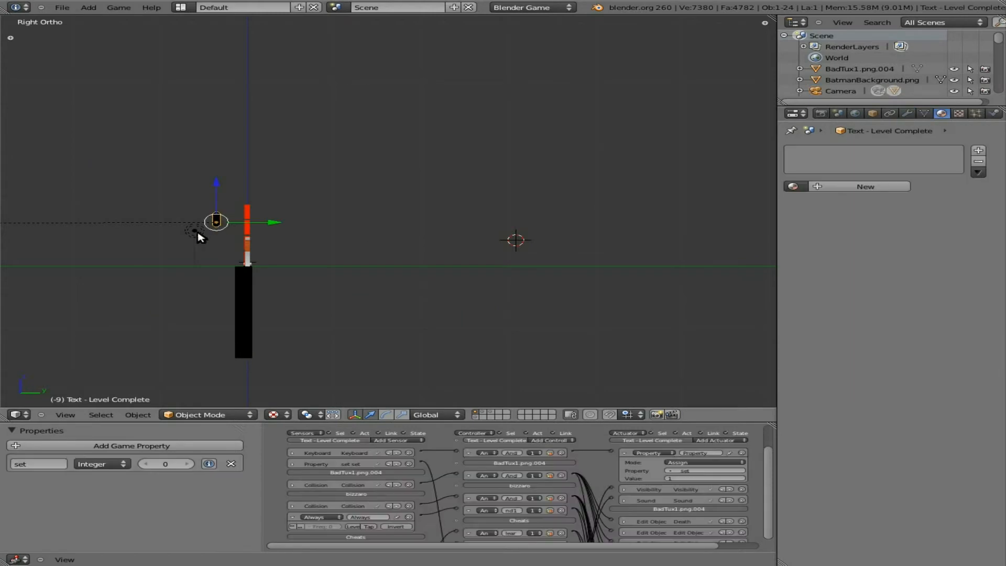
Add a new material to the black ground block
key("KP_1")
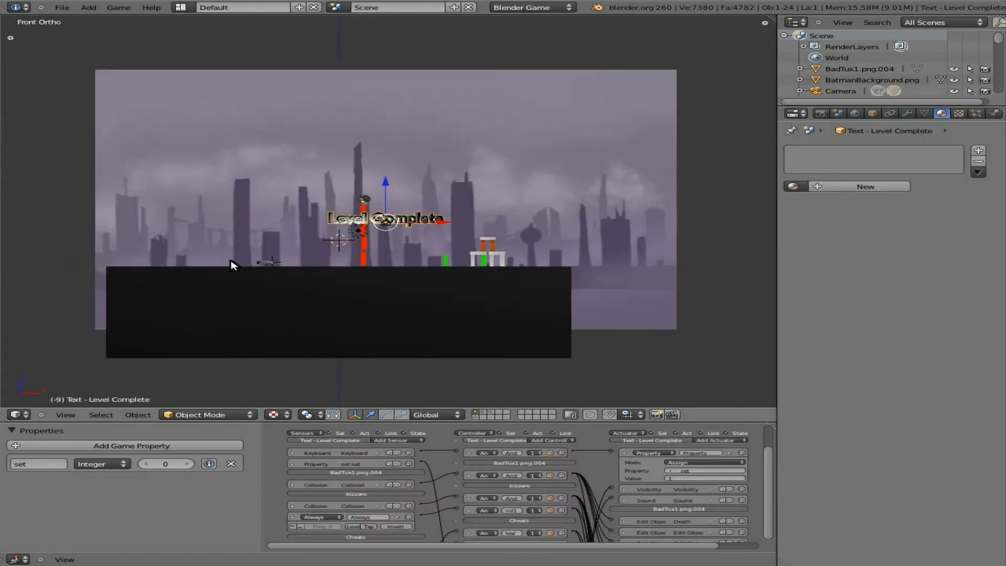
scroll(307, 273, "up", 2)
right_click(299, 321)
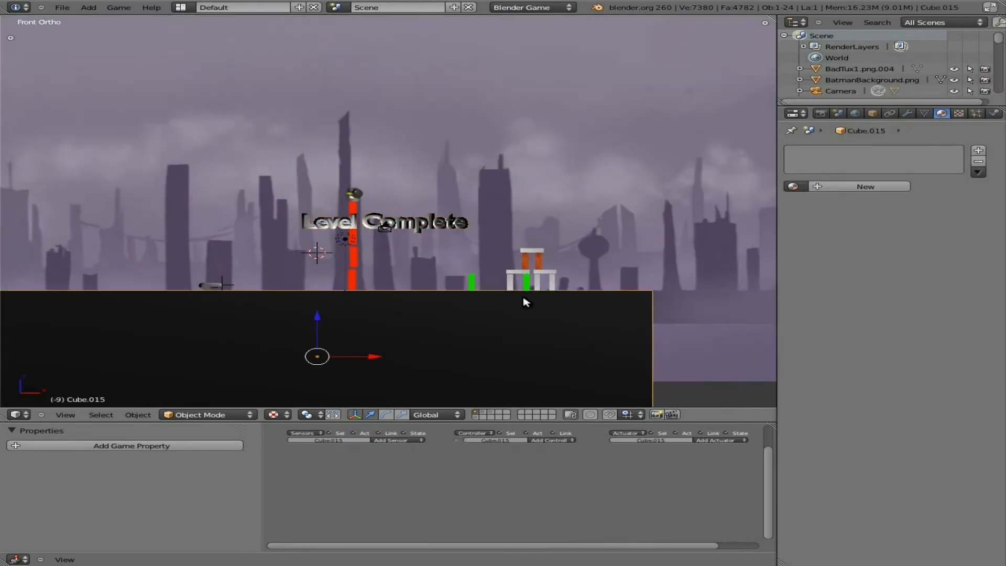
left_click(859, 187)
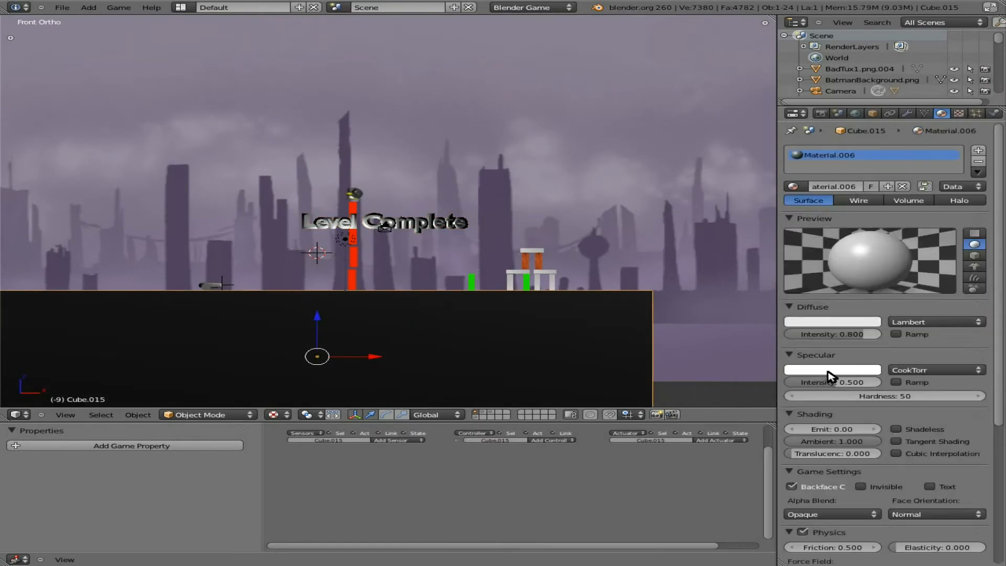
Make the ground block's new material shadeless and set its diffuse colour to the purple sampled from the background's lower area
left_click(921, 429)
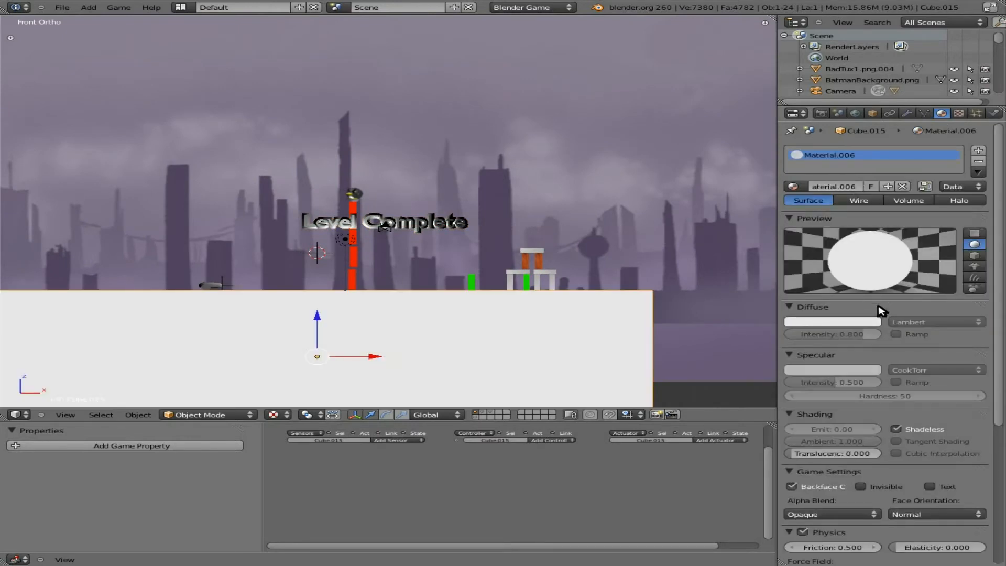
left_click(794, 186)
left_click(859, 322)
left_click(864, 284)
left_click(707, 345)
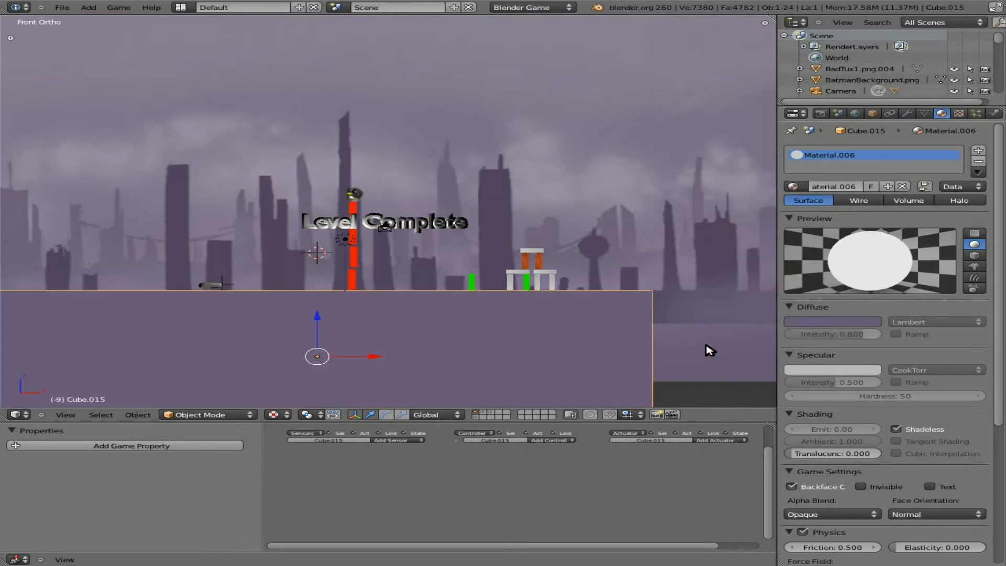
Check the ground block's colour against the background with a camera-view render and a test run of the game
key("KP_0")
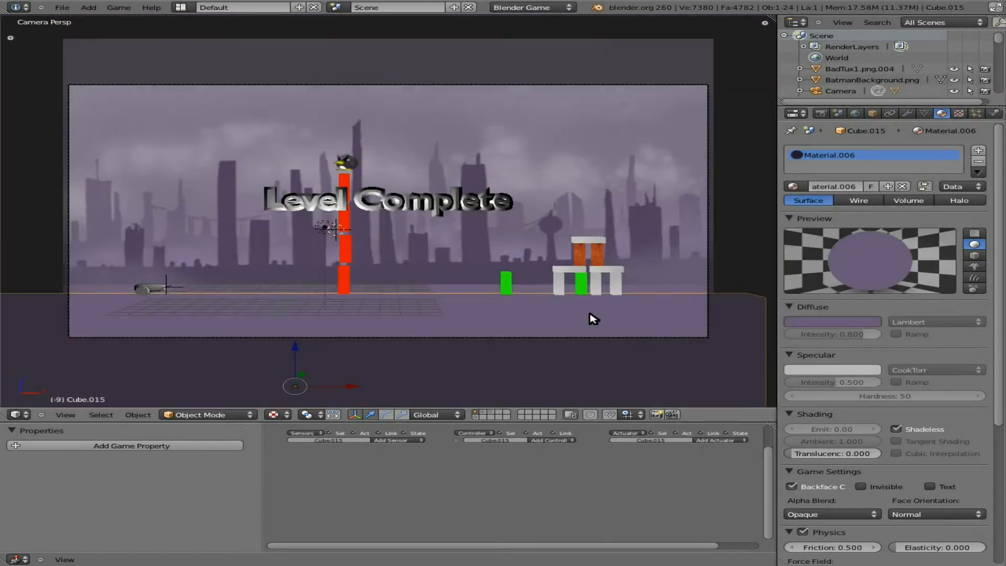
key("F12")
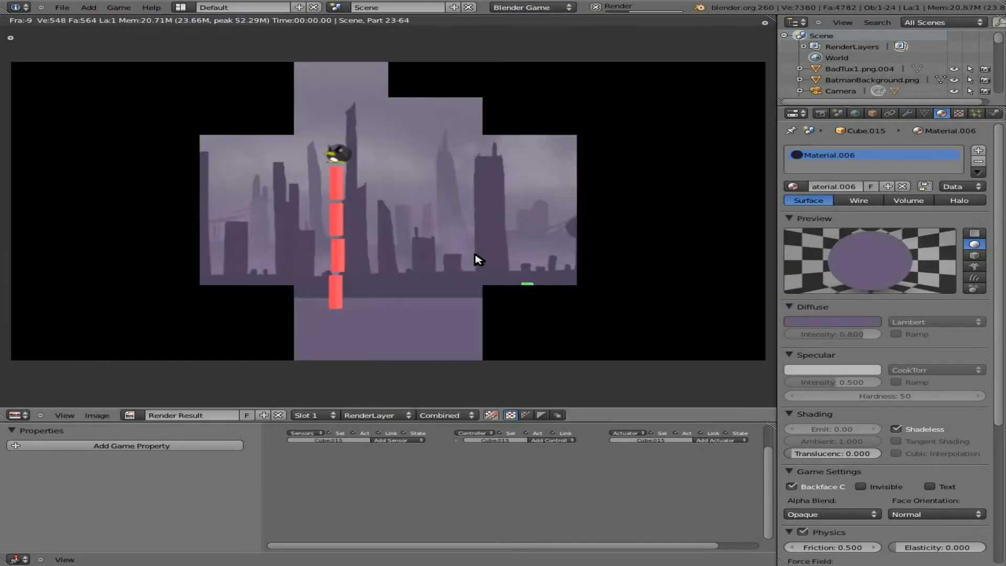
key("Up")
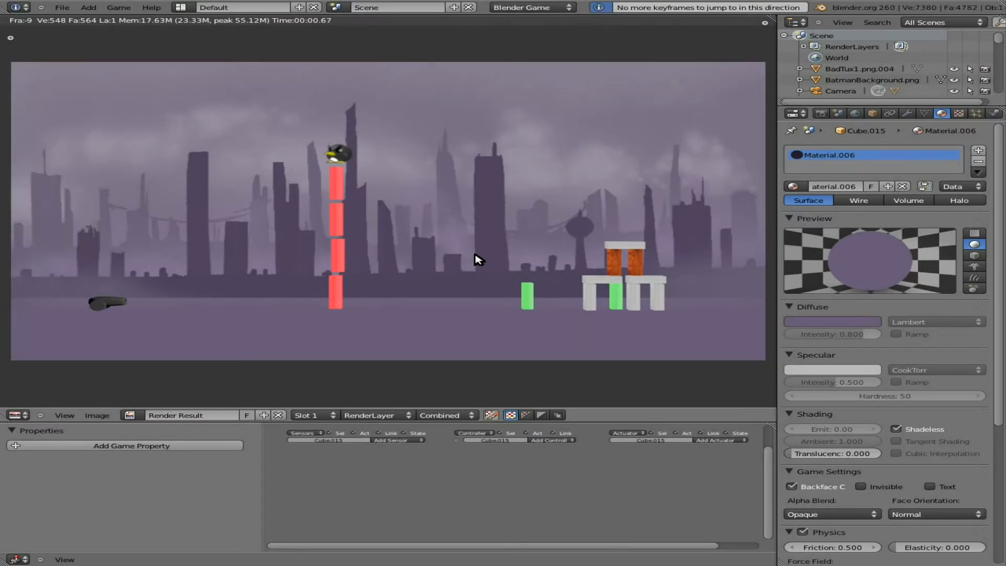
key("Escape")
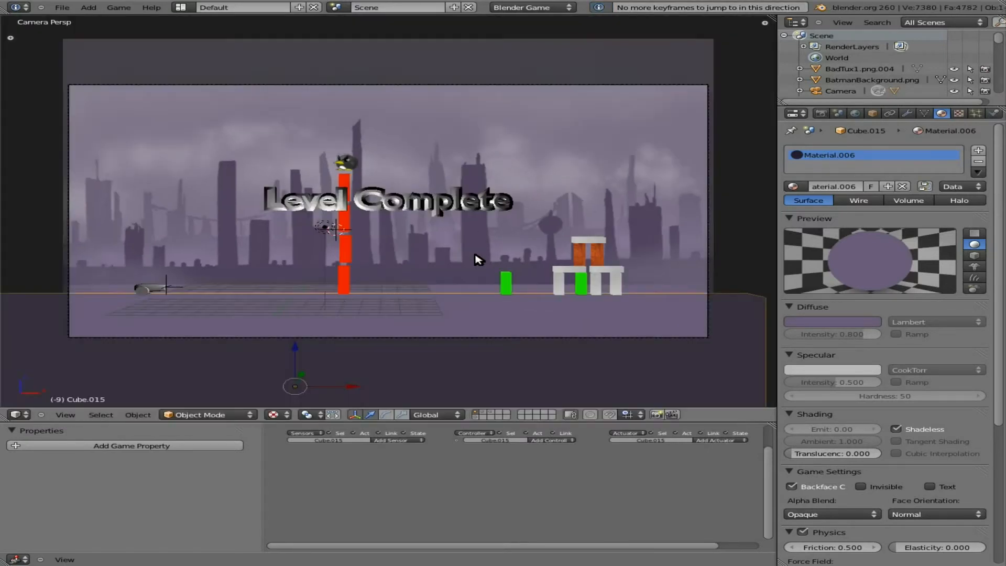
key("p")
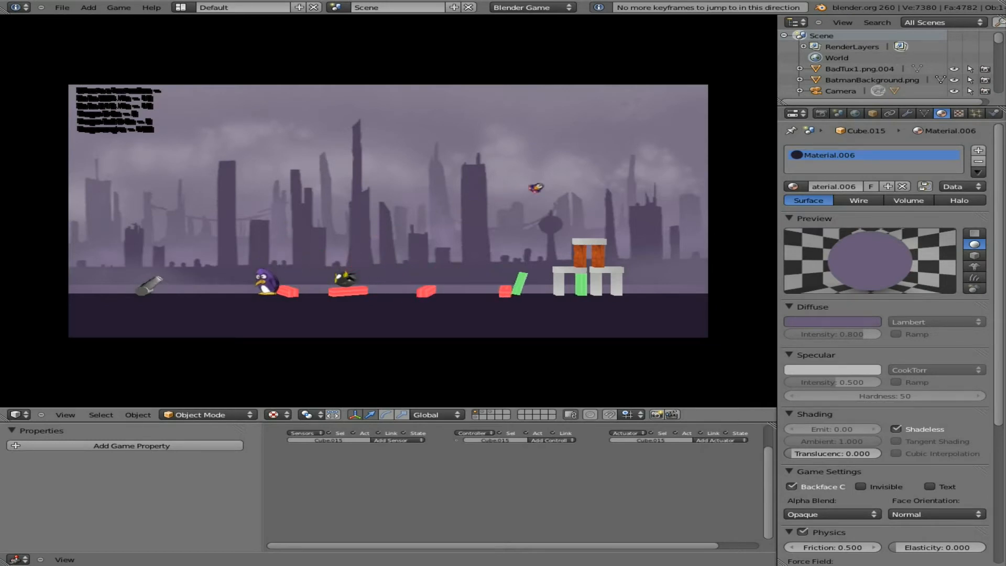
key("Escape")
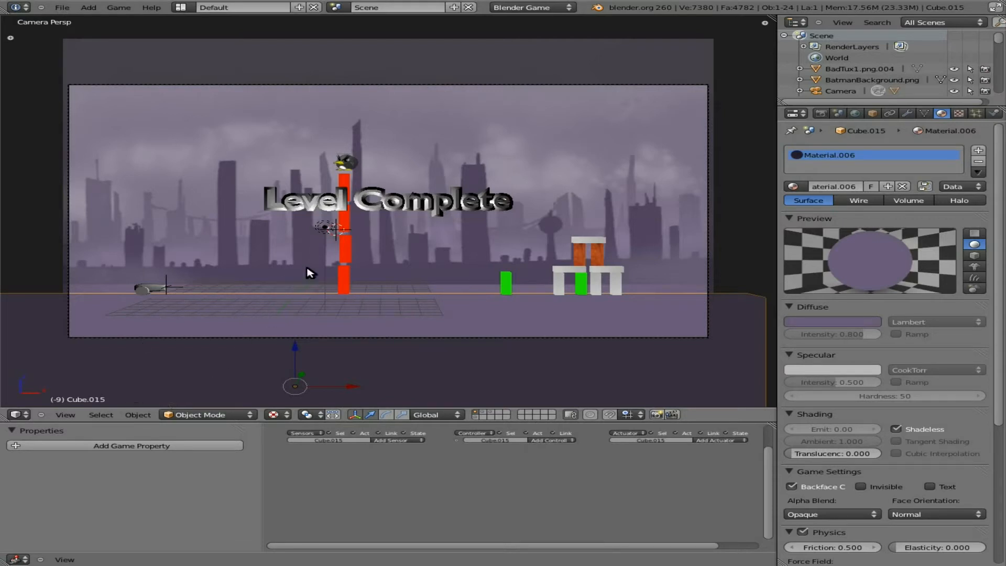
Set the ground block material's Emit to 2.00 and test-run the game to check its colour
right_click(679, 304)
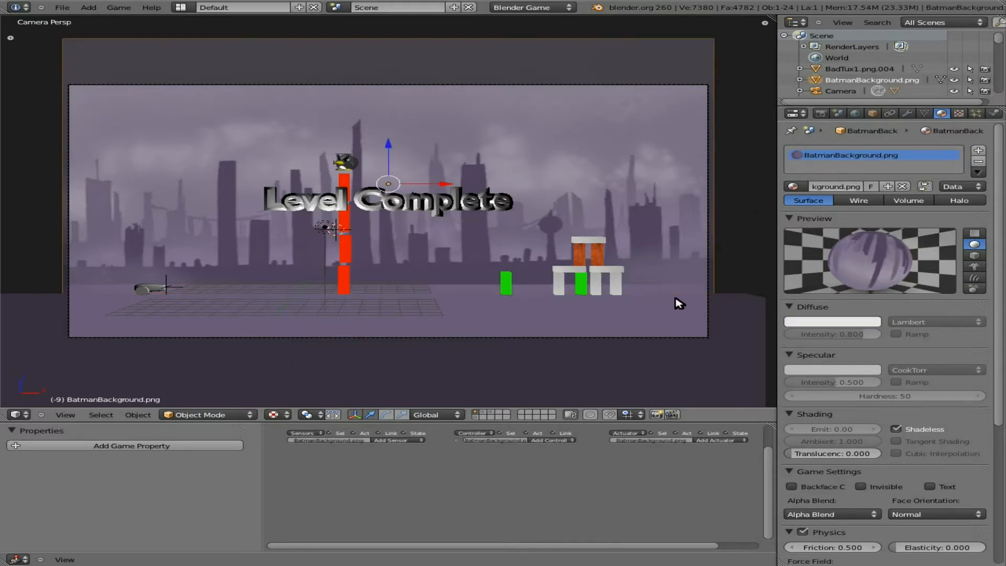
right_click(675, 302)
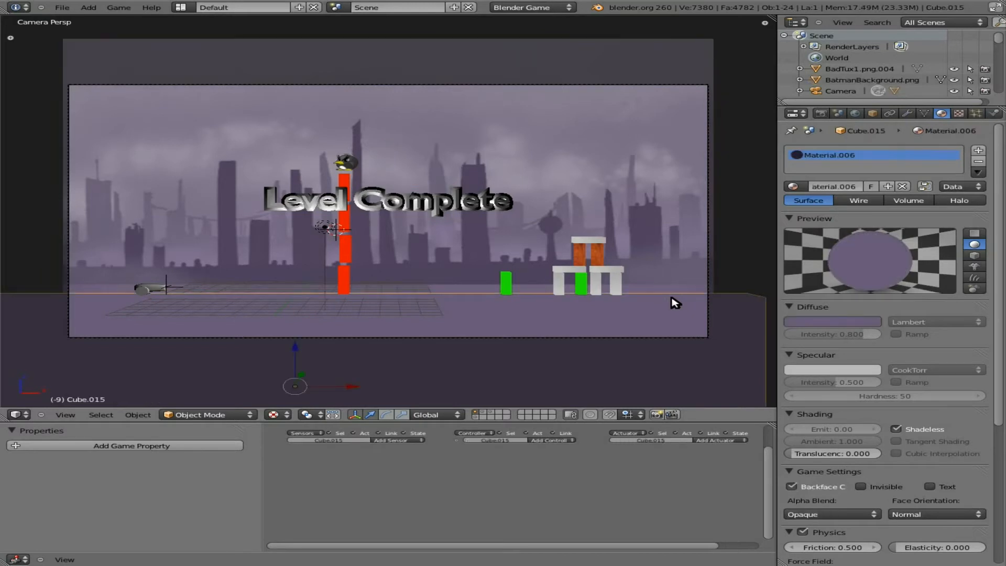
left_click(821, 430)
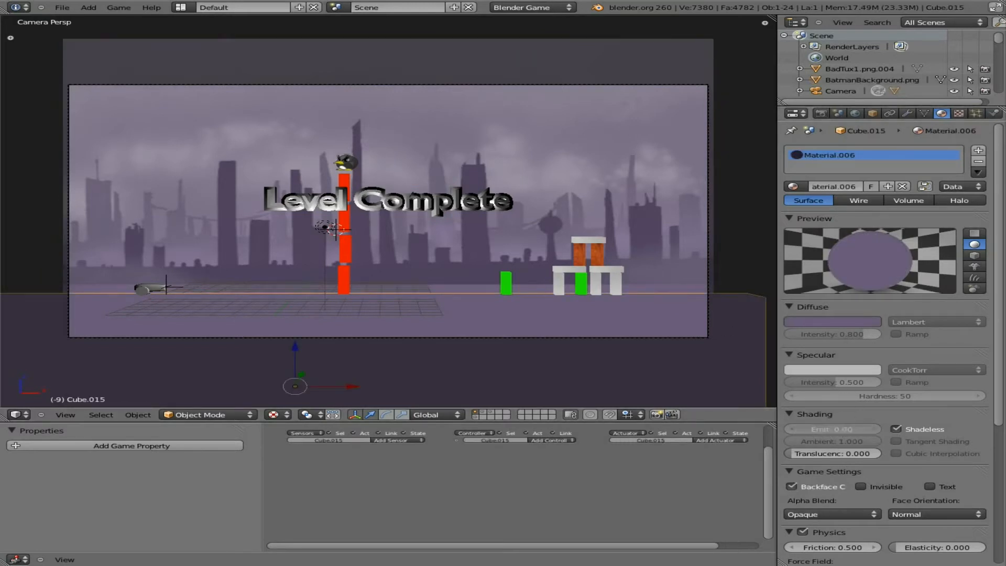
left_click_drag(821, 429, 876, 430)
key("p")
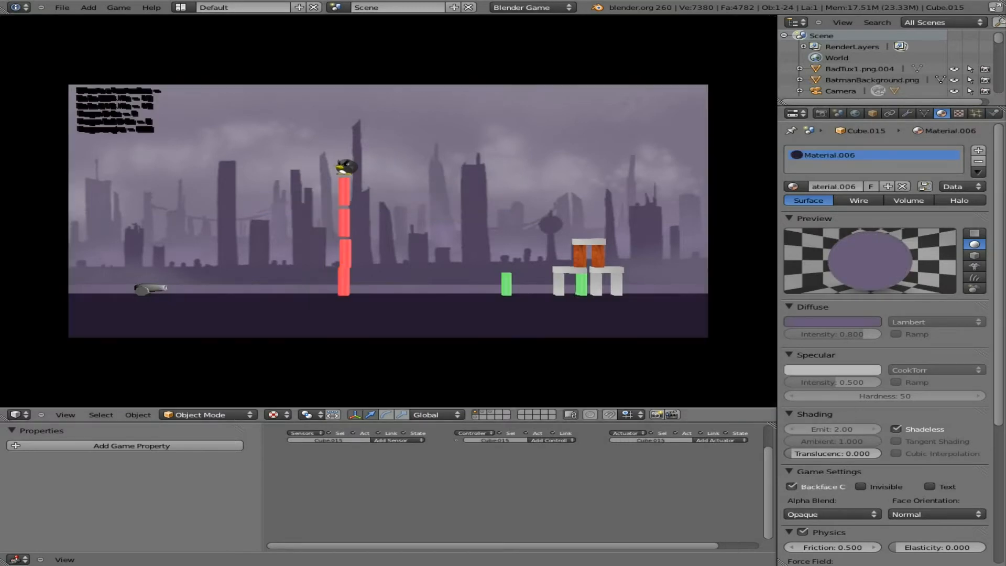
key("Escape")
Move the ground block along Y to centre it beneath the stacked bricks, and test-run the game from the camera view
key("KP_3")
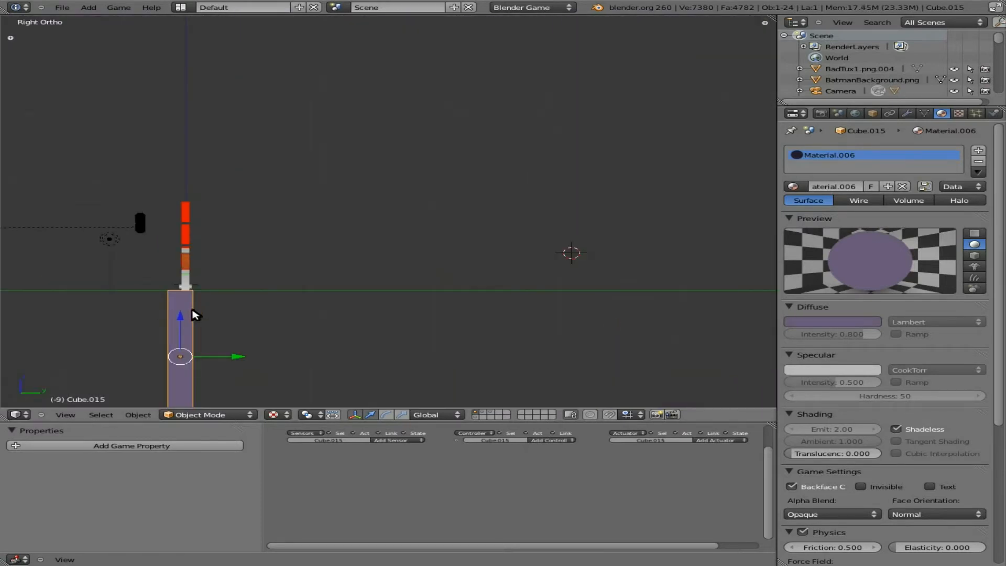
key("g")
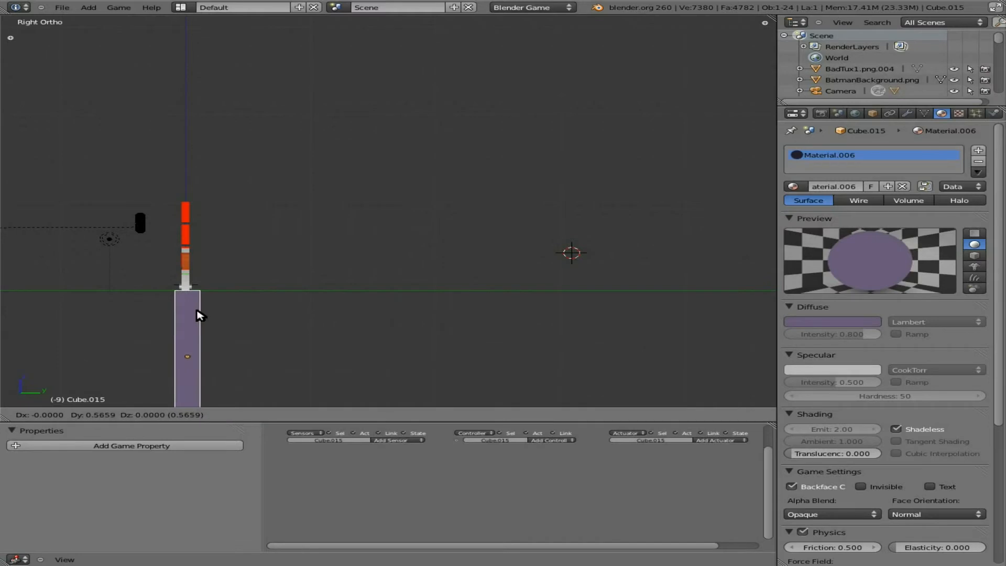
left_click(199, 315)
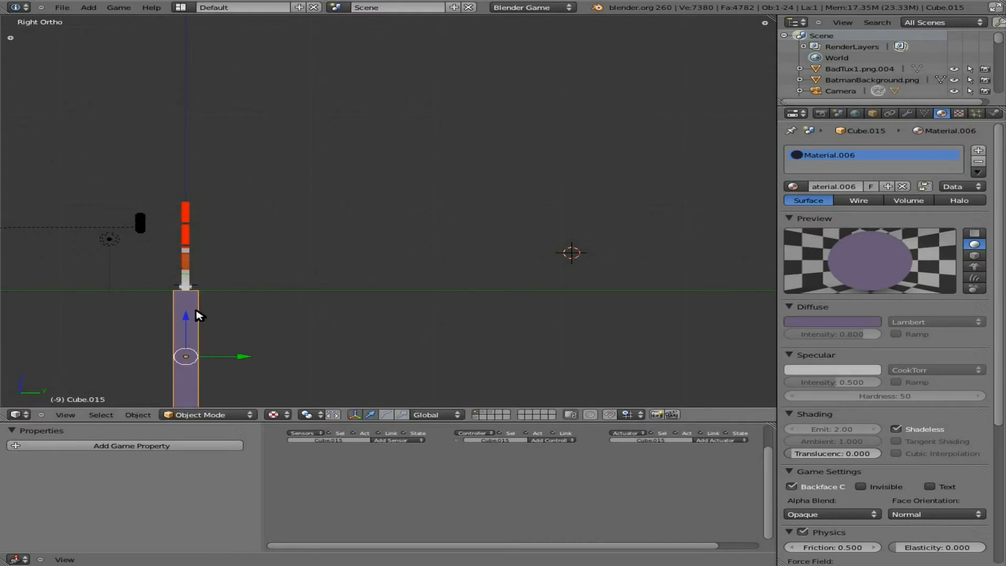
key("KP_0")
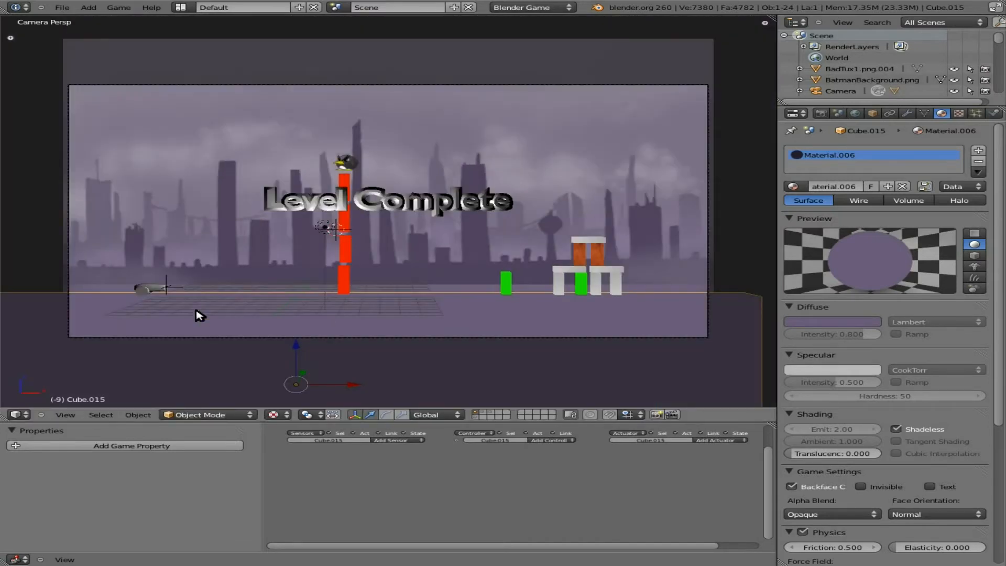
key("p")
key("Escape")
Move the lamp farther in front of the level along Y, and test-run the game to check the lighting
key("KP_3")
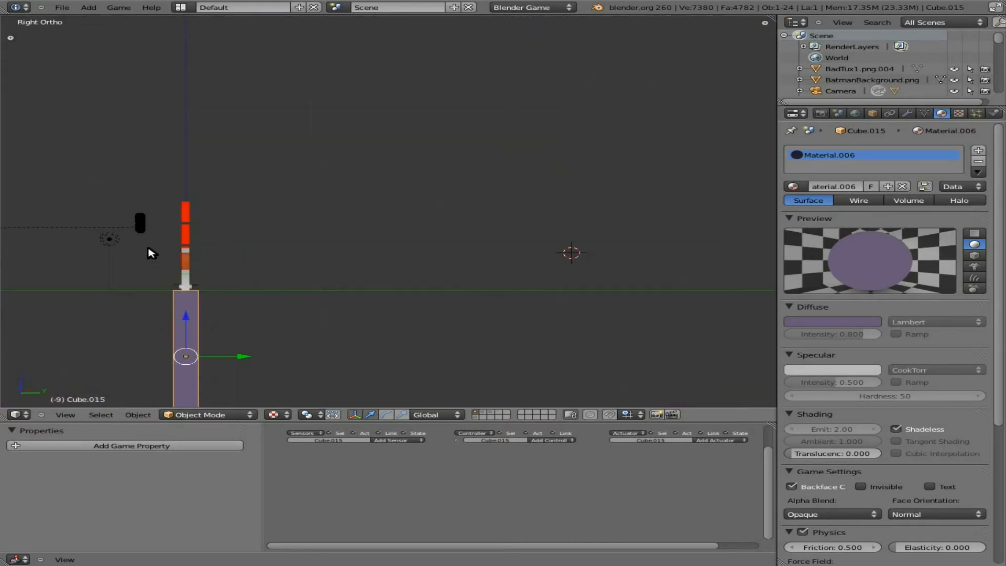
scroll(151, 253, "down", 3)
right_click(229, 234)
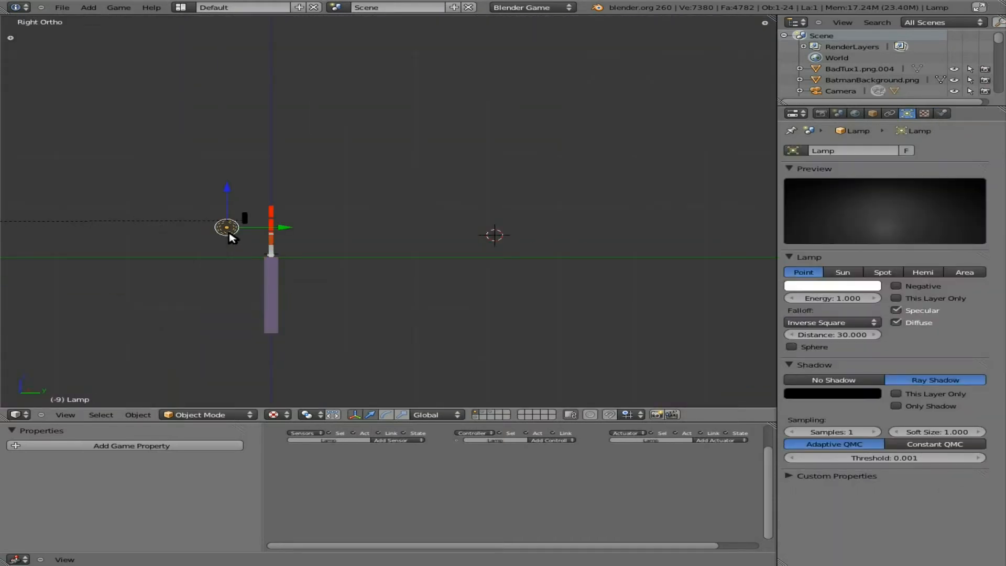
key("g")
left_click(63, 238)
key("KP_0")
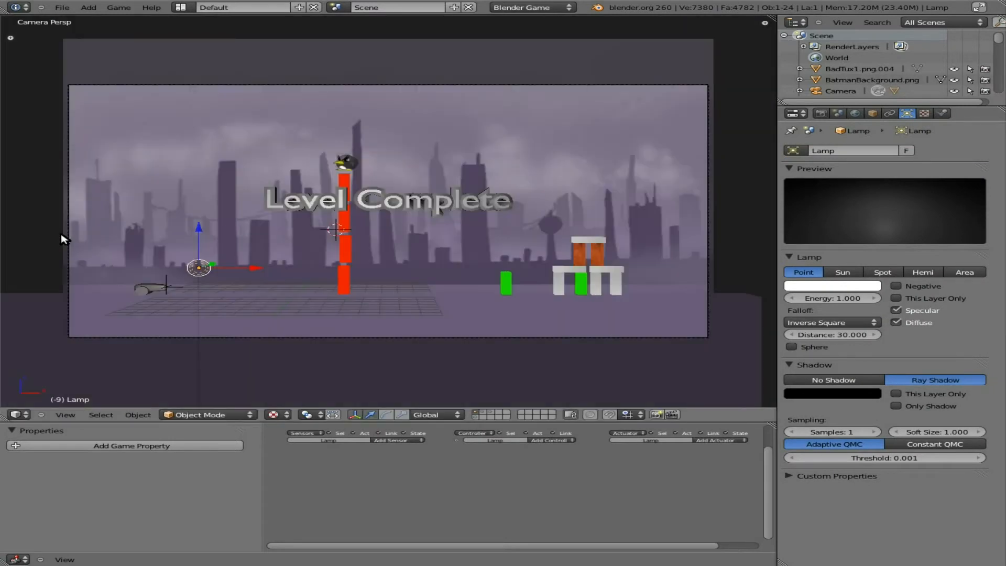
key("p")
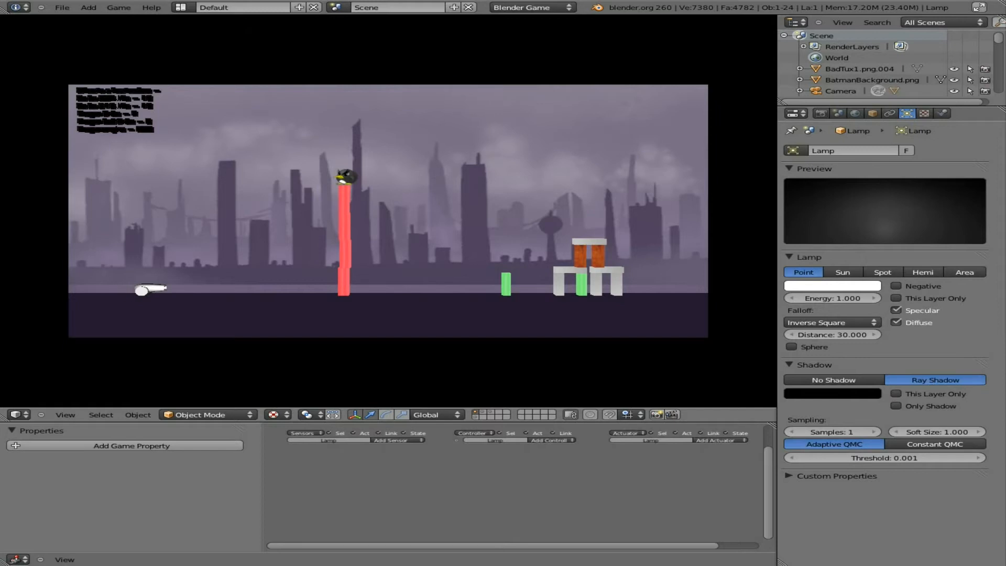
key("Escape")
Set the 3D view's display shading to GLSL with Textured Solid enabled, and test-run the game to check the ground colour
right_click(542, 331)
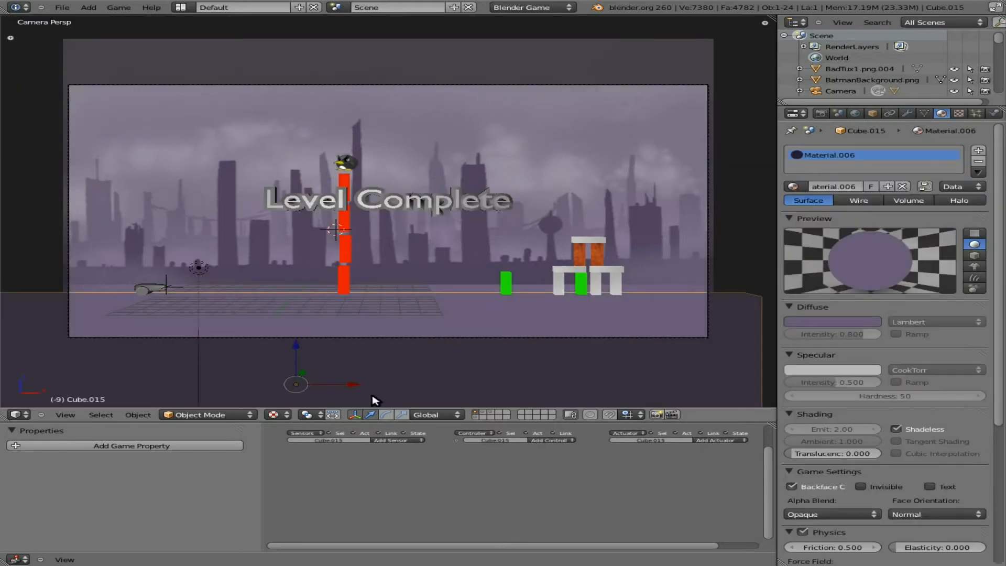
key("n")
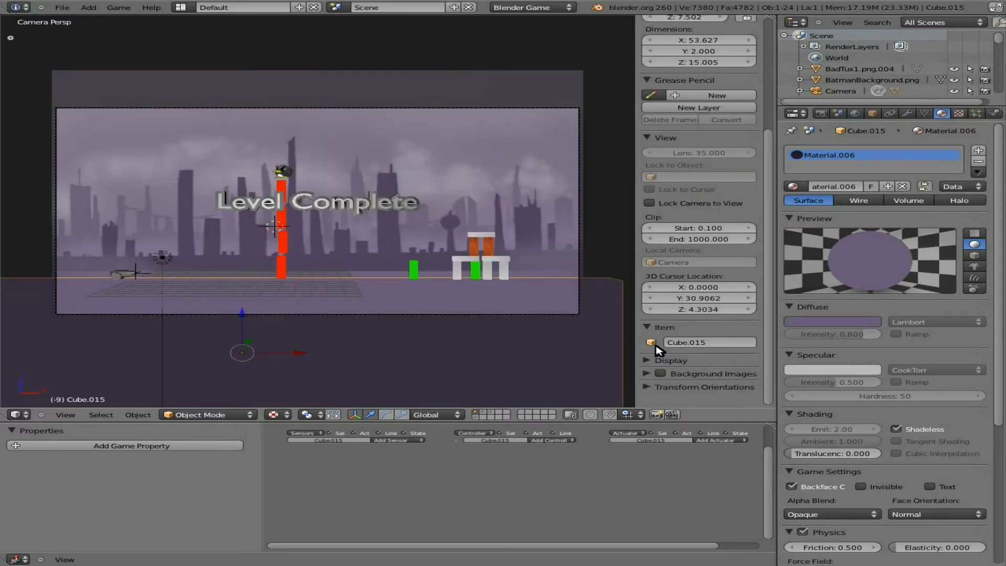
scroll(663, 362, "down", 8)
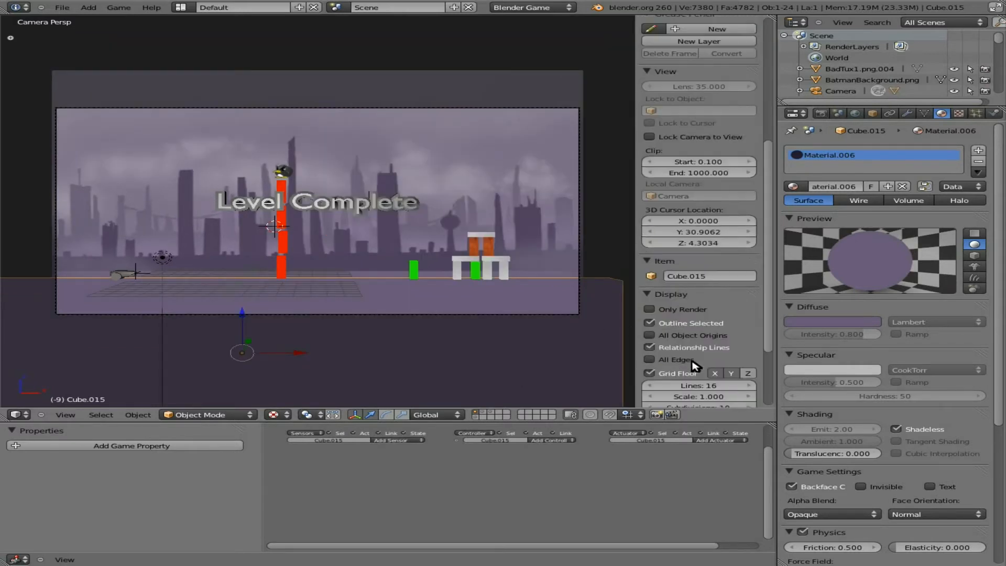
left_click(691, 337)
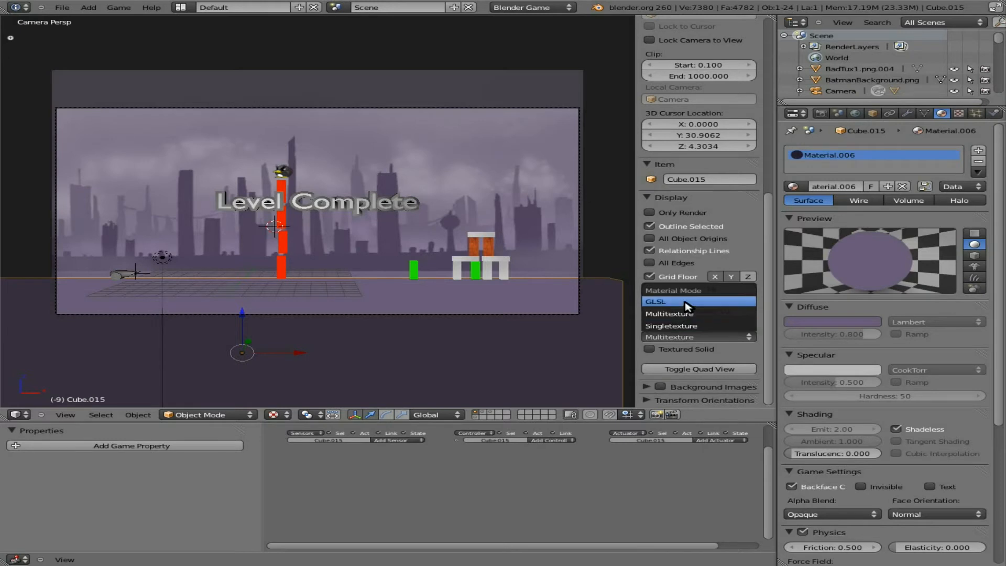
left_click(687, 302)
left_click(650, 350)
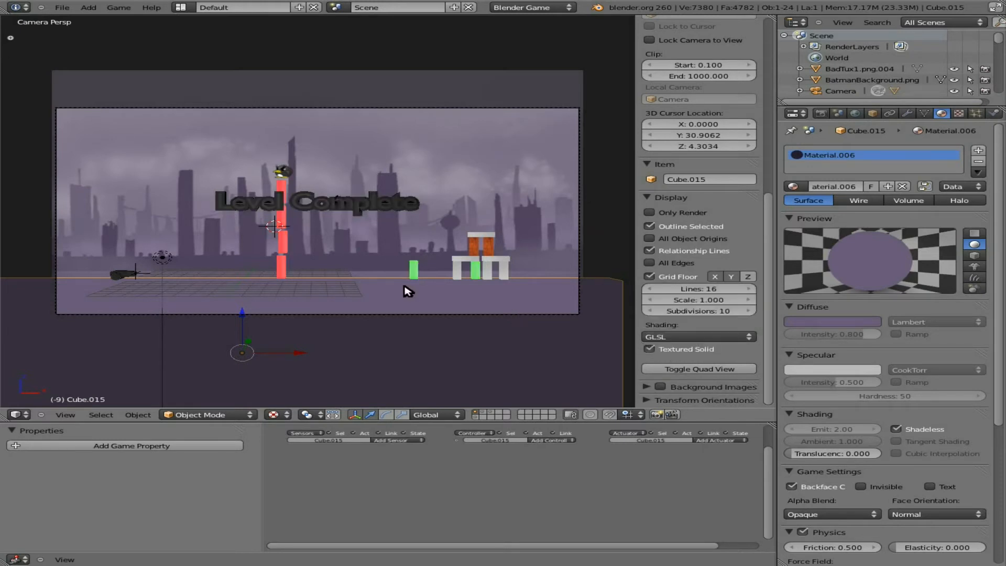
key("p")
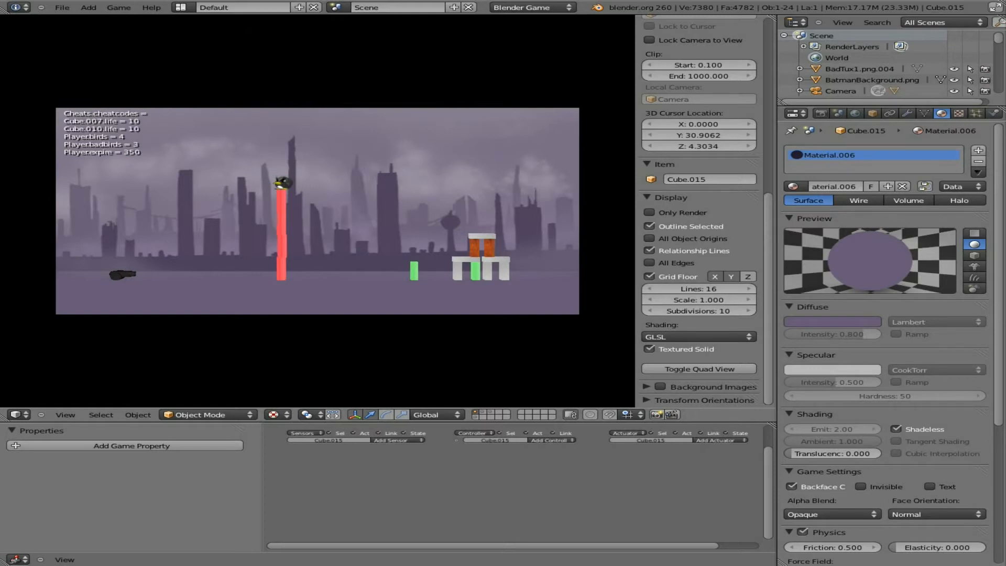
key("Escape")
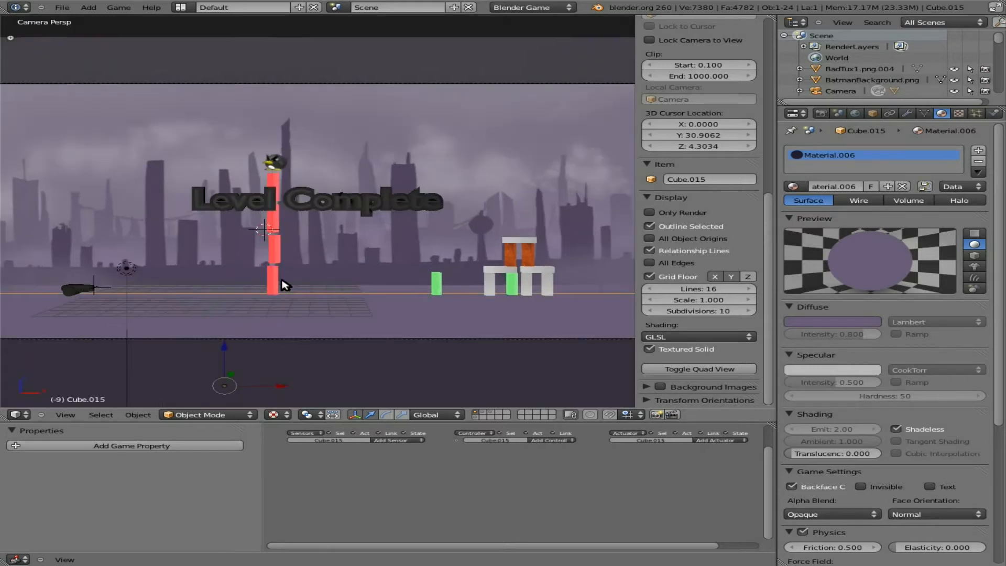
Hide the view properties and play a test run in the enlarged camera view, shooting penguins, and end the run
key("n")
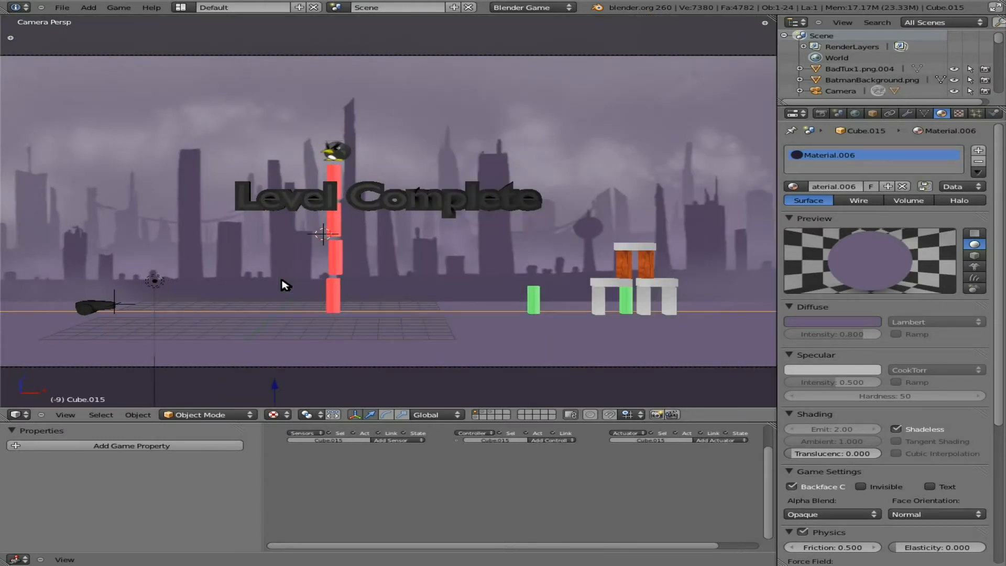
key("p")
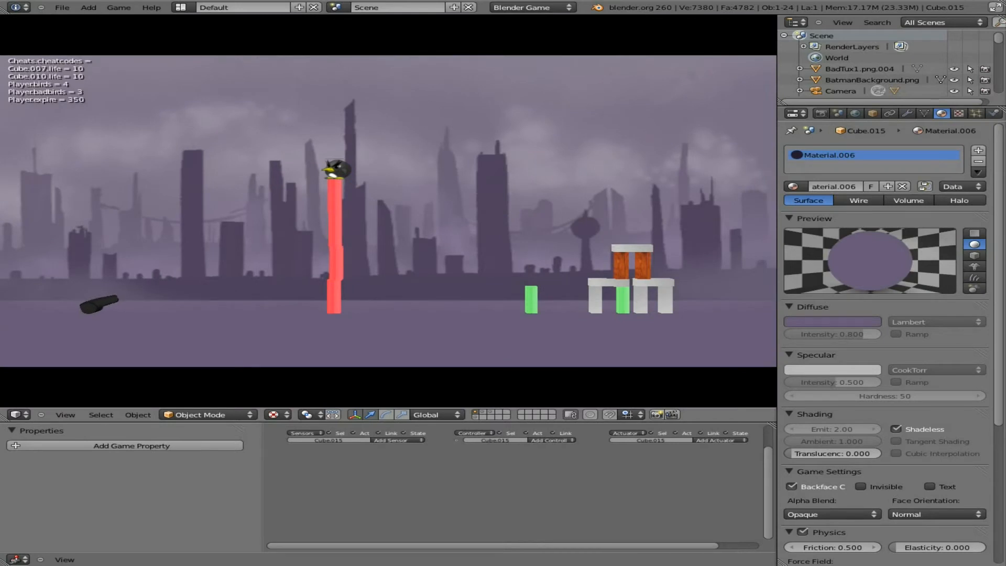
key("Up")
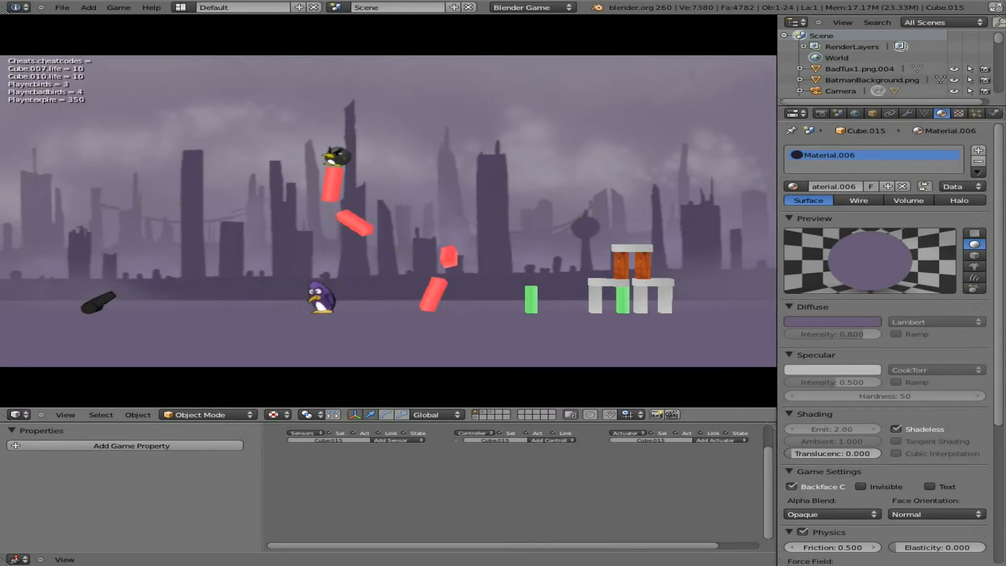
key("space")
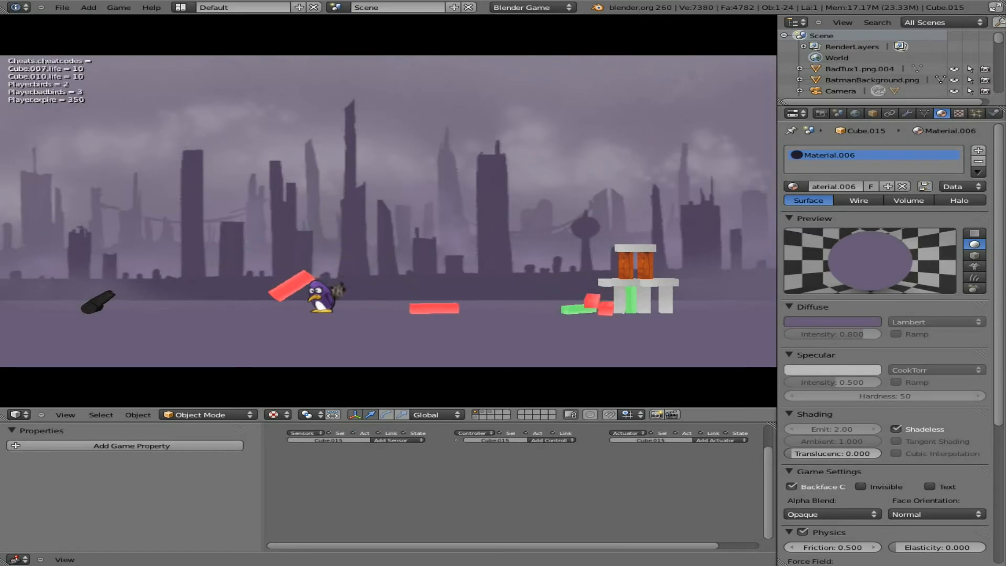
key("Escape")
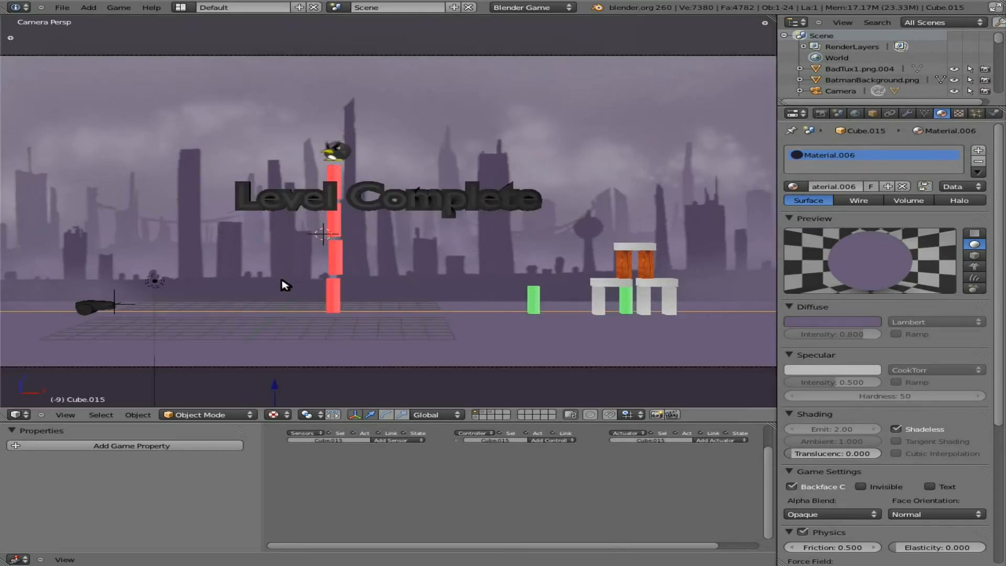
Add a new material to the dark Level Complete text
right_click(449, 199)
left_click(891, 187)
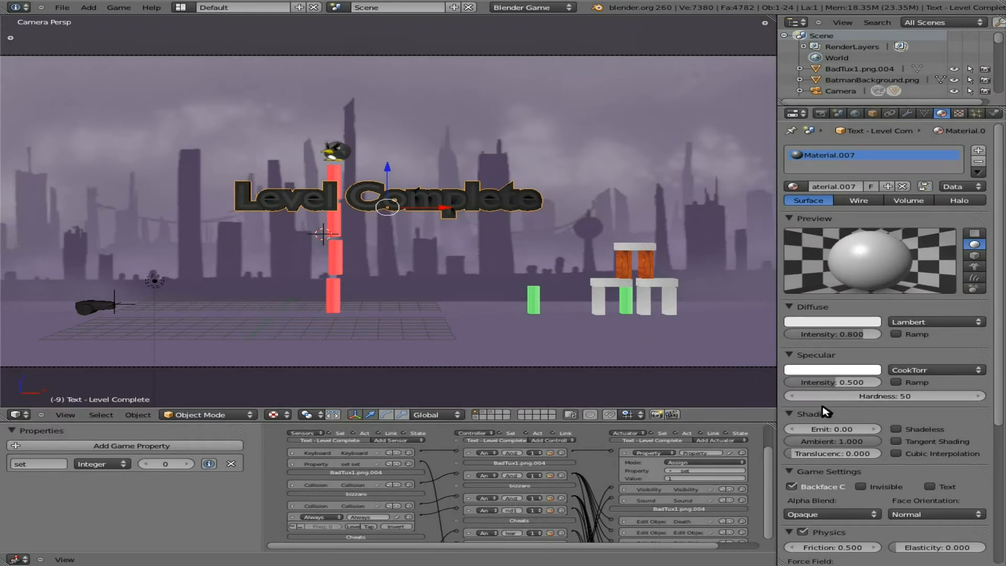
Add a new material to the cannon's cylinder part
right_click(110, 311)
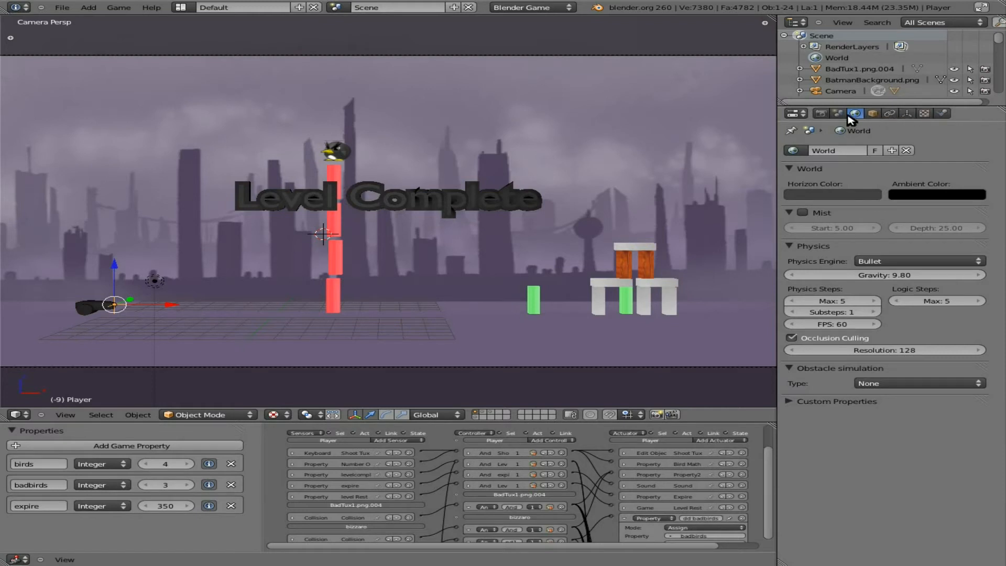
right_click(91, 306)
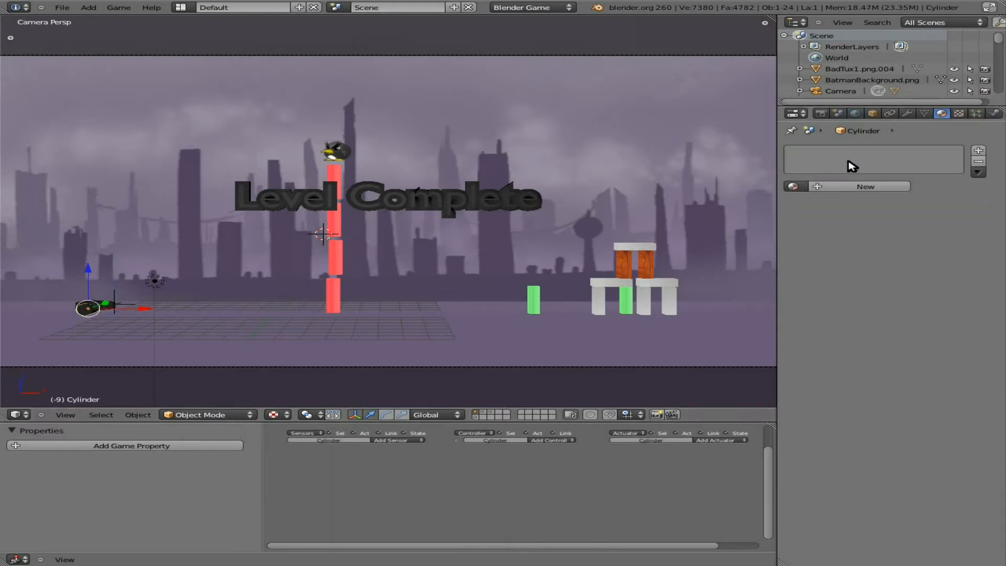
left_click(848, 184)
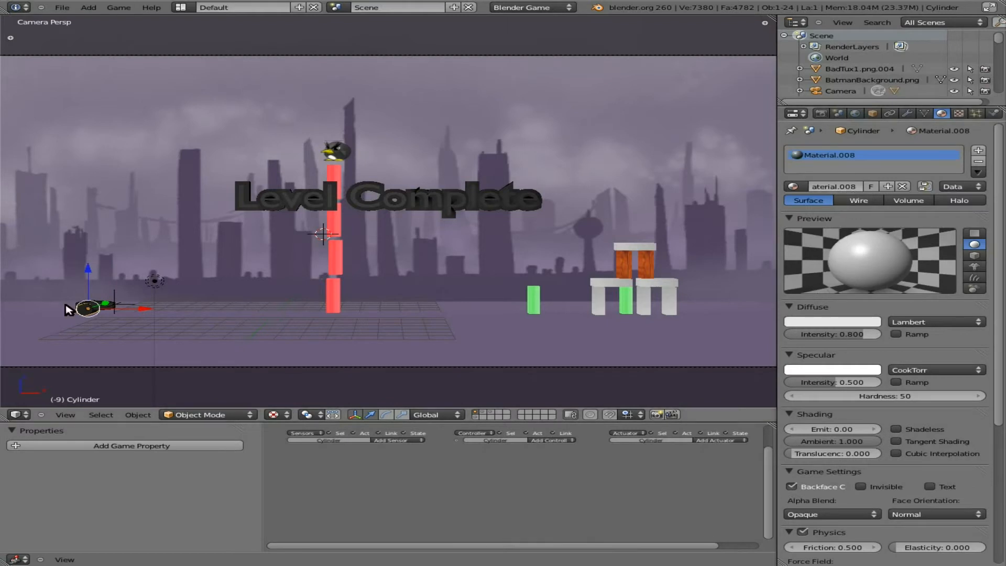
Try the Shadeless option on the cannon body's material, turn it off again, and test-run the game to check the cannon
right_click(100, 306)
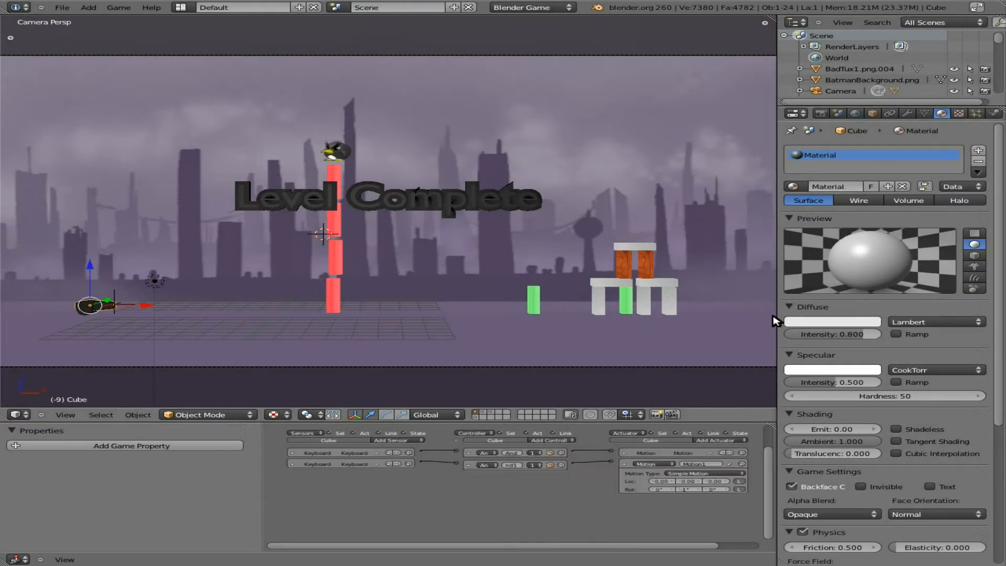
left_click(896, 430)
left_click(896, 429)
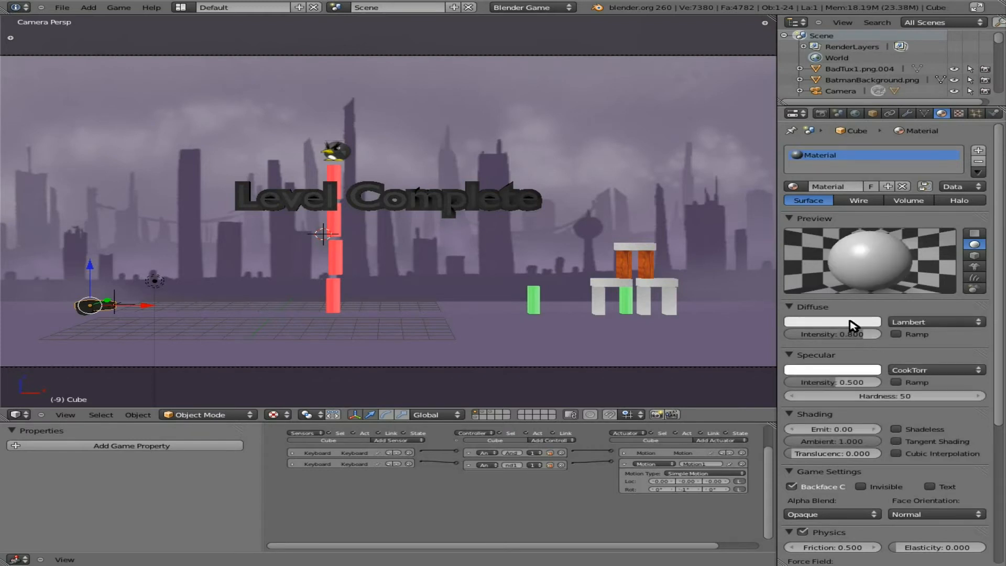
key("p")
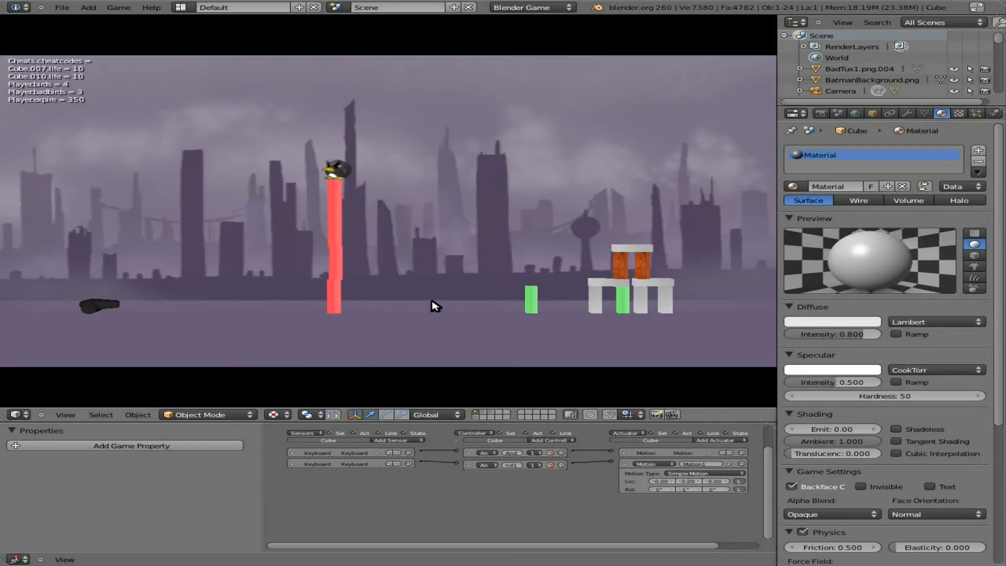
key("Escape")
Check the materials of the Level Complete text and the cannon body, and fire one penguin in a test run
right_click(422, 211)
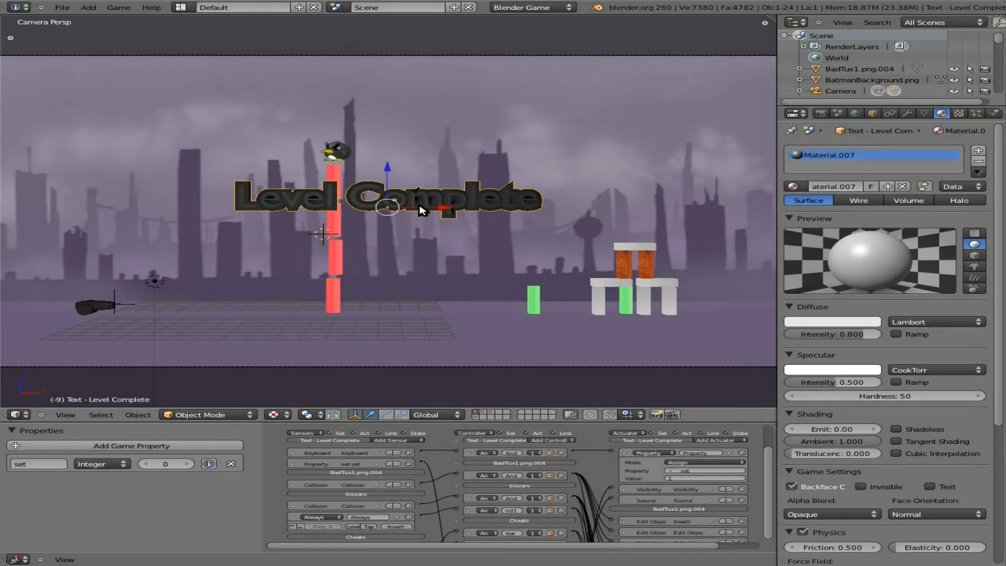
right_click(101, 304)
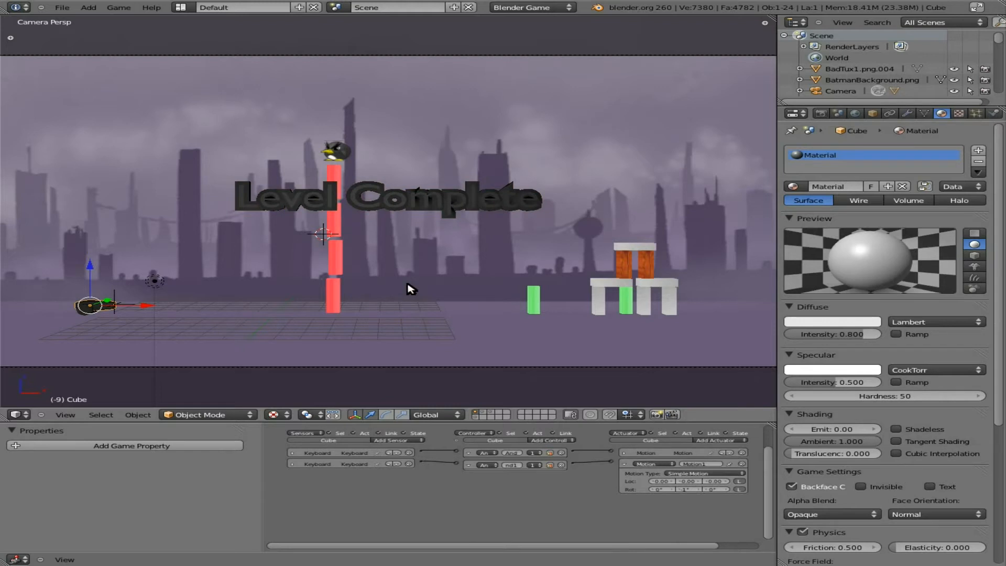
key("p")
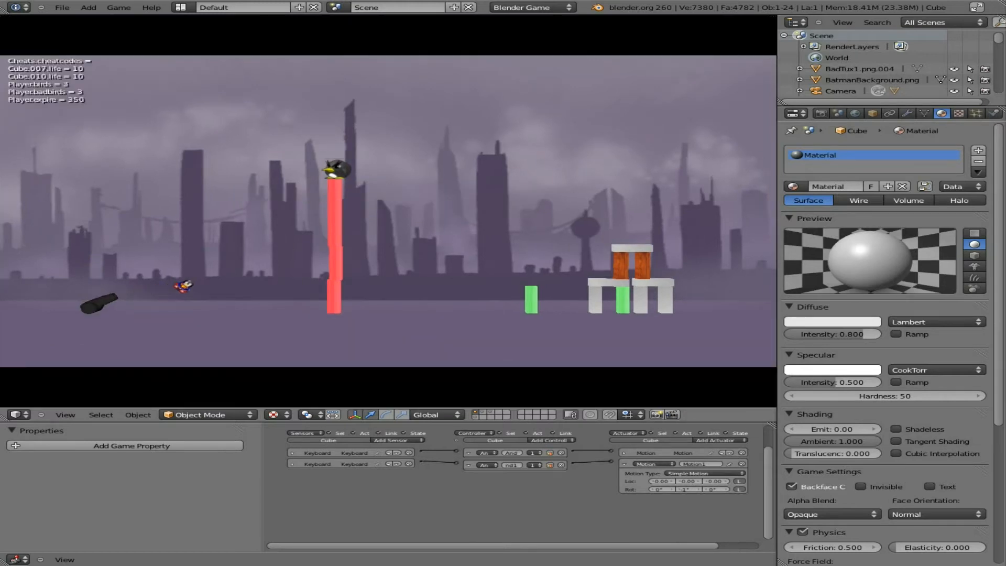
key("Escape")
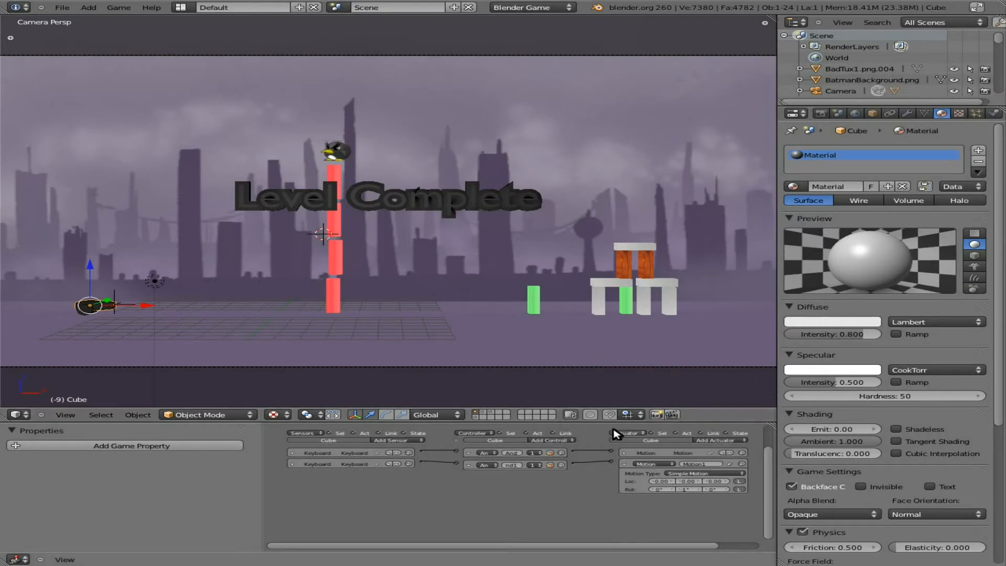
Set the object added by the Player's shooting Edit Object actuator to tux-batman.png
right_click(119, 298)
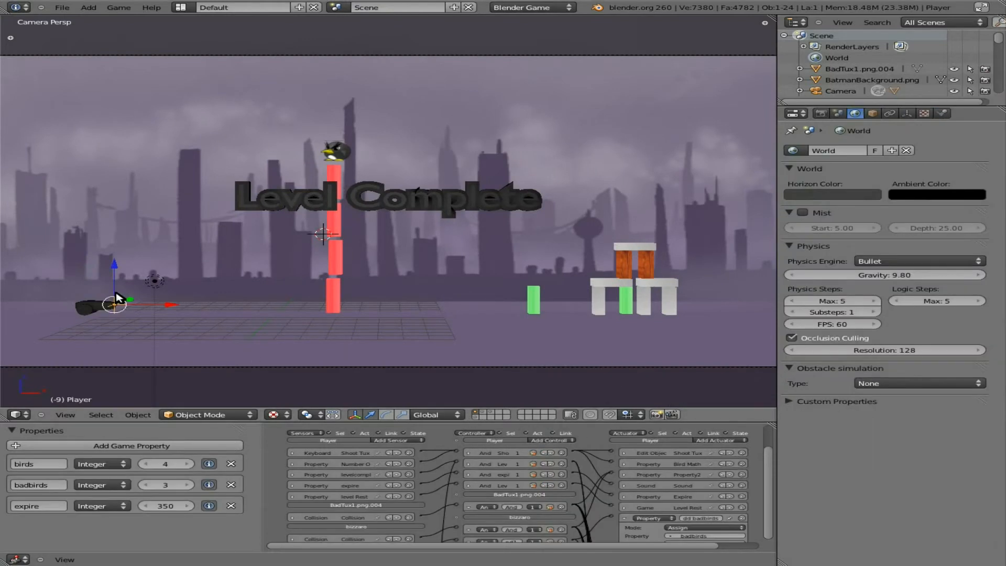
left_click(623, 453)
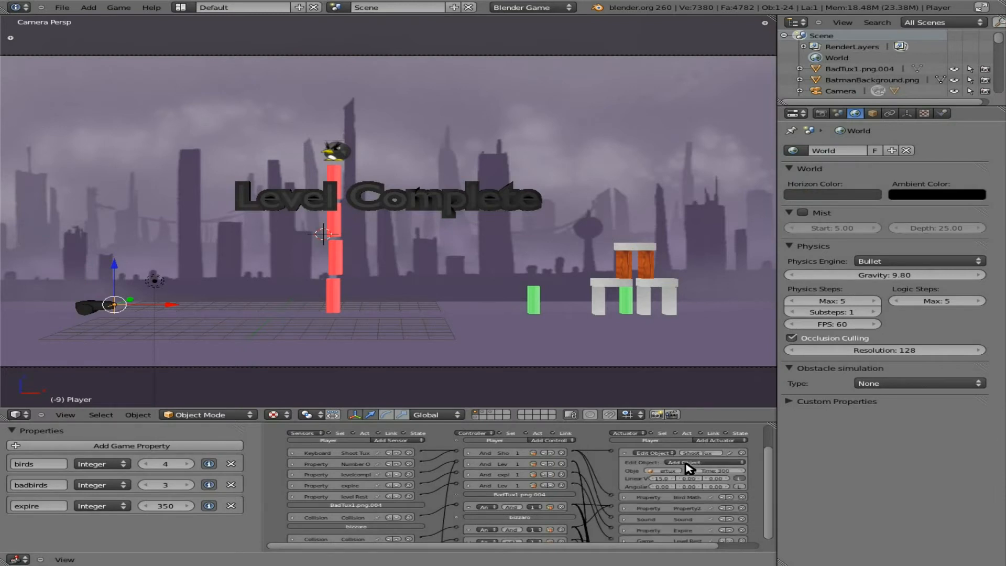
left_click(661, 470)
scroll(673, 491, "down", 20)
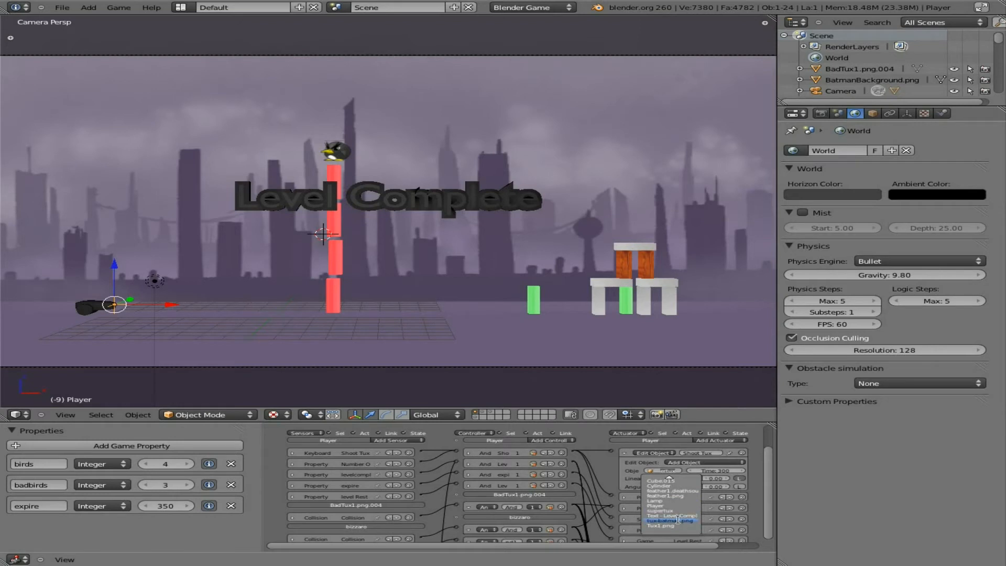
left_click(670, 520)
Test-run the level with the Batman penguin as ammunition, firing repeatedly at the towers, and end the run
key("p")
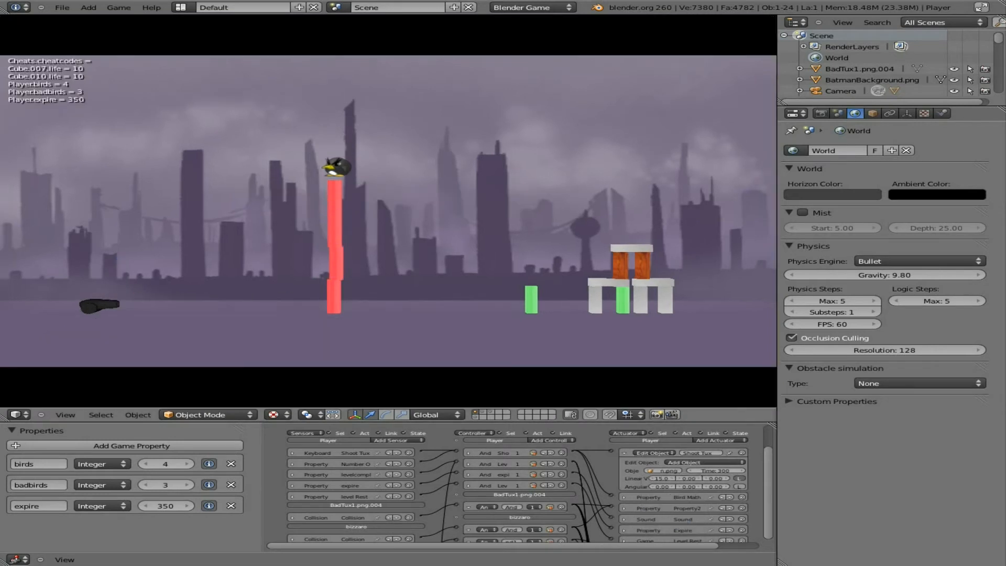
key("space")
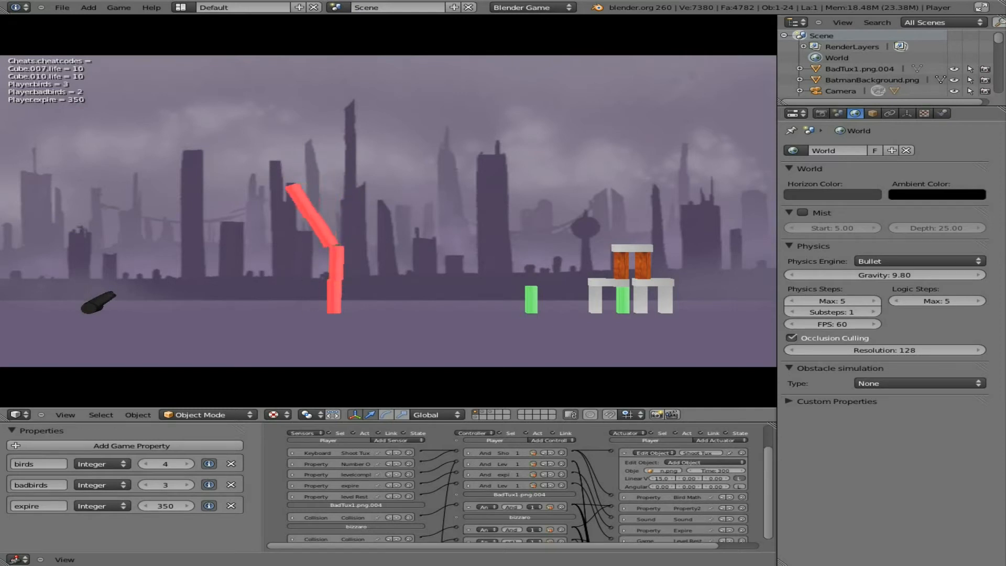
key("space")
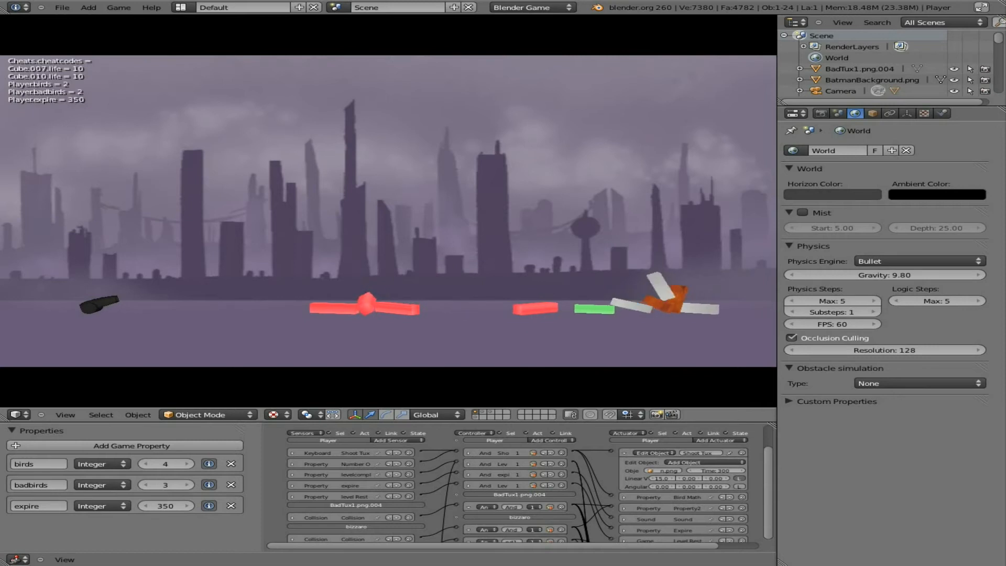
key("space")
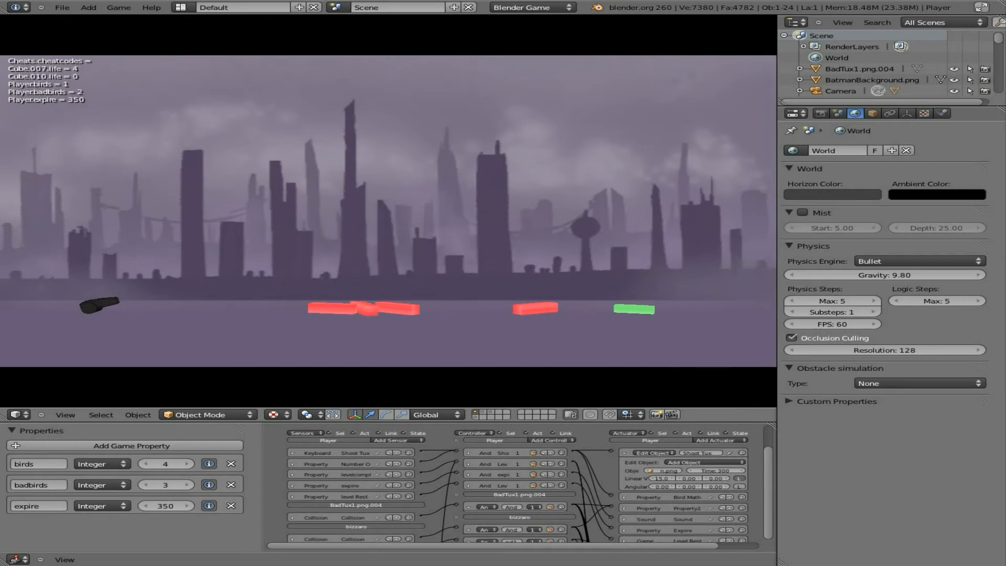
key("space")
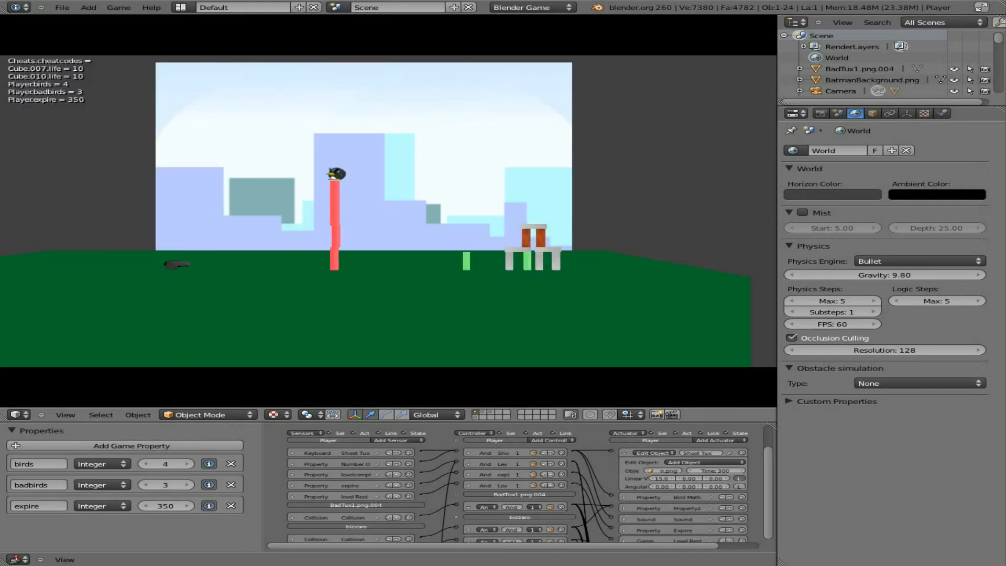
key("Escape")
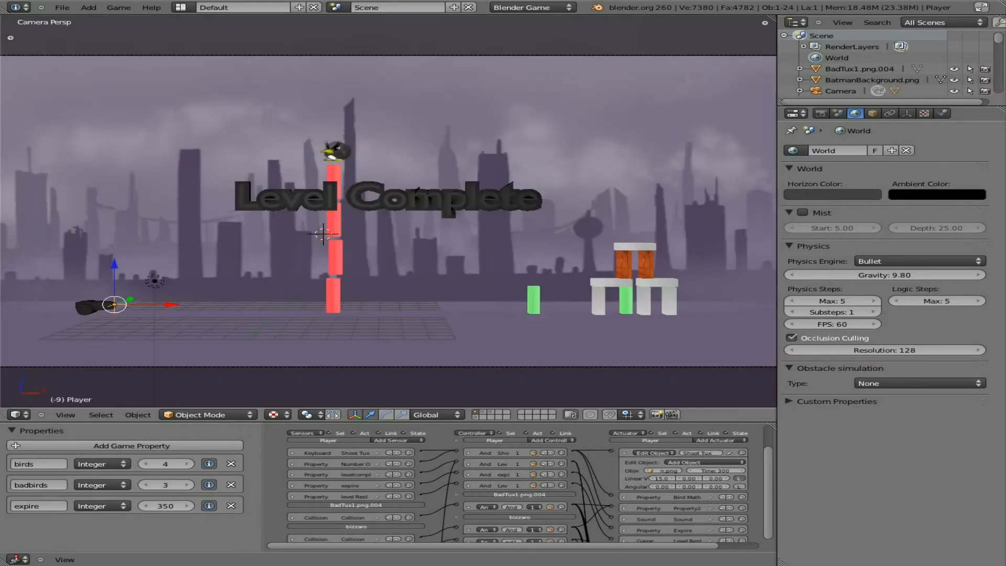
Play another short test run, firing two Batman penguins at lowered cannon angles, and end it
key("p")
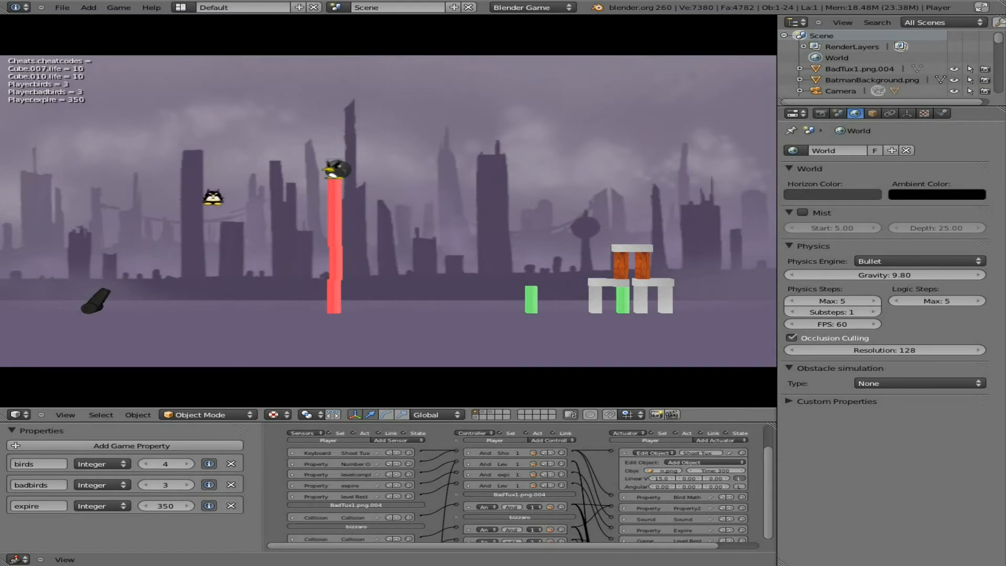
key("Down")
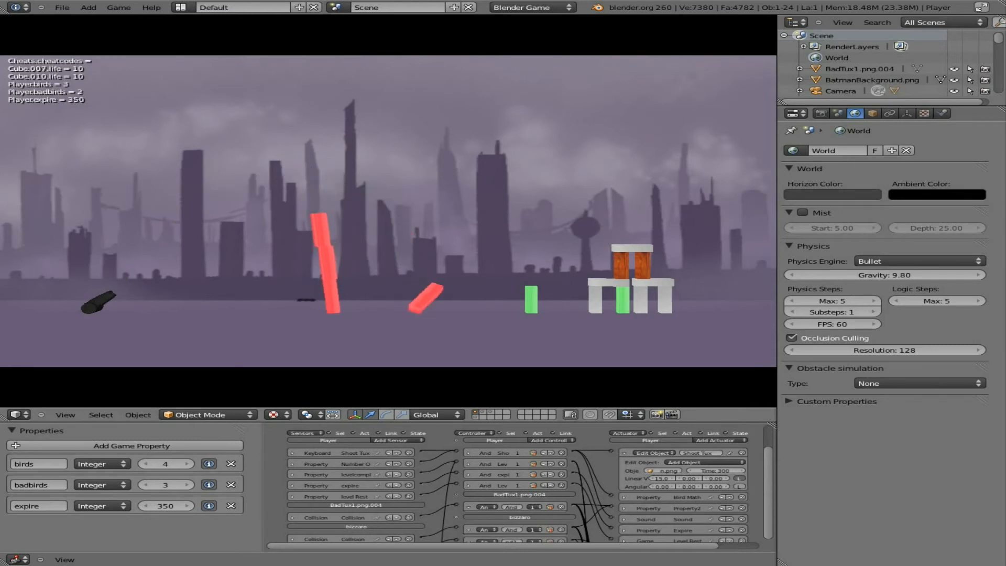
key("space")
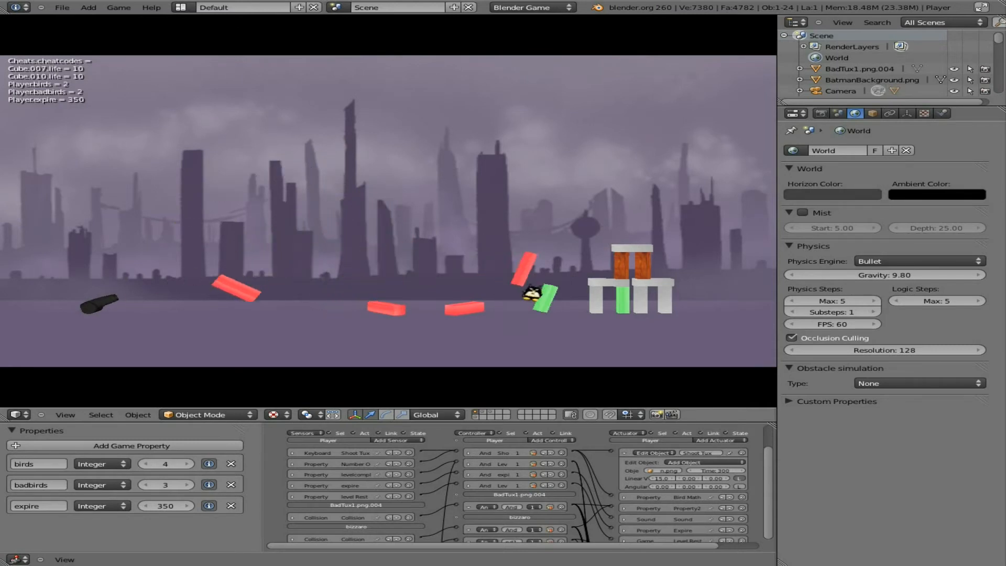
key("Escape")
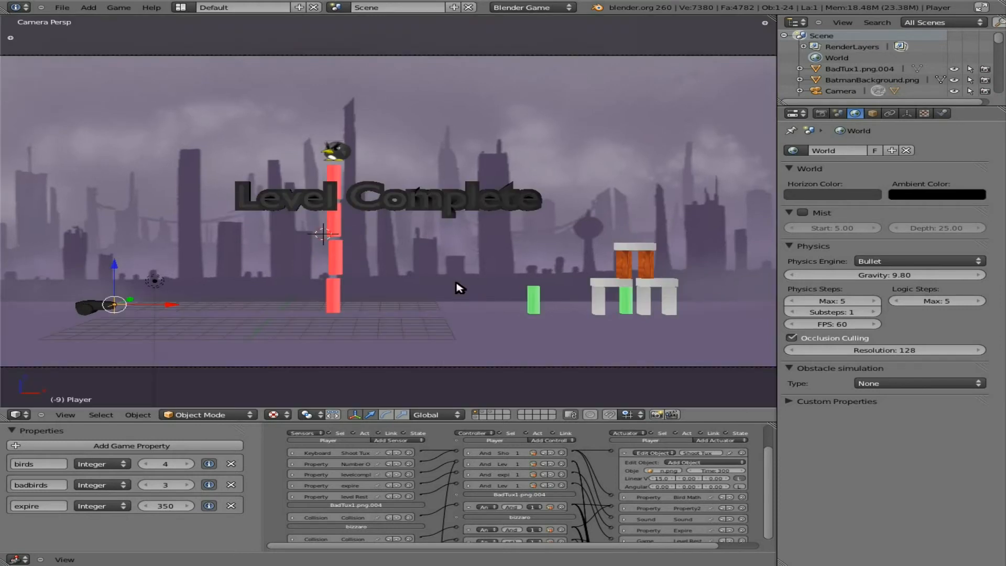
Examine the physics settings of the Batman penguin on the second layer and of the white blocks in the level
left_click(476, 413)
left_click(483, 413)
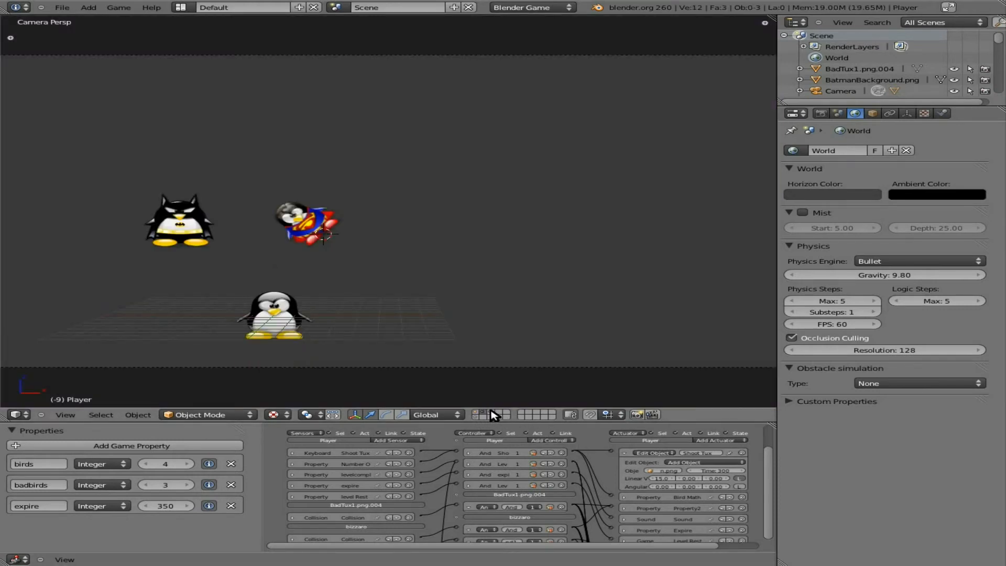
right_click(180, 233)
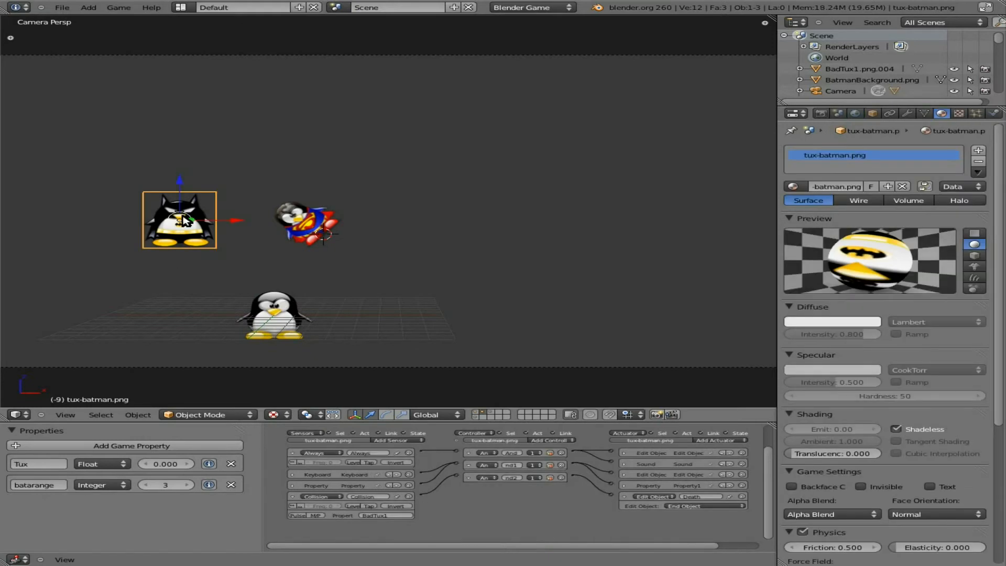
left_click(991, 113)
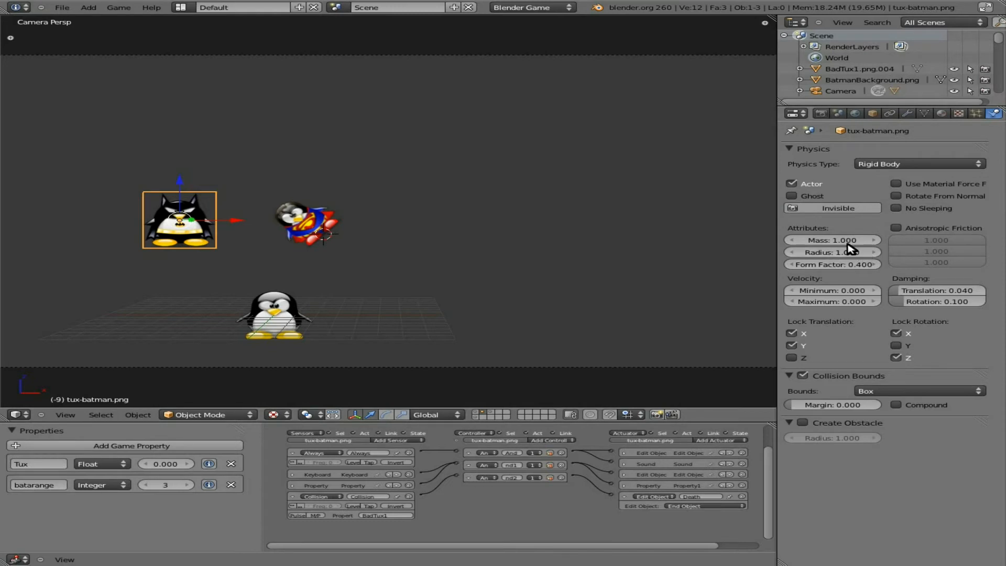
left_click(475, 412)
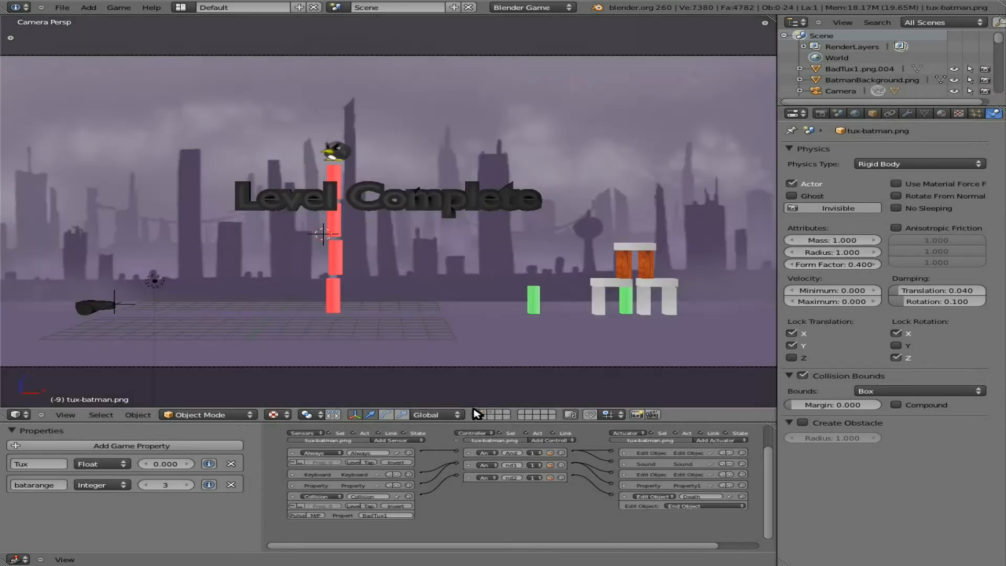
right_click(594, 296)
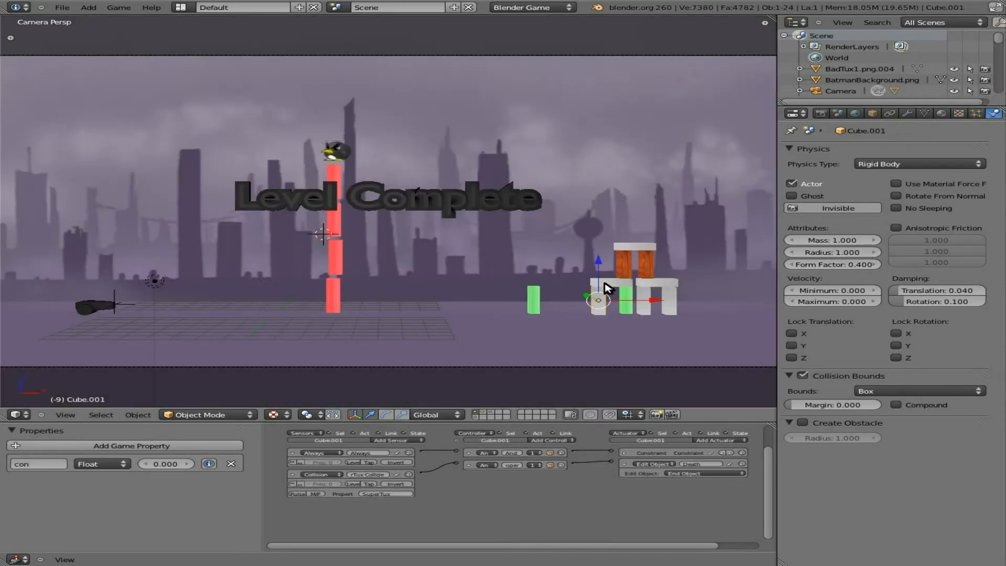
right_click(604, 282)
Check the creation velocity in the Player's shooting actuator, and test-run a shot at the white block structure
right_click(132, 306)
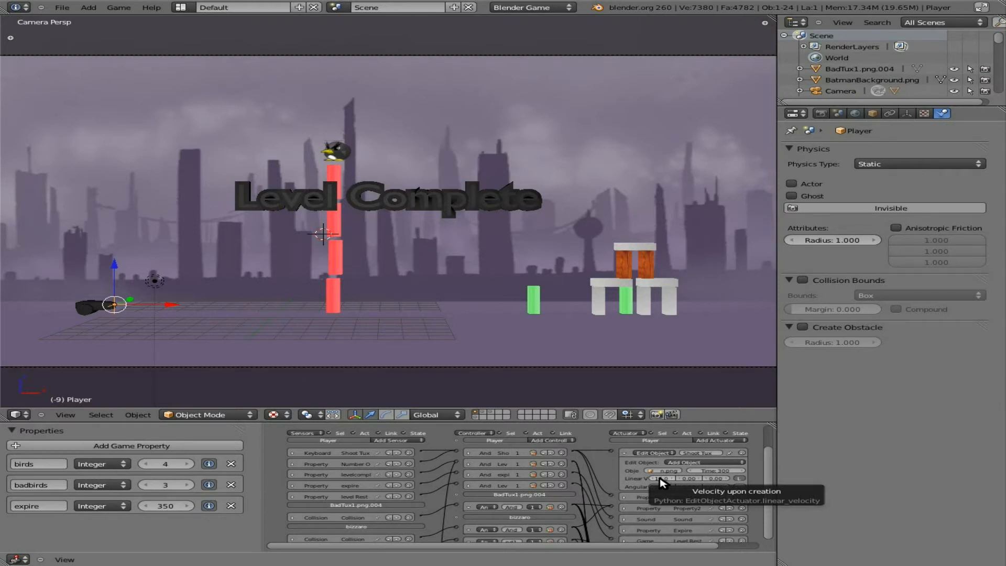
key("Up")
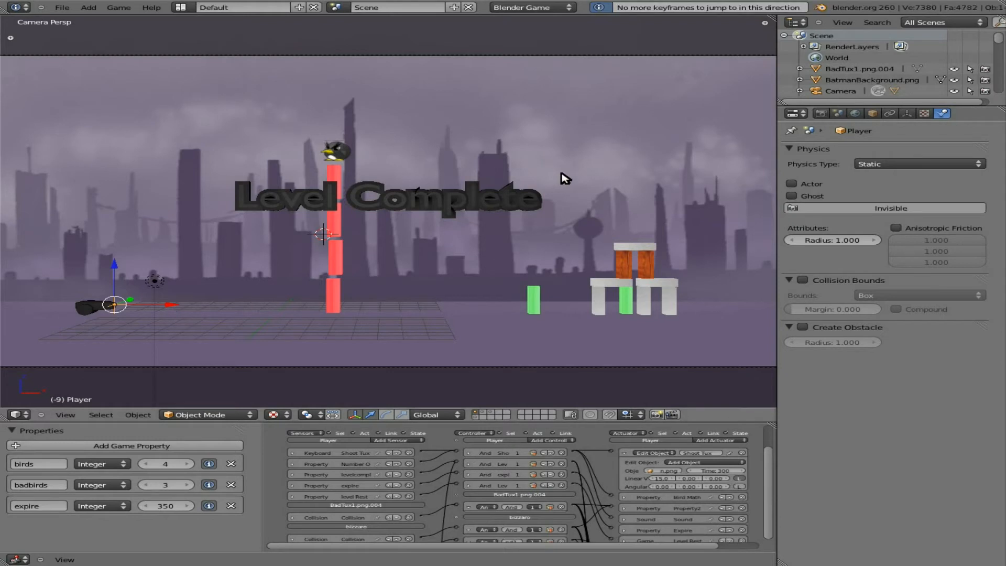
key("p")
key("Down")
key("space")
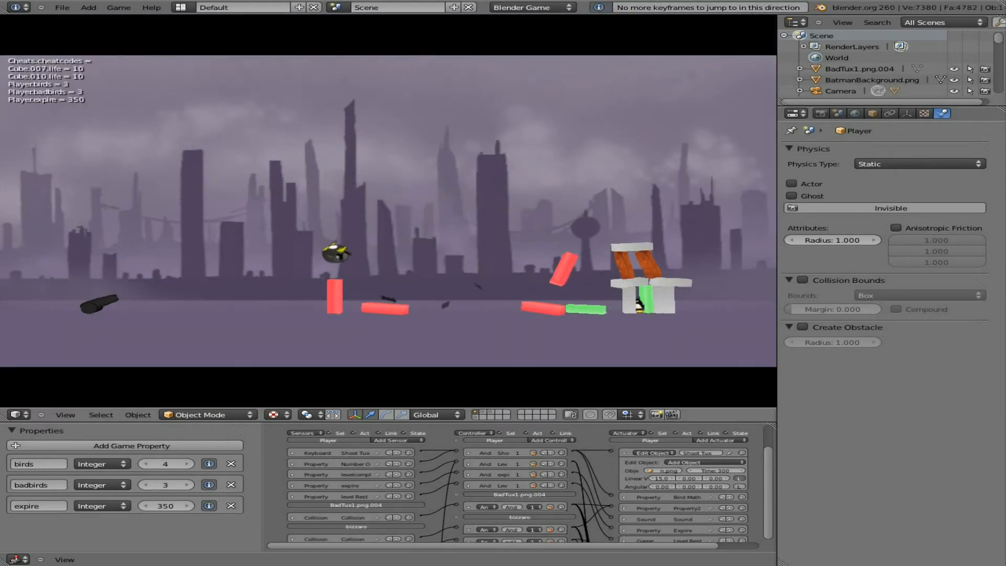
key("Escape")
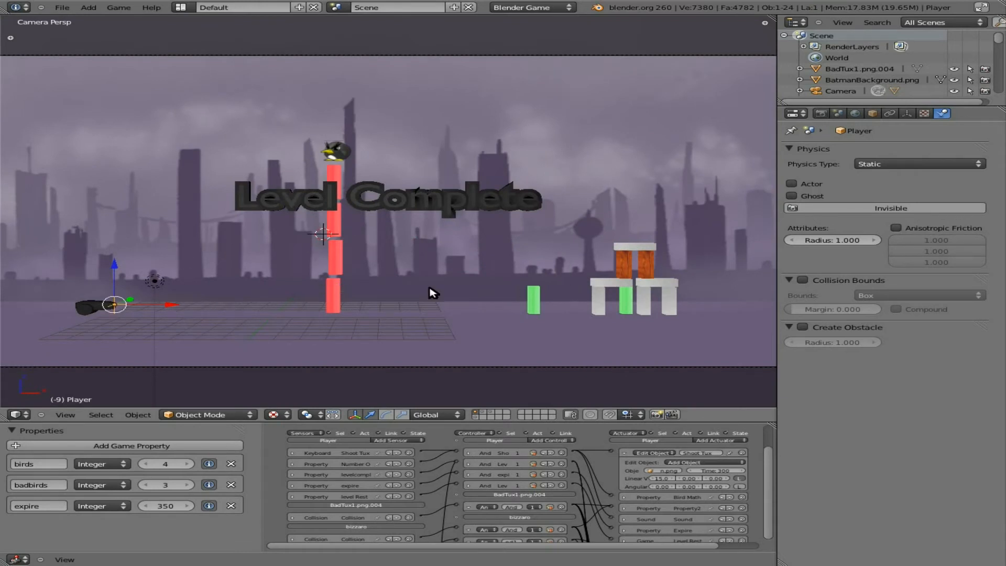
Set the physics mass of the leftmost white pillar to 5
right_click(603, 291)
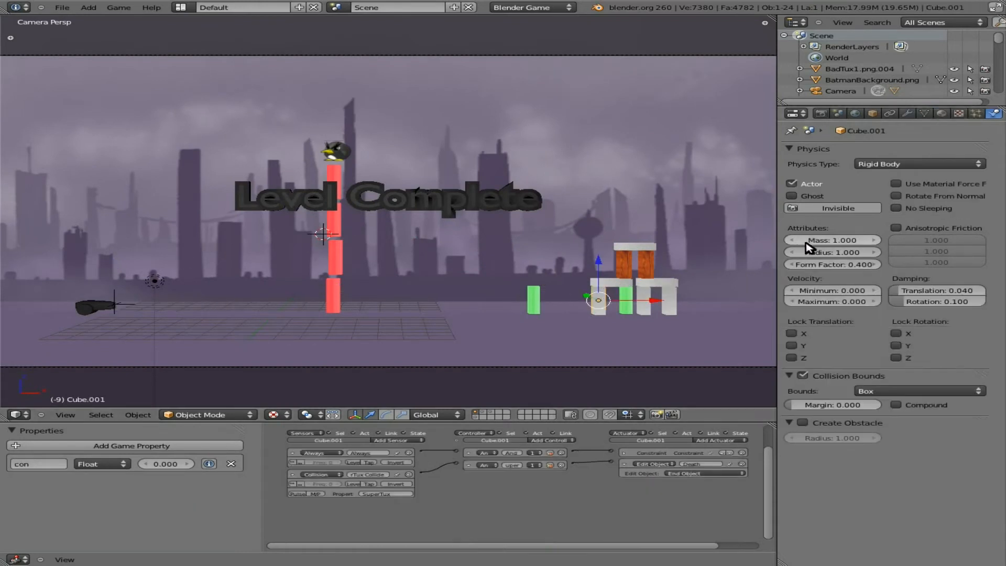
left_click(840, 242)
key("Return")
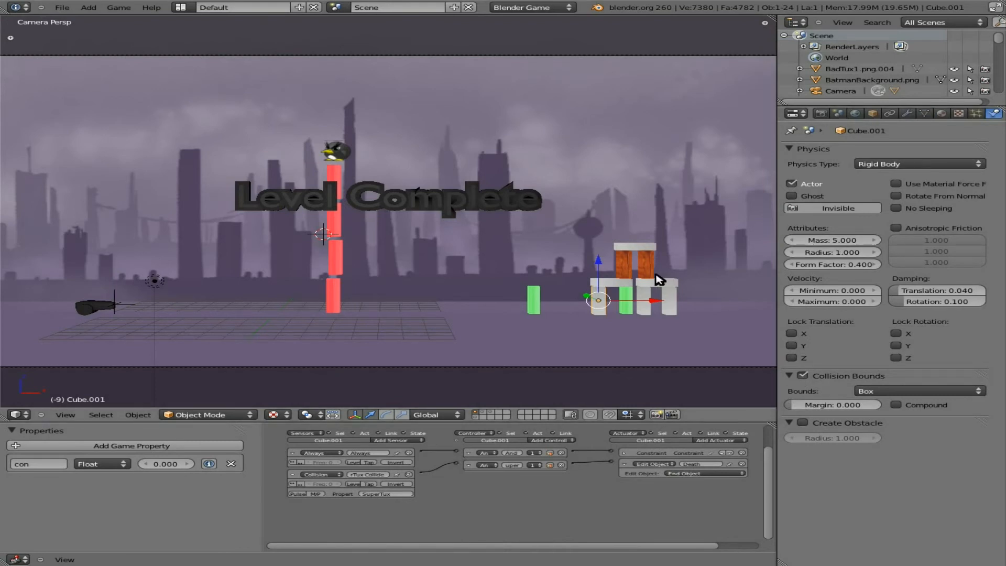
Set the physics mass of the left white beam and of the white pillar just beyond the green block to 5
right_click(627, 283)
left_click(848, 242)
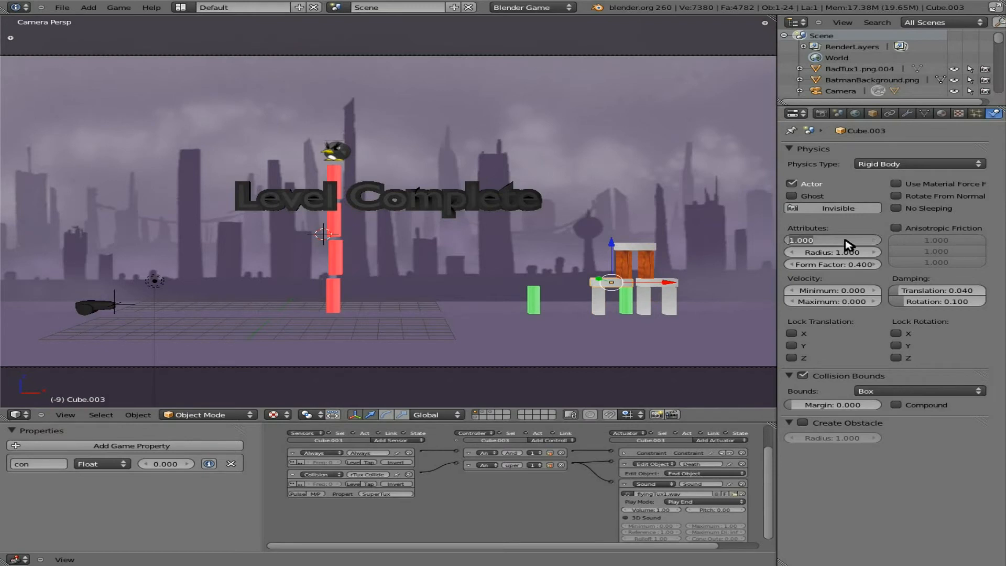
type("5")
key("Return")
right_click(646, 297)
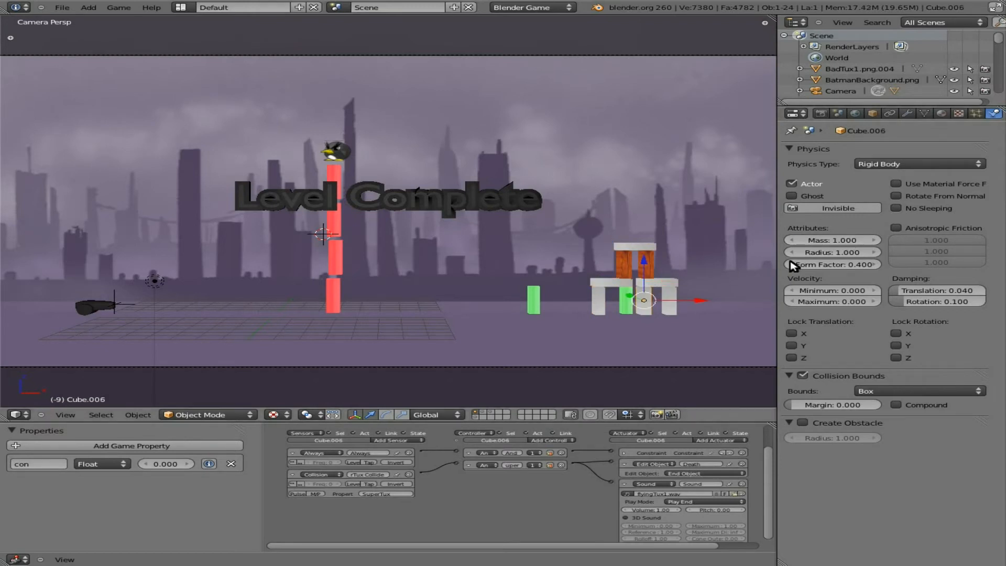
left_click(834, 243)
type("5")
key("Return")
Set the physics mass of the right white beam and the rightmost white pillar to 5
right_click(662, 288)
left_click(848, 241)
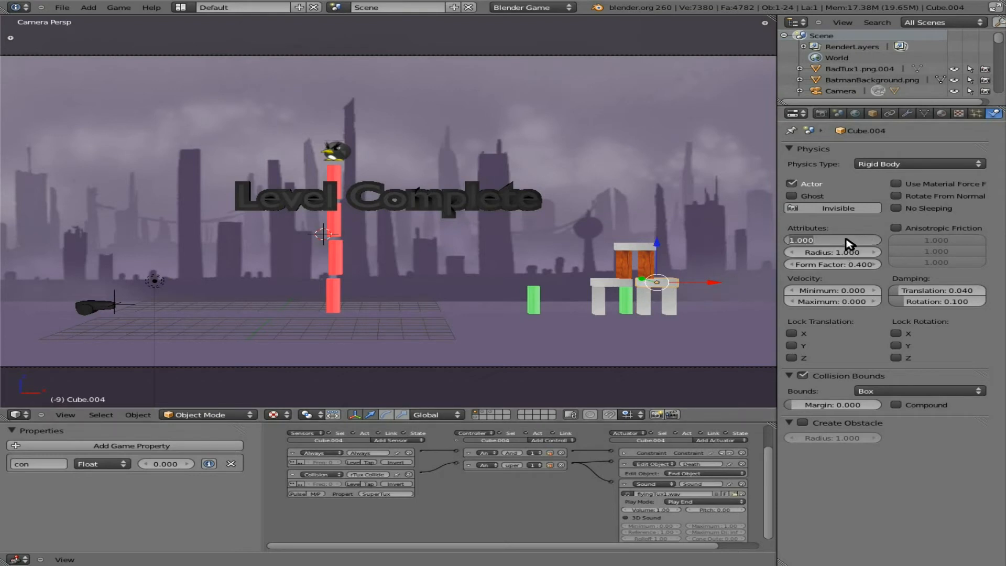
type("5")
key("Return")
right_click(669, 293)
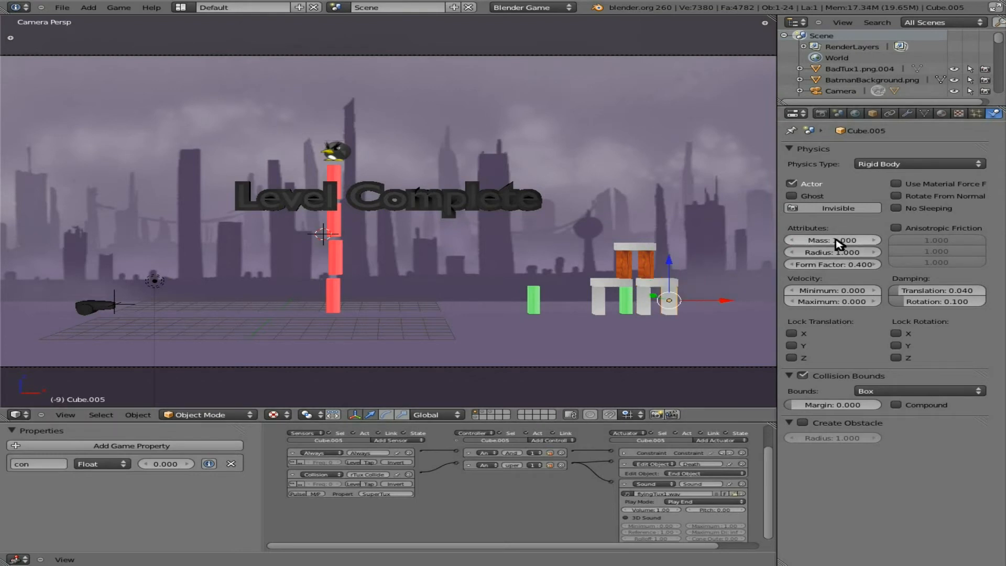
left_click(838, 241)
type("5")
key("Return")
Edit the physics mass of the top white slab, and set the mass of both wooden pillars to 5
right_click(634, 246)
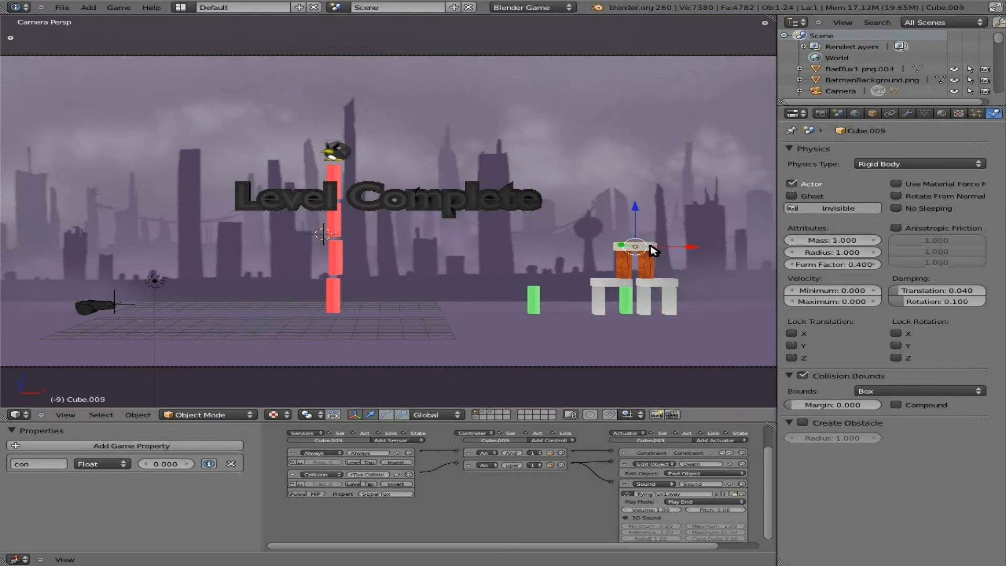
left_click(833, 240)
key("Return")
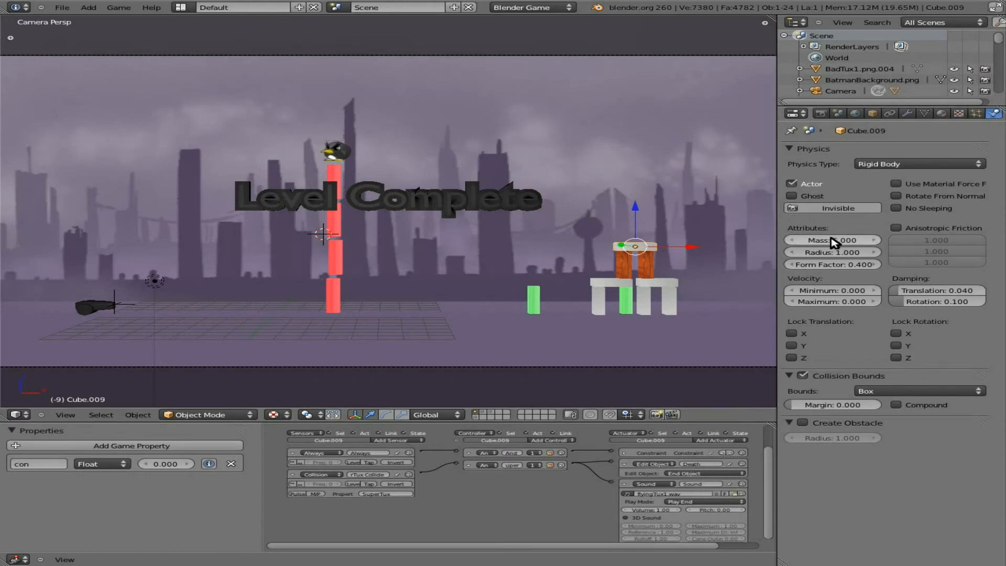
right_click(632, 263)
left_click(841, 239)
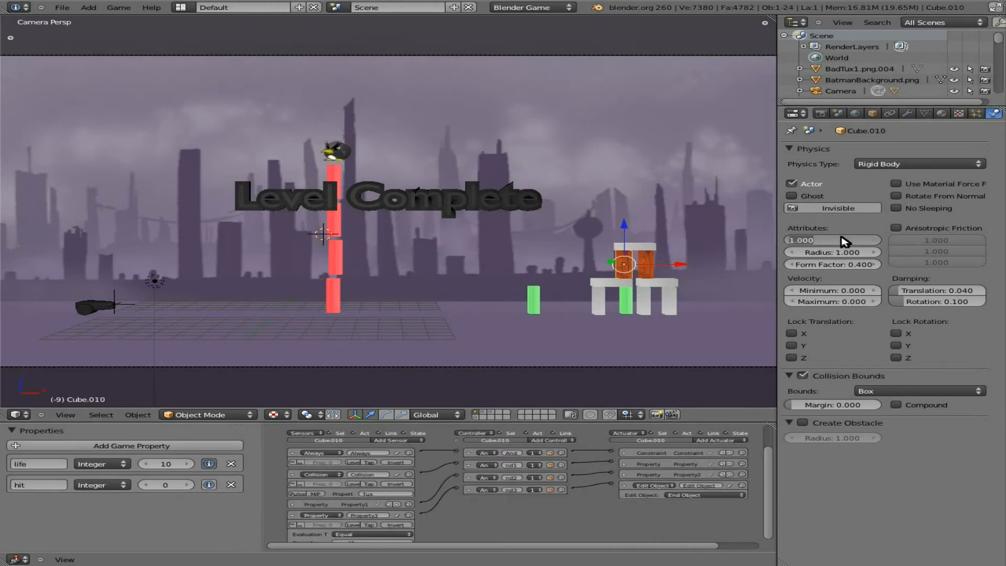
type("5")
key("Return")
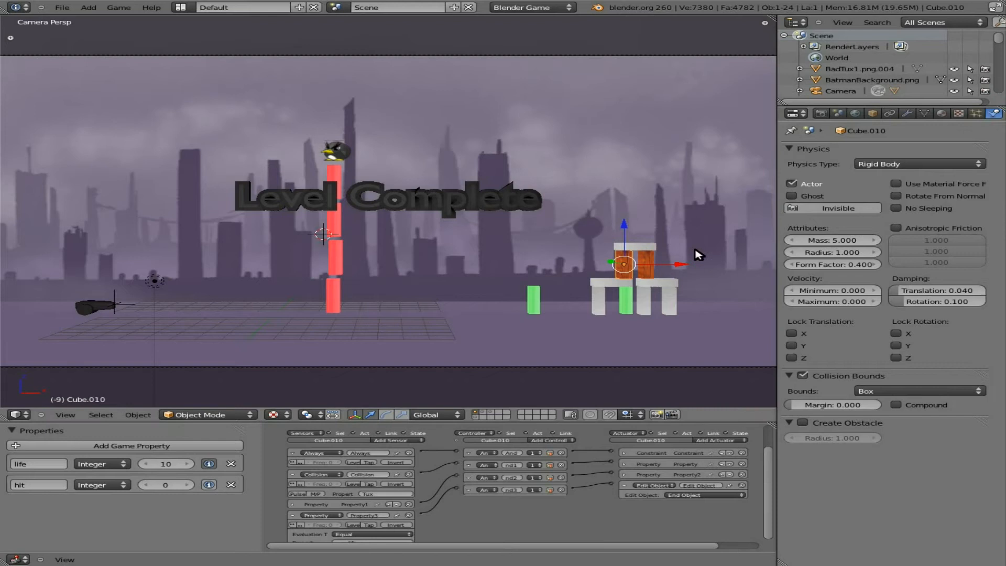
right_click(655, 263)
left_click(838, 240)
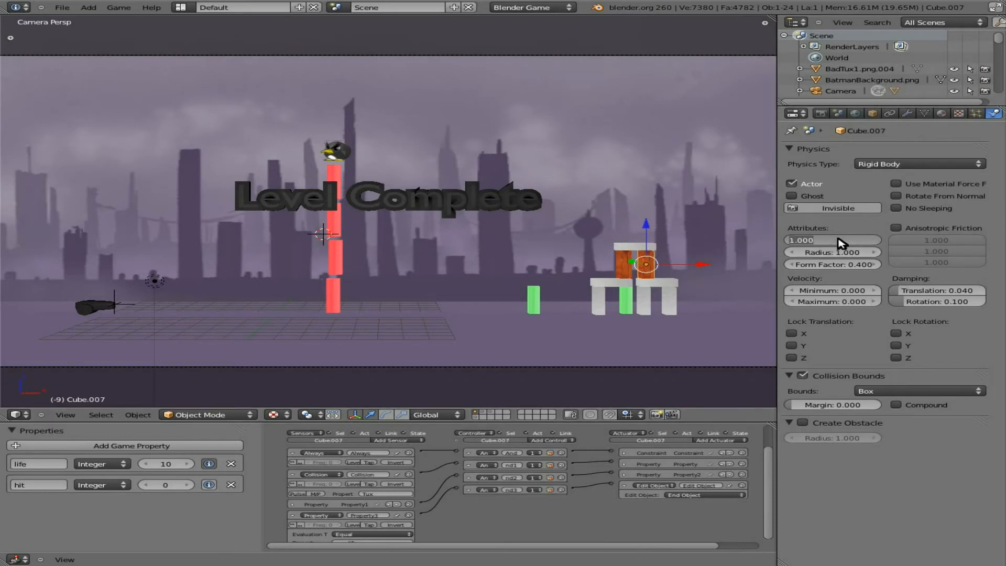
type("5")
key("Return")
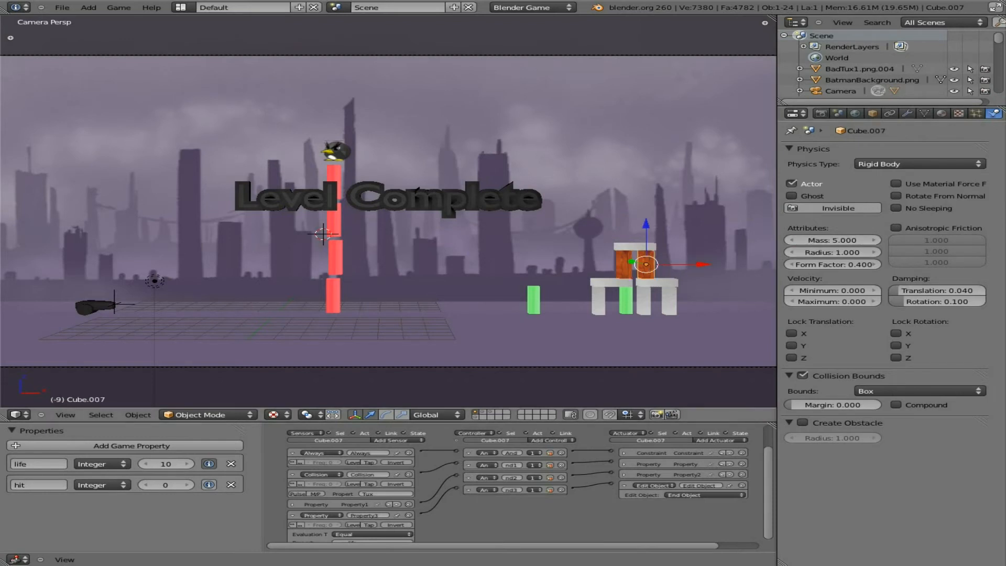
Test-run the level, then with the Player selected run it again, firing Batman penguins at varied cannon angles
key("p")
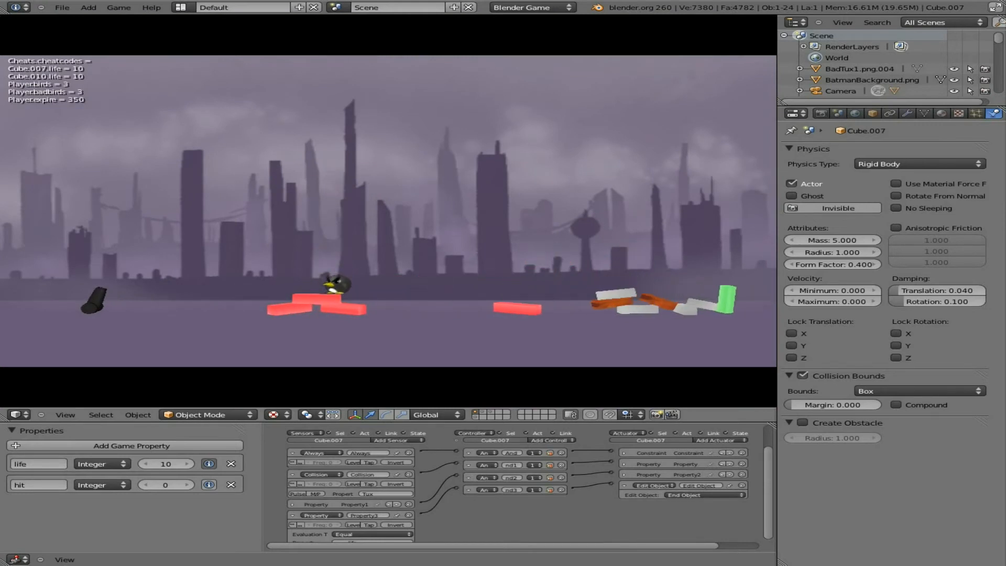
key("Escape")
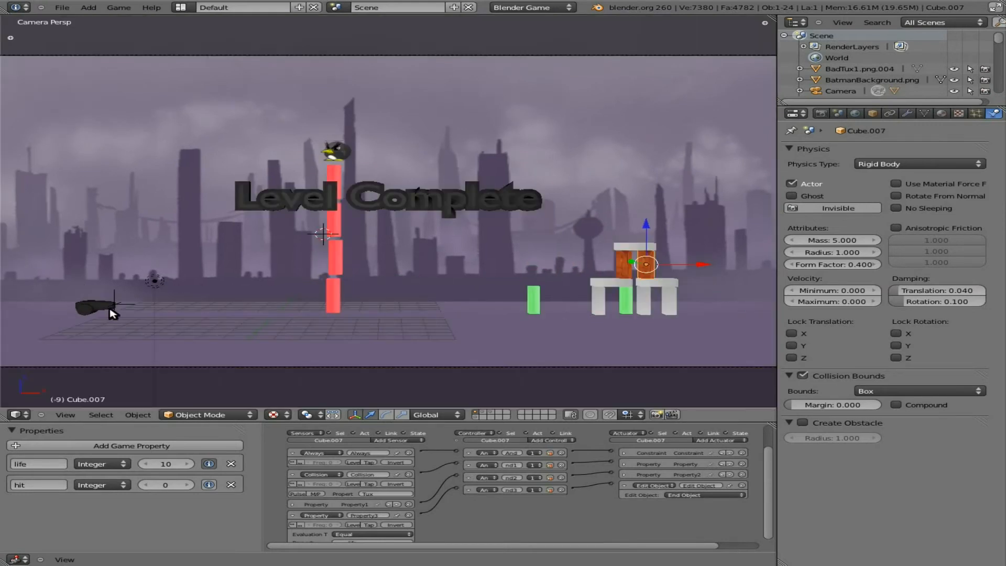
right_click(131, 307)
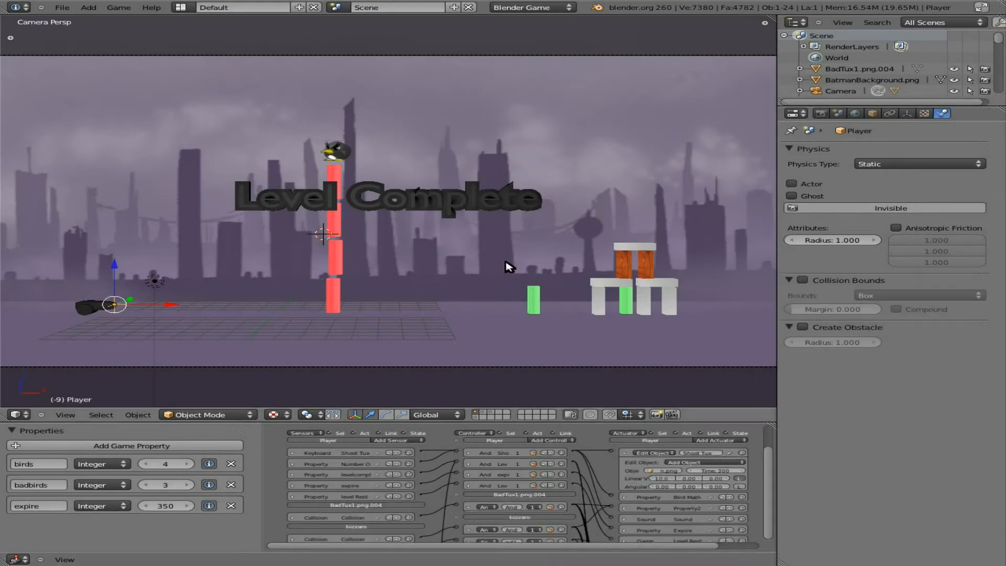
key("p")
key("space")
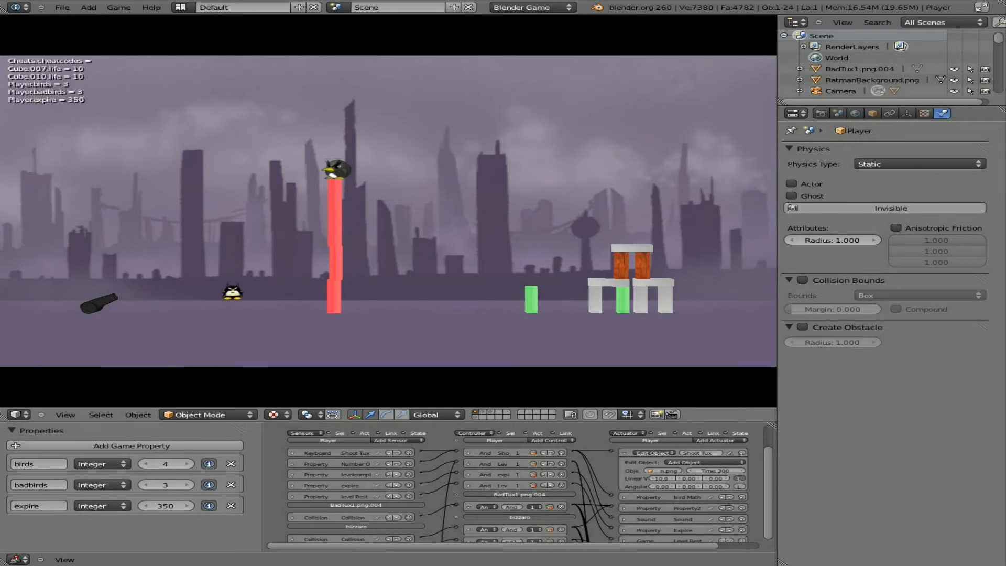
key("Up")
key("space")
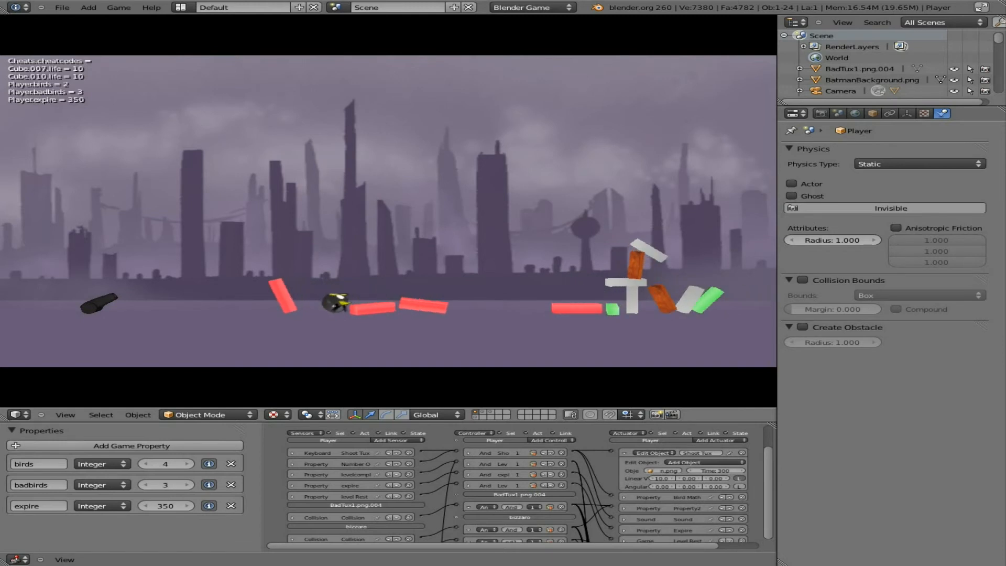
key("Down")
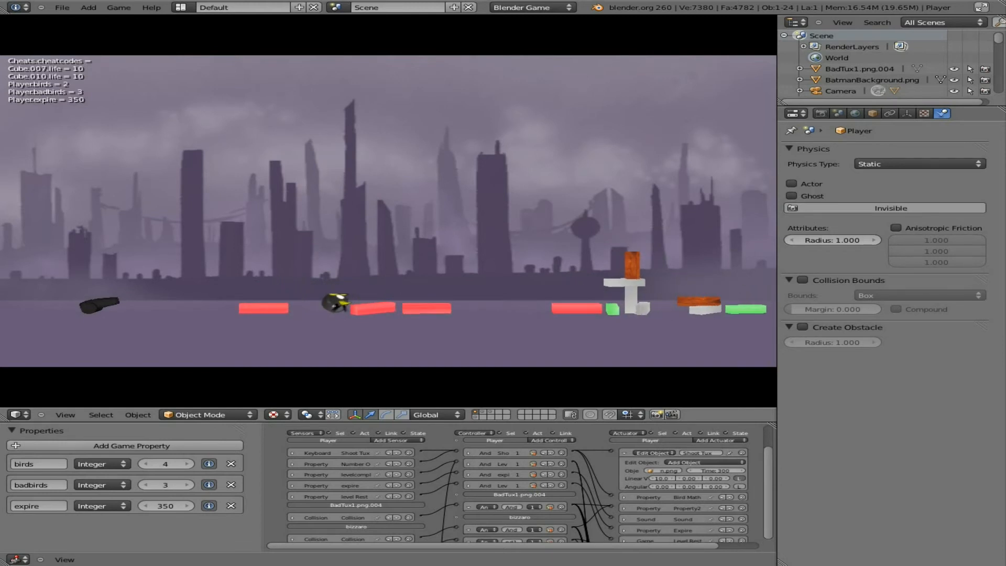
key("Up")
key("space")
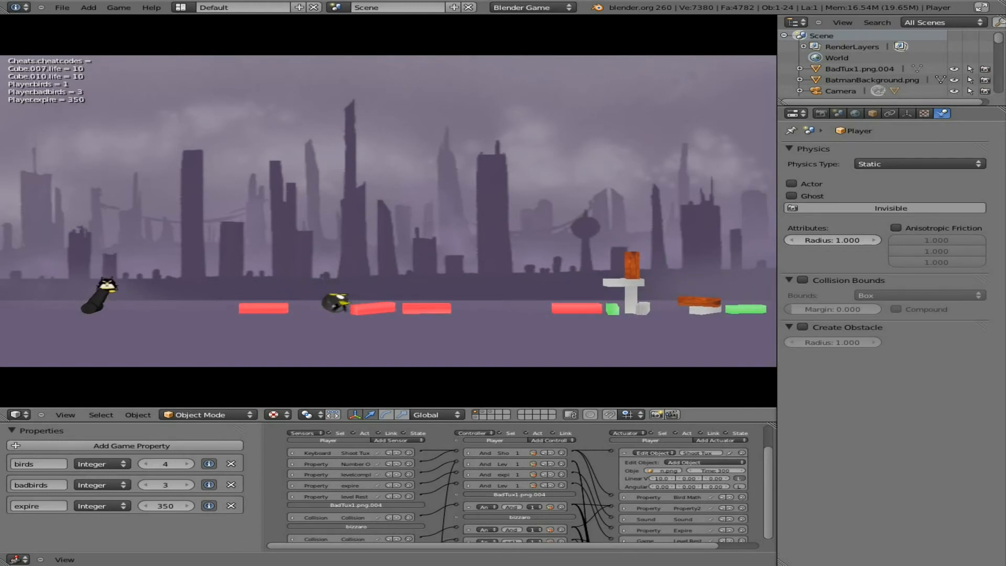
key("space")
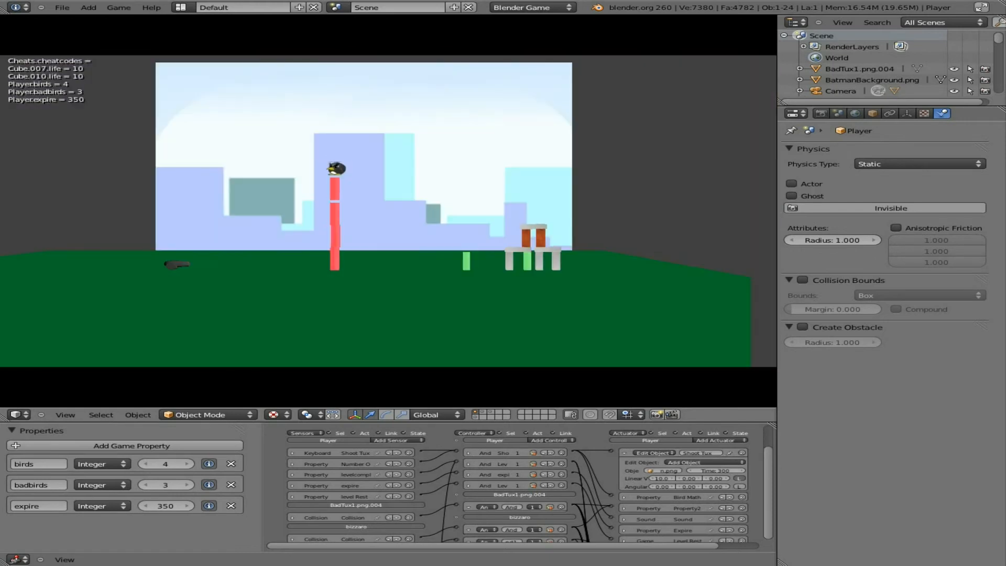
key("Escape")
Play two more short test runs, firing Batman penguins at the blocks and ending each run
key("p")
key("space")
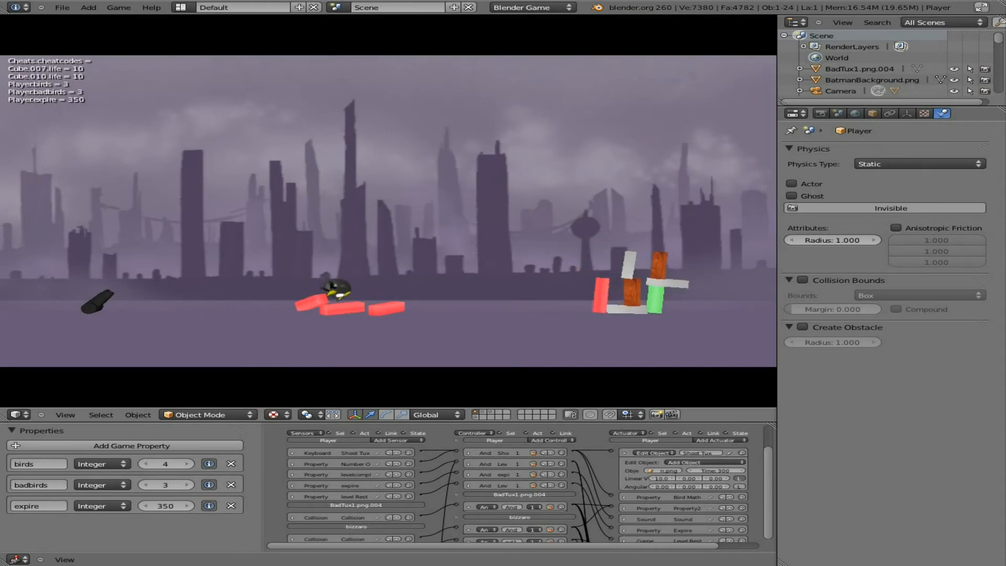
key("Escape")
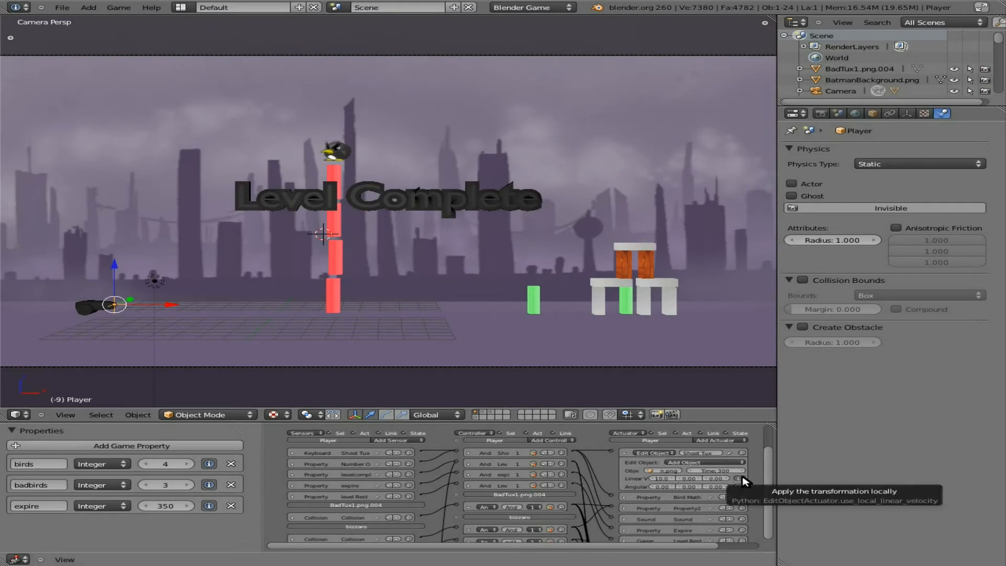
key("p")
key("space")
key("space")
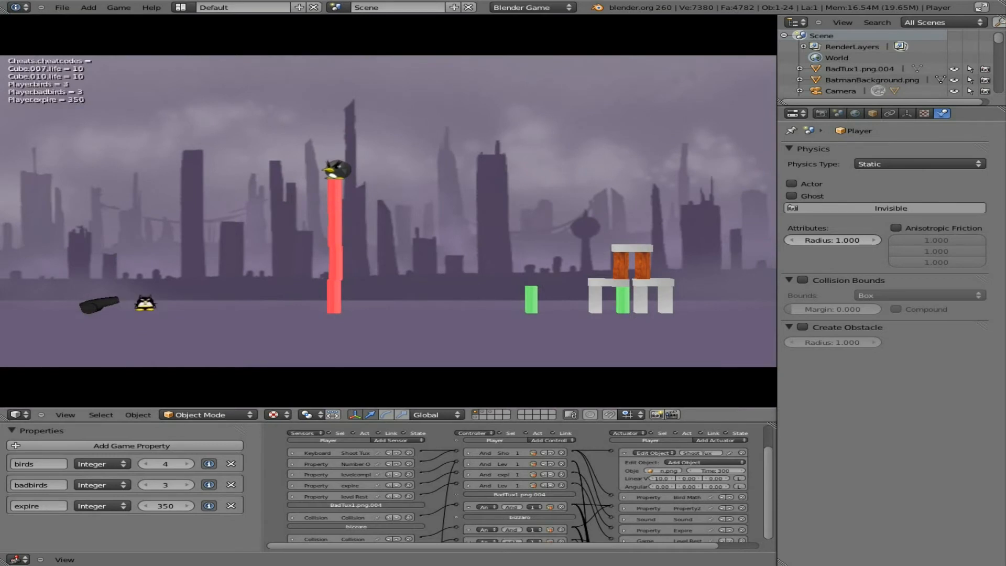
key("Escape")
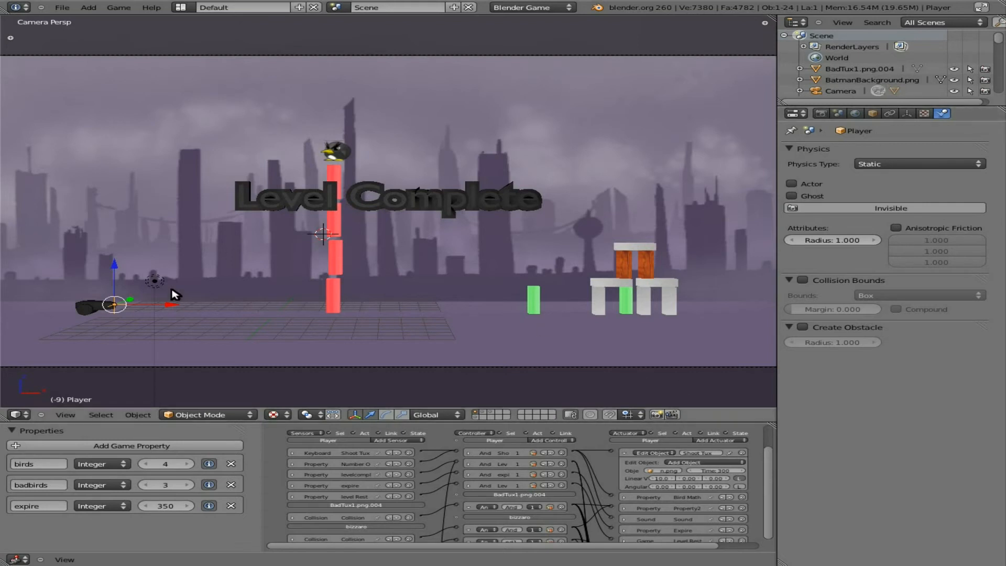
Inspect the physics settings and logic of the Batman penguin on the second layer, and return to the level's layer
left_click(488, 414)
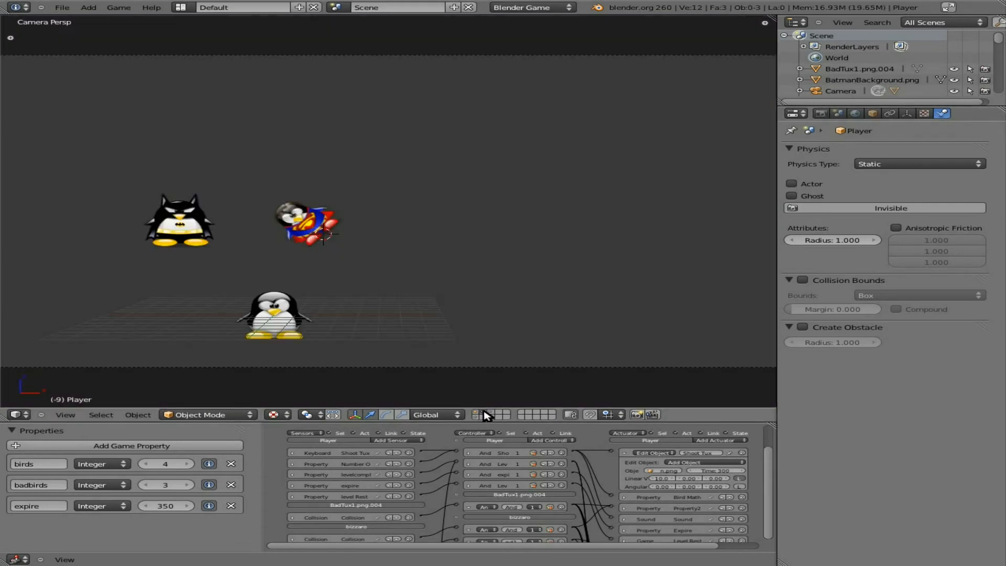
left_click(178, 224)
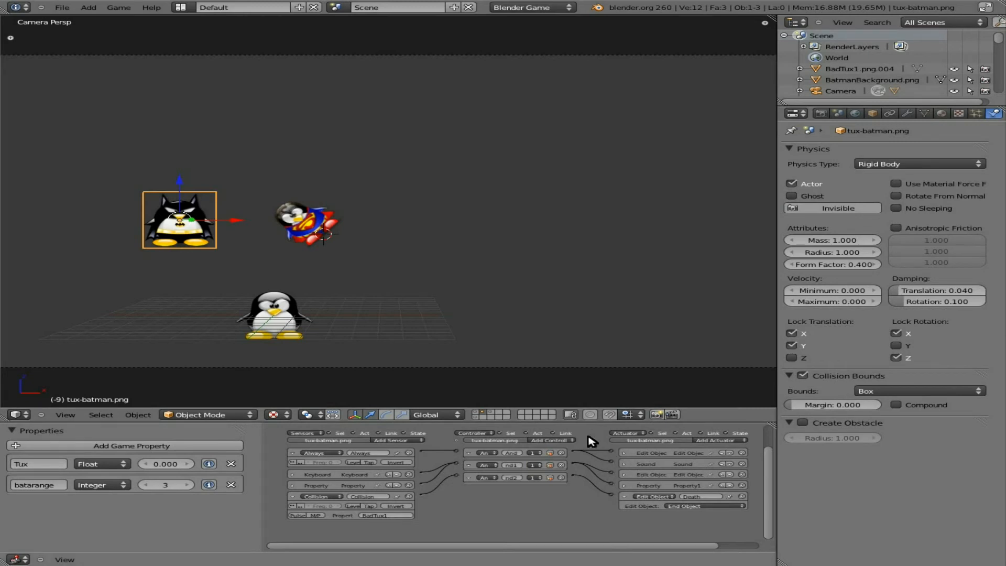
left_click(478, 414)
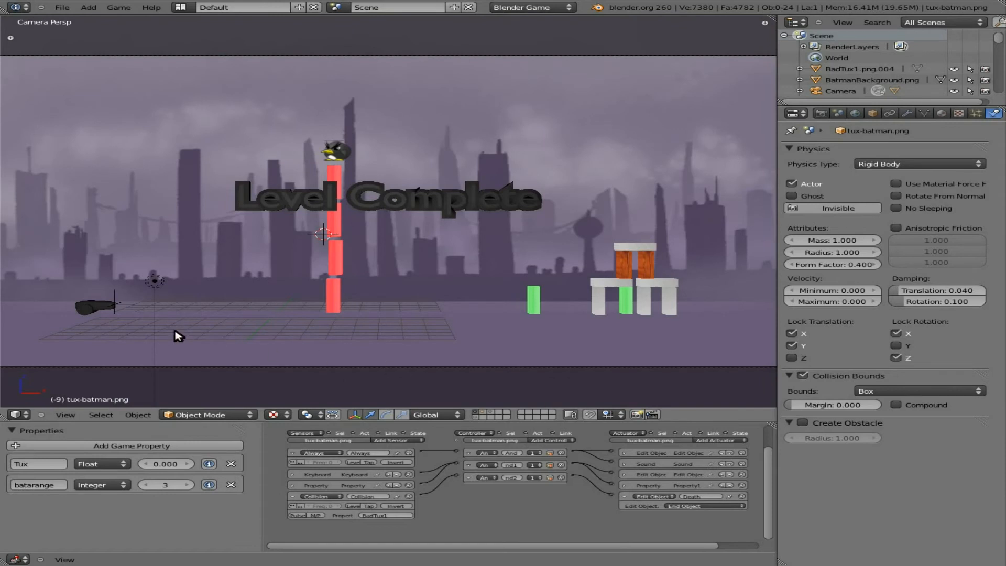
Set the linear X velocity in the Player's shooting actuator to 5, and test-run shots at the level
right_click(128, 310)
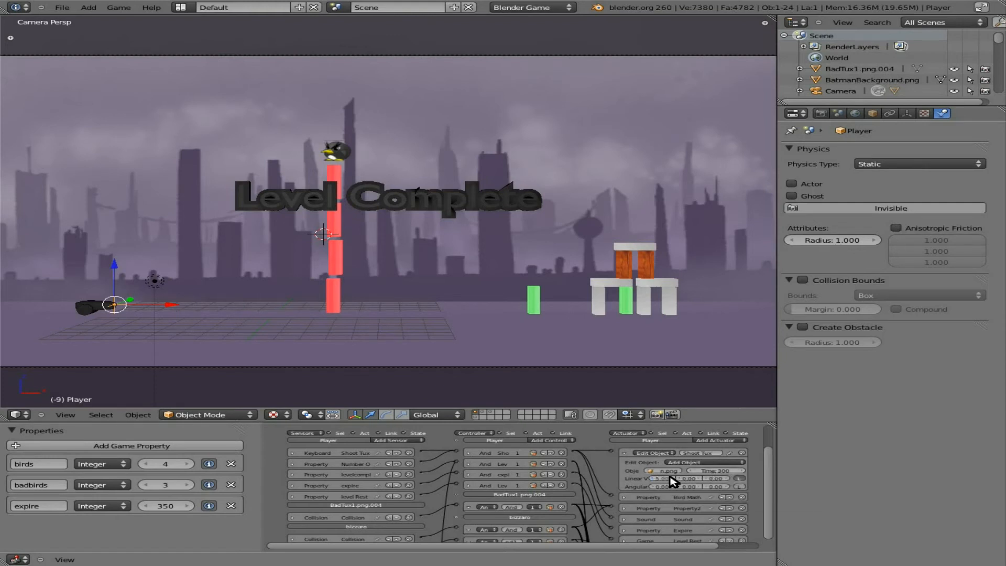
key("p")
key("space")
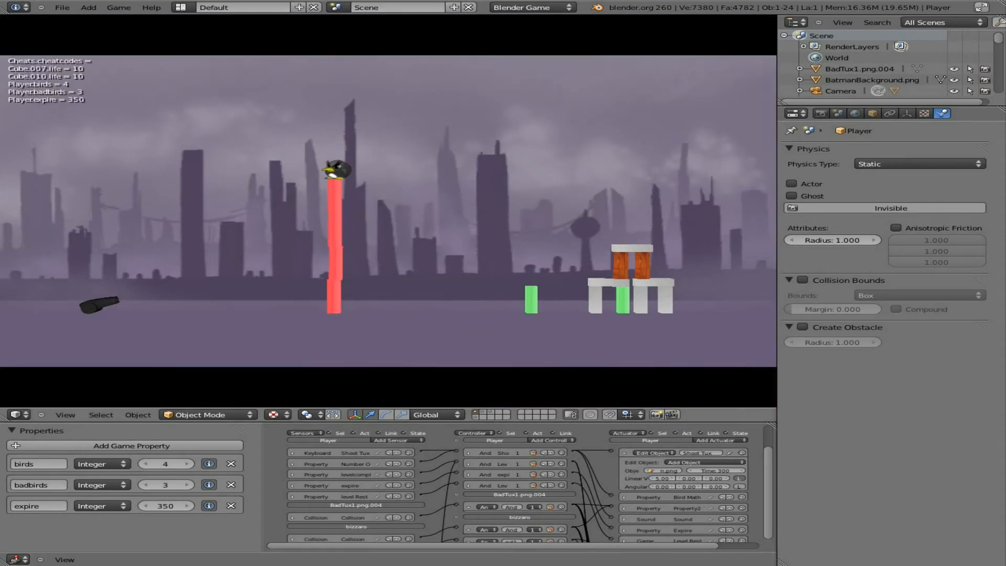
key("space")
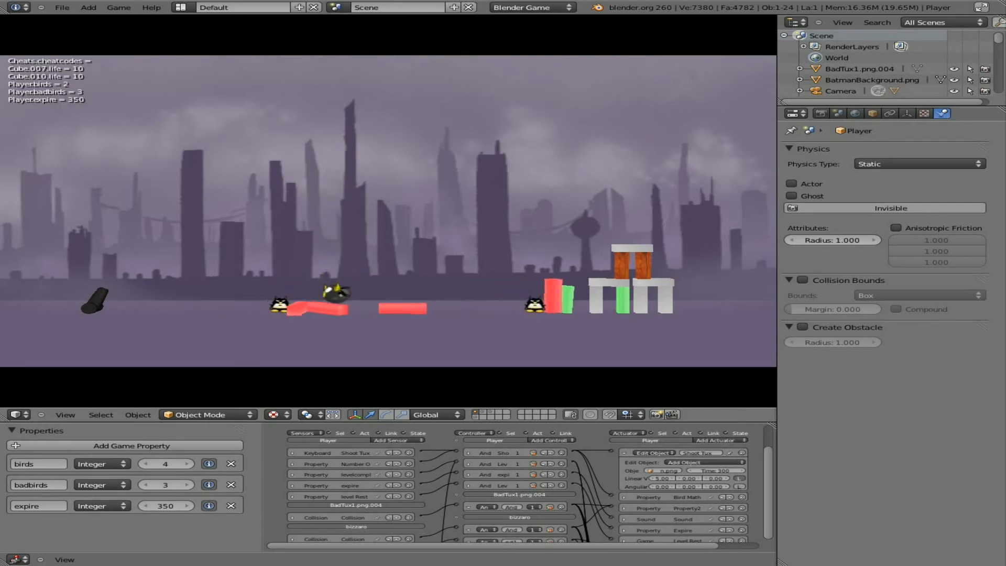
key("Escape")
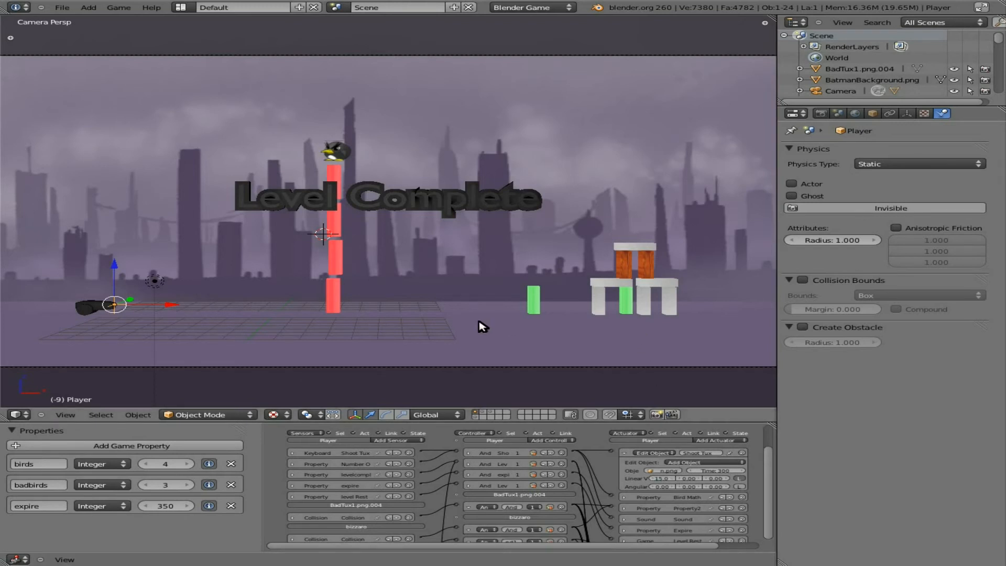
Set the linear X velocity in the Player's shooting actuator to 15, and test-run two shots with the cannon raised
key("p")
key("Up")
key("space")
key("space")
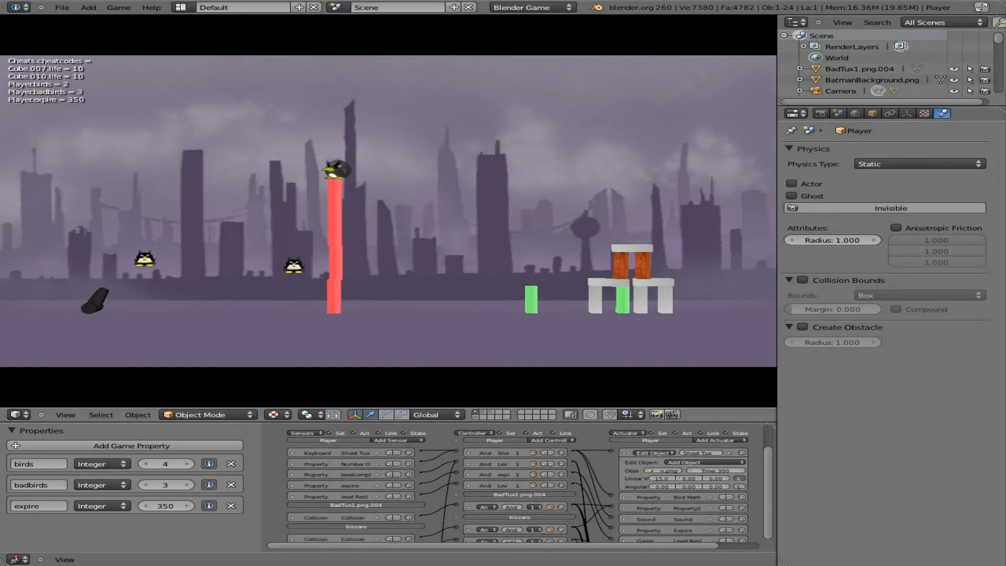
key("Down")
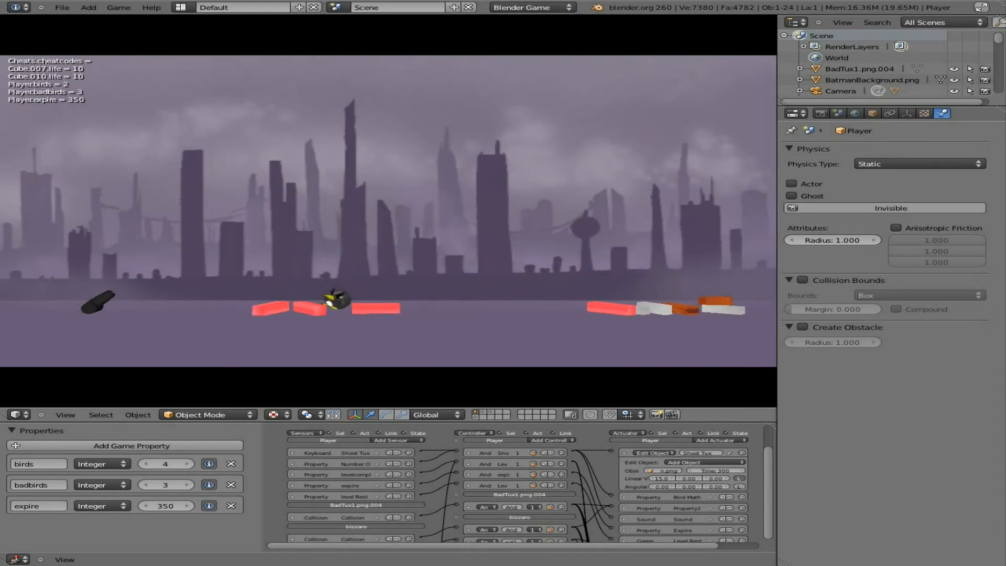
key("Escape")
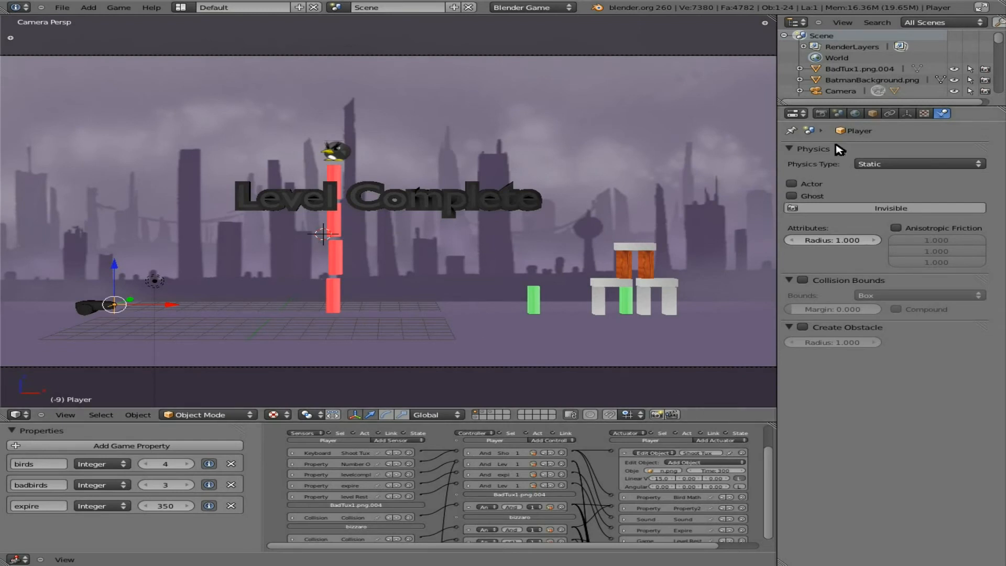
Show the penguin layer and set the object added by the Player's shooting actuator to Tux1.png
left_click(475, 415)
left_click(483, 414)
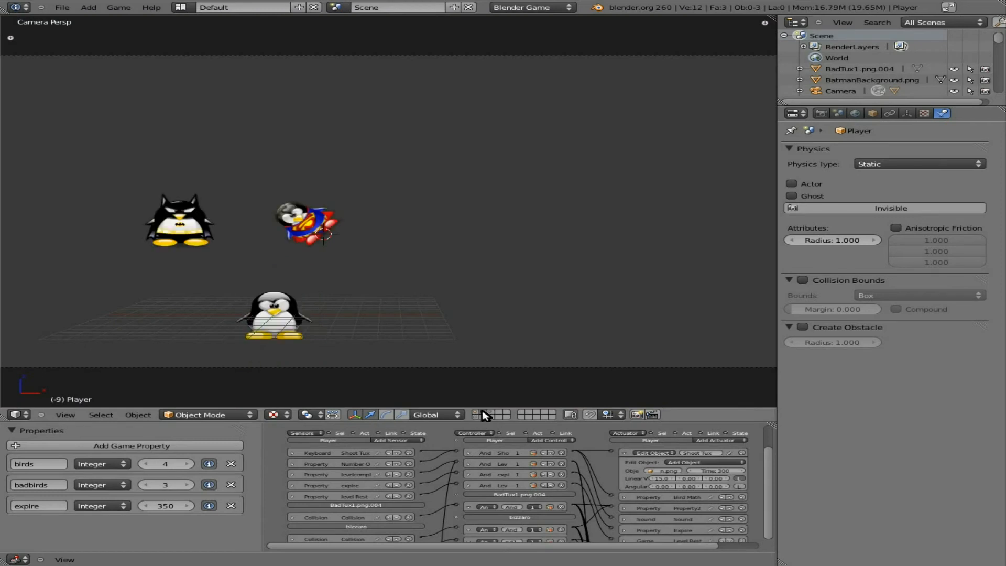
left_click(672, 470)
scroll(675, 493, "down", 10)
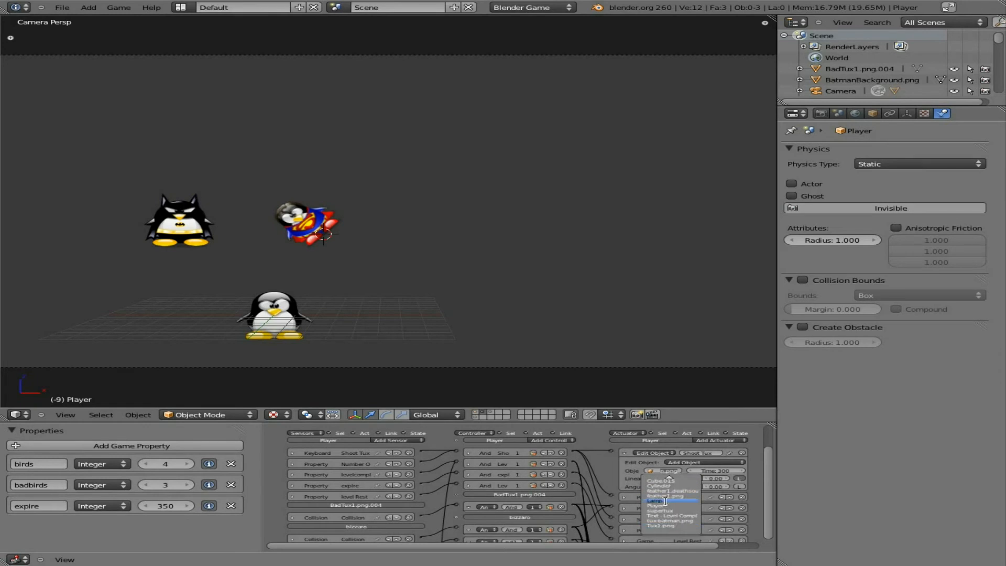
left_click(681, 525)
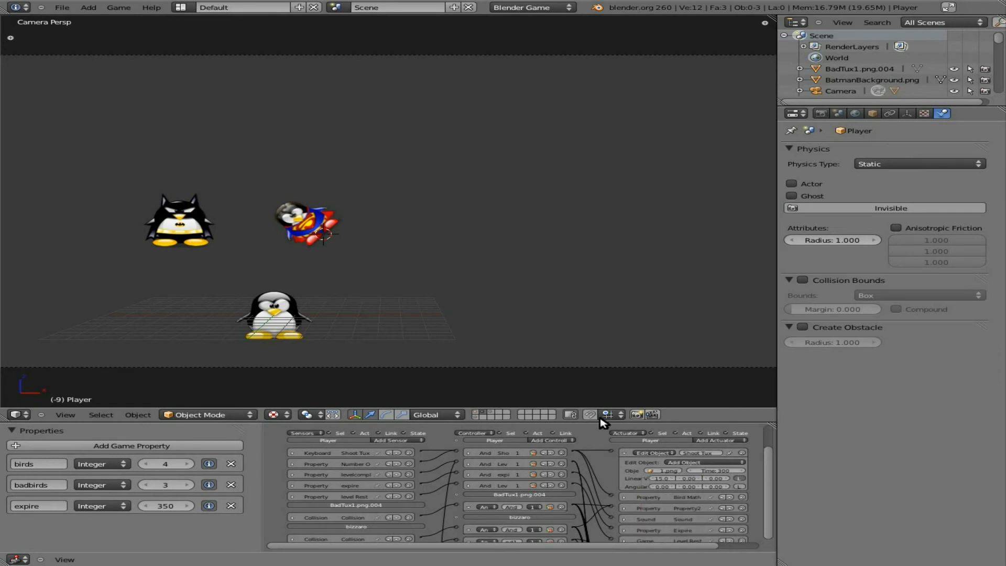
Return to the level's layer and test-run a shot with the Tux1.png penguin
left_click(476, 412)
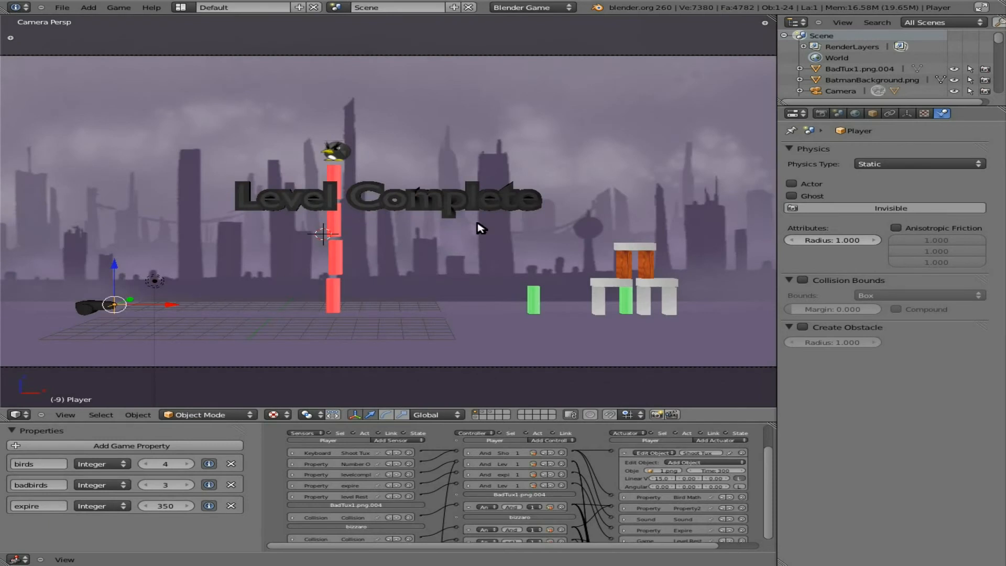
key("p")
key("space")
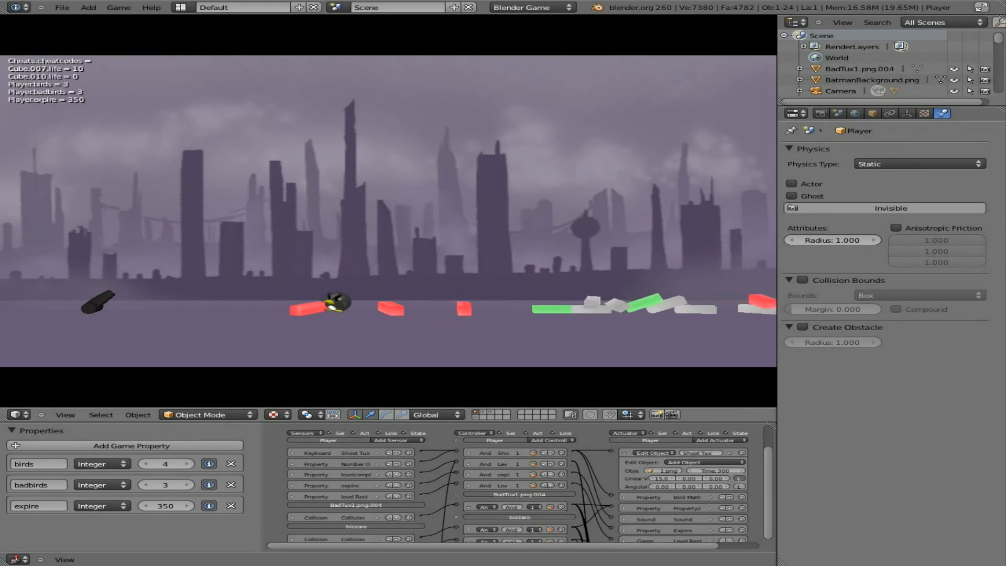
key("Escape")
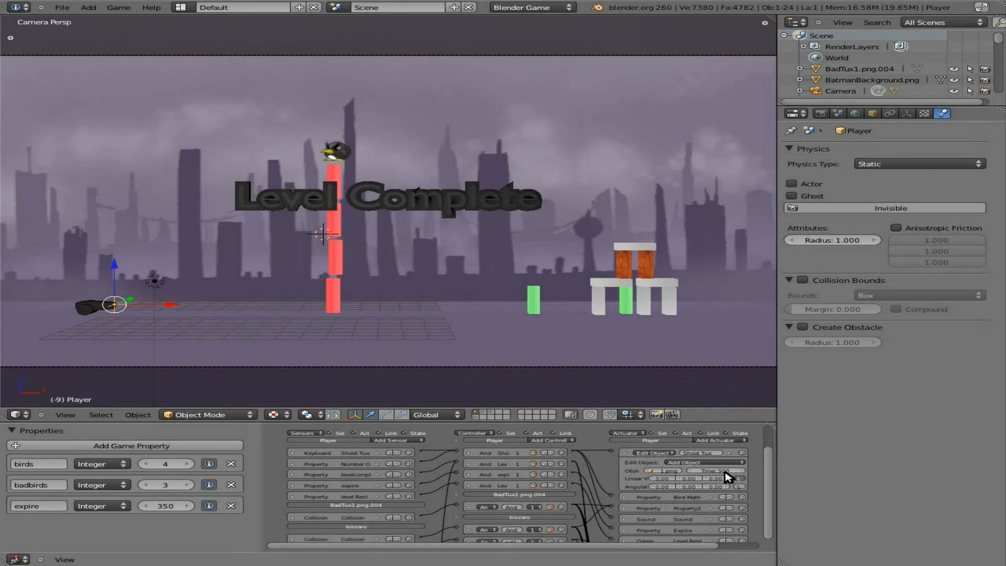
Delete the Track To actuator from the Tux1.png penguin on the penguin layer, and test-run a shot at the level
left_click(482, 413)
left_click(474, 413)
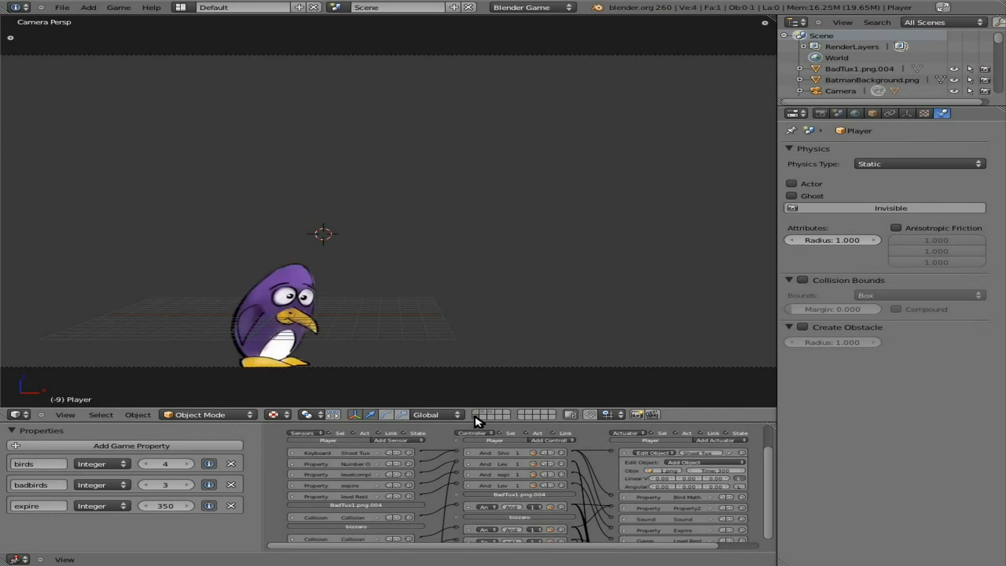
left_click(494, 413)
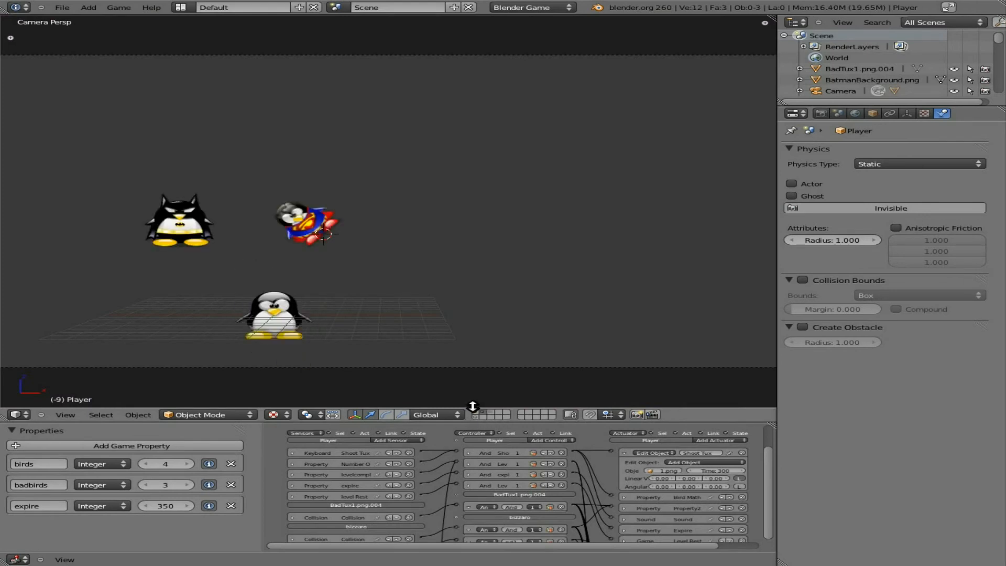
right_click(259, 303)
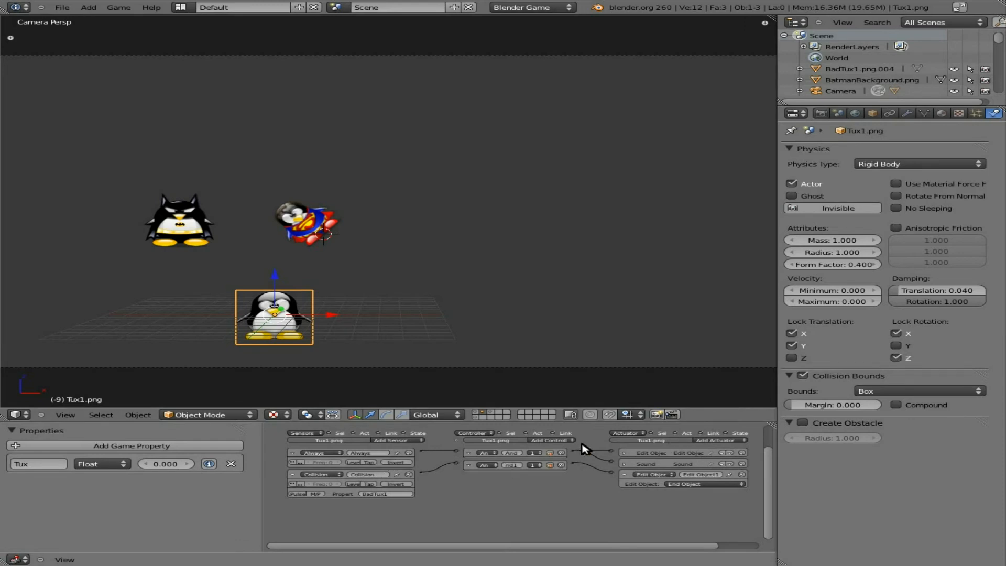
left_click(624, 453)
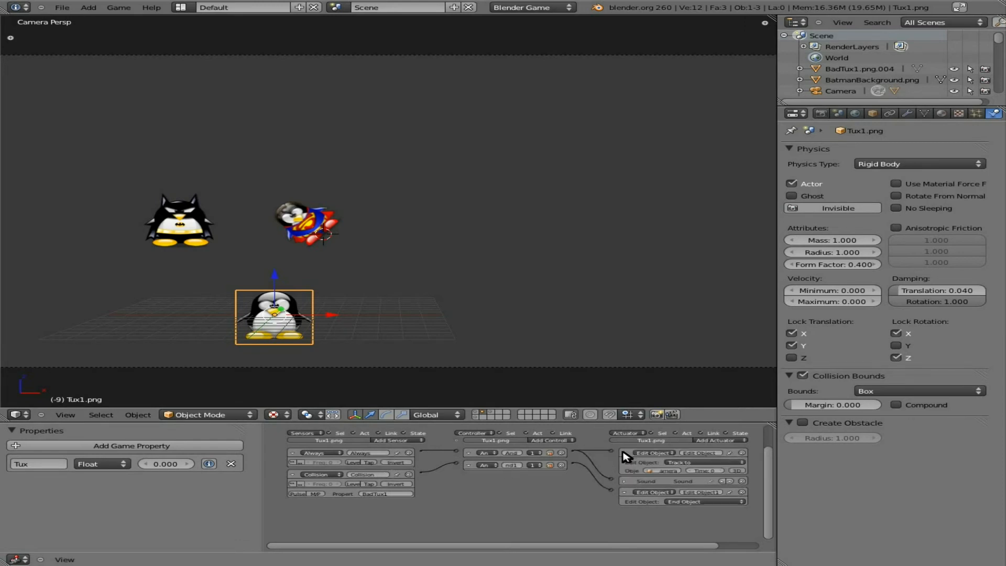
left_click(622, 452)
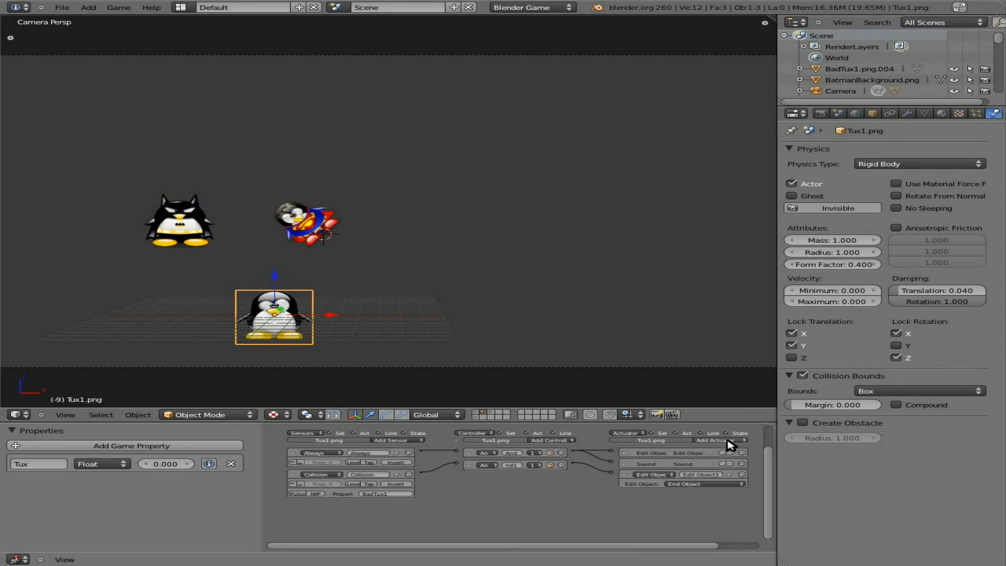
left_click(741, 453)
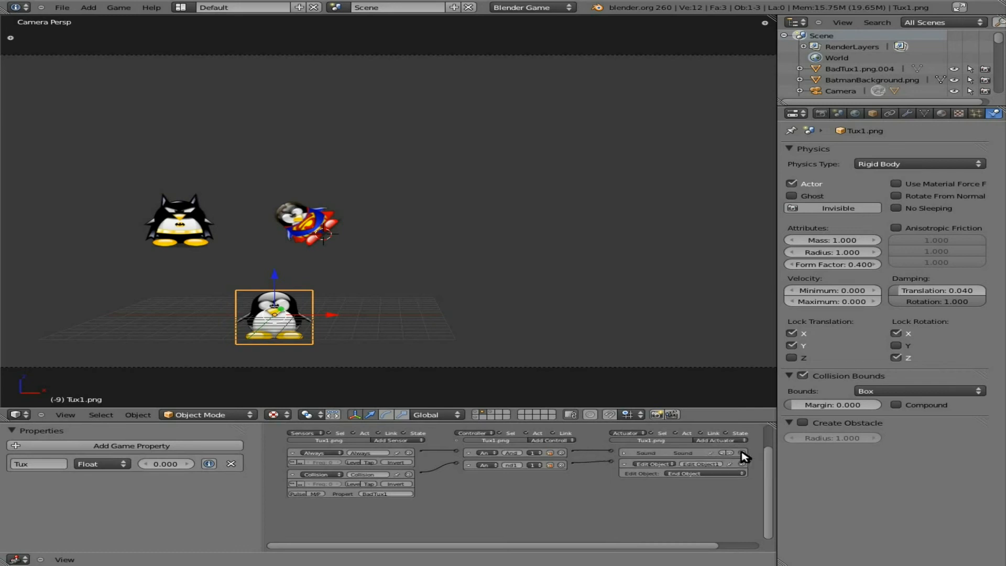
key("p")
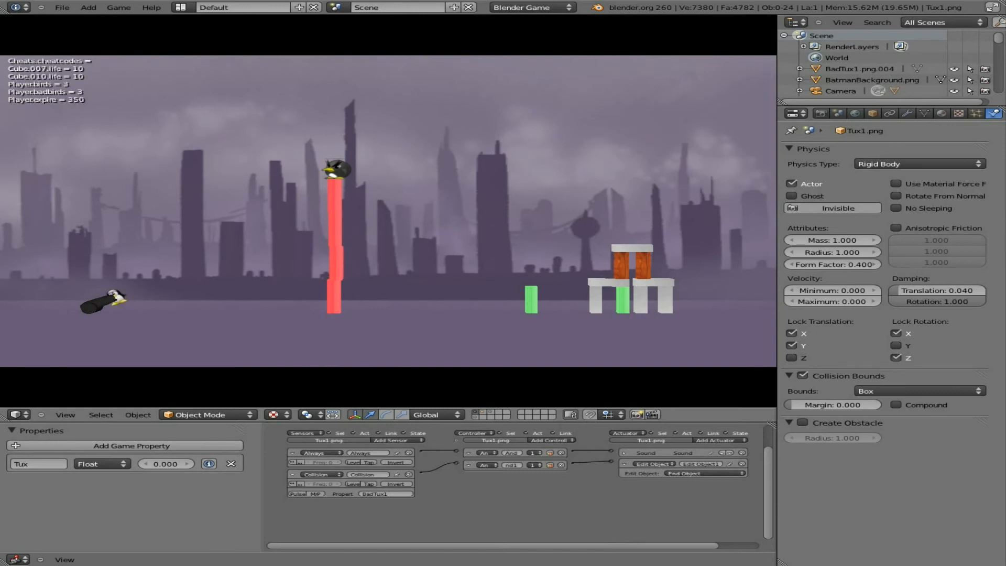
key("space")
key("Escape")
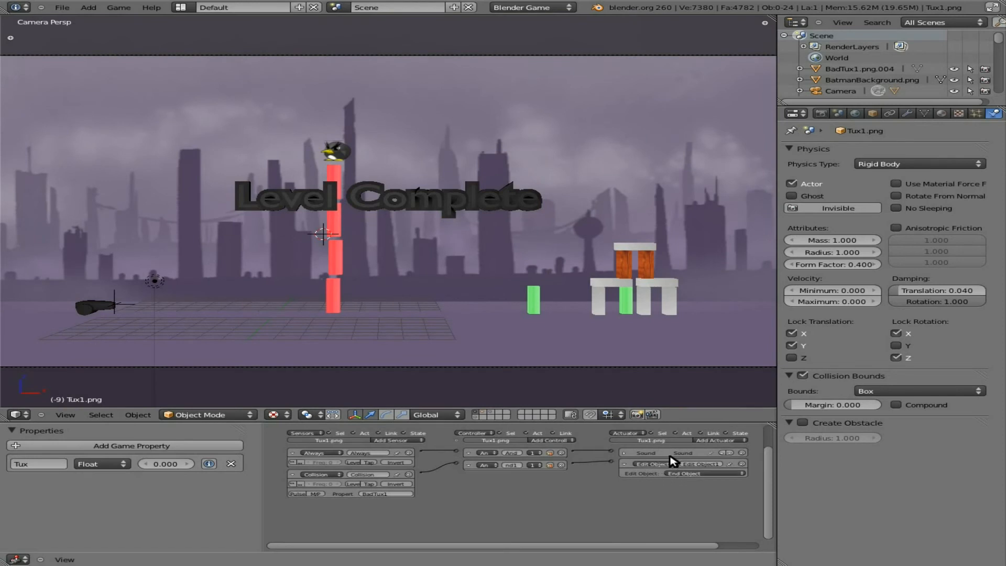
Add a Motion actuator to Tux1.png and move it above the End Object actuator
left_click(713, 440)
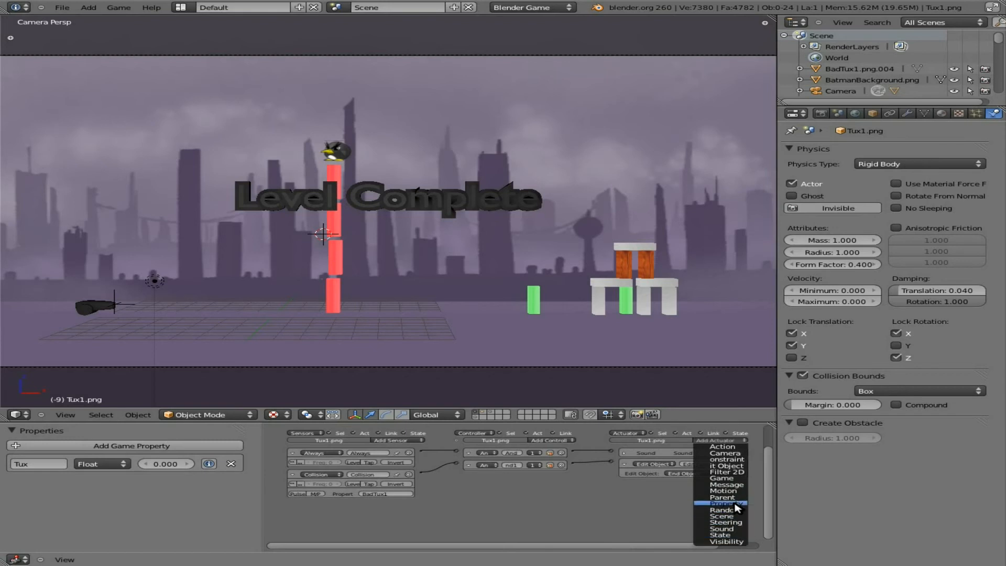
left_click(736, 490)
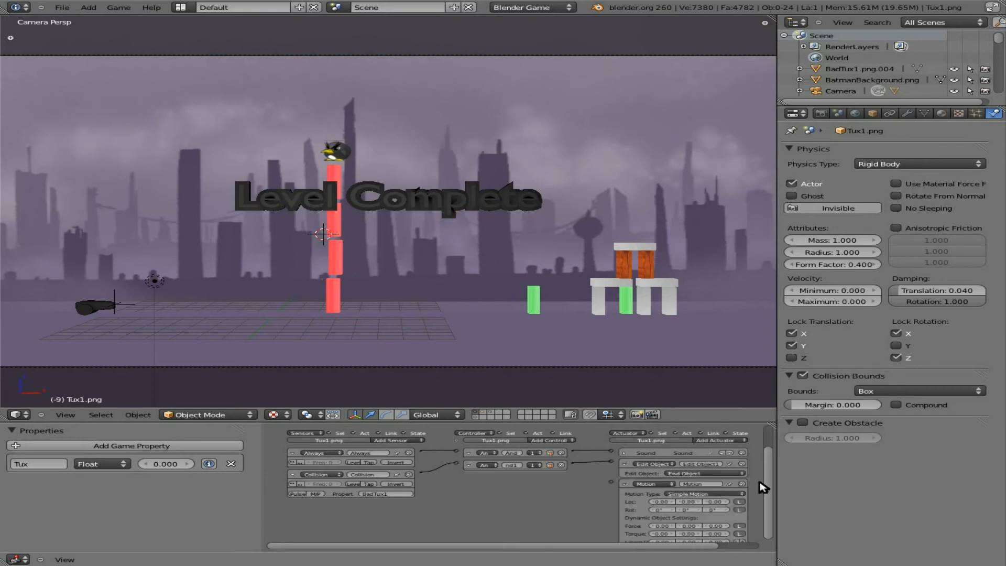
left_click(625, 483)
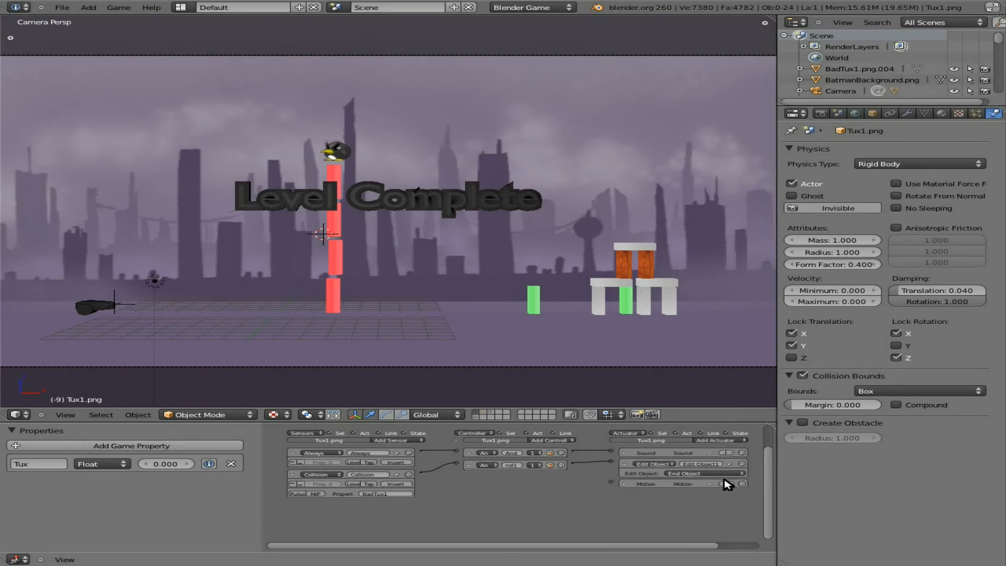
left_click(725, 483)
Set the X location in Tux1.png's Motion actuator to 15, and briefly test-run the level
left_click(624, 464)
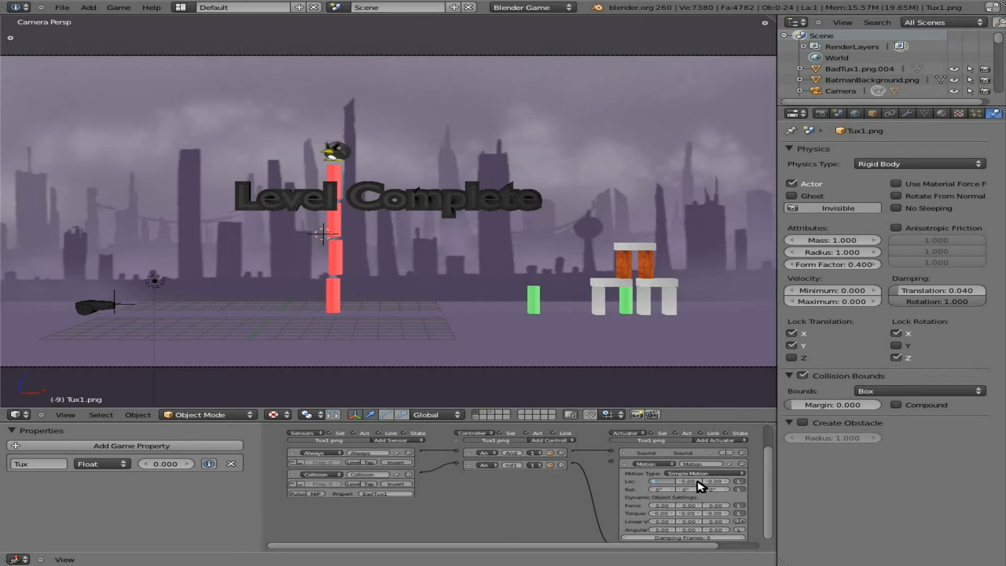
type("15")
key("Return")
key("p")
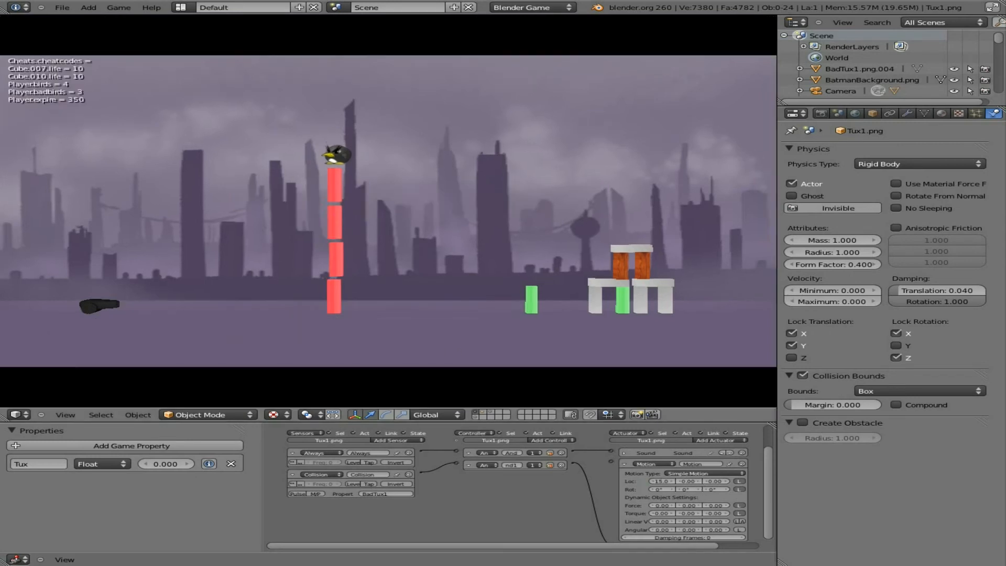
key("Escape")
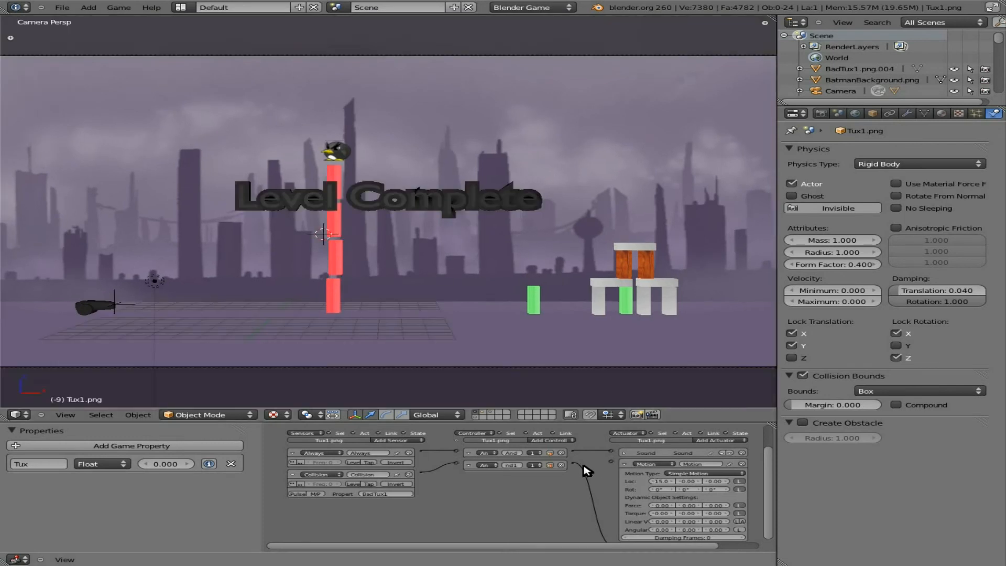
Link the Always sensor's And controller to the Motion actuator, and test-run shots at the level
left_click_drag(572, 451, 611, 461)
key("p")
key("space")
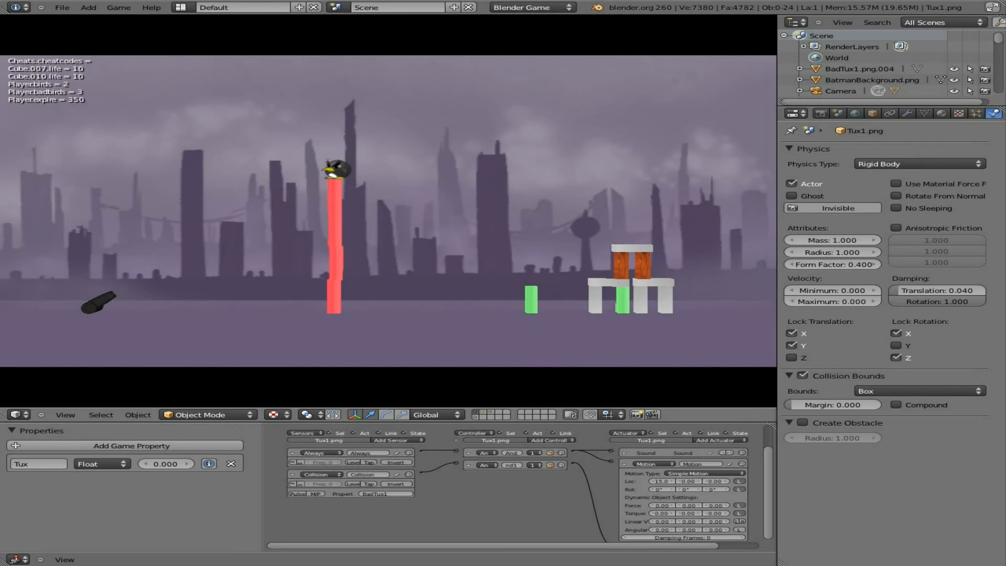
key("Escape")
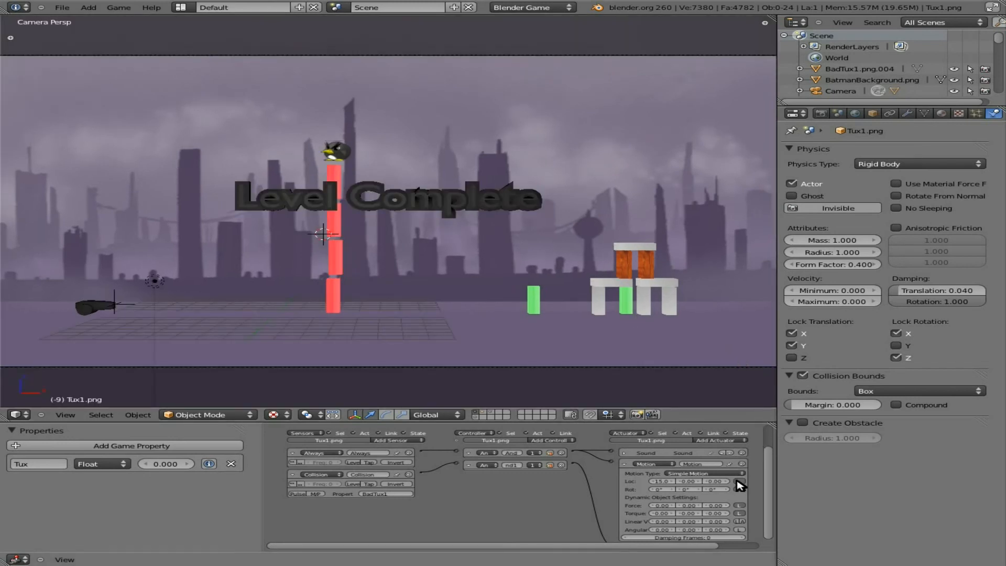
Test-run another shot, set the Motion actuator's X location to 1, and test-run the level again
key("p")
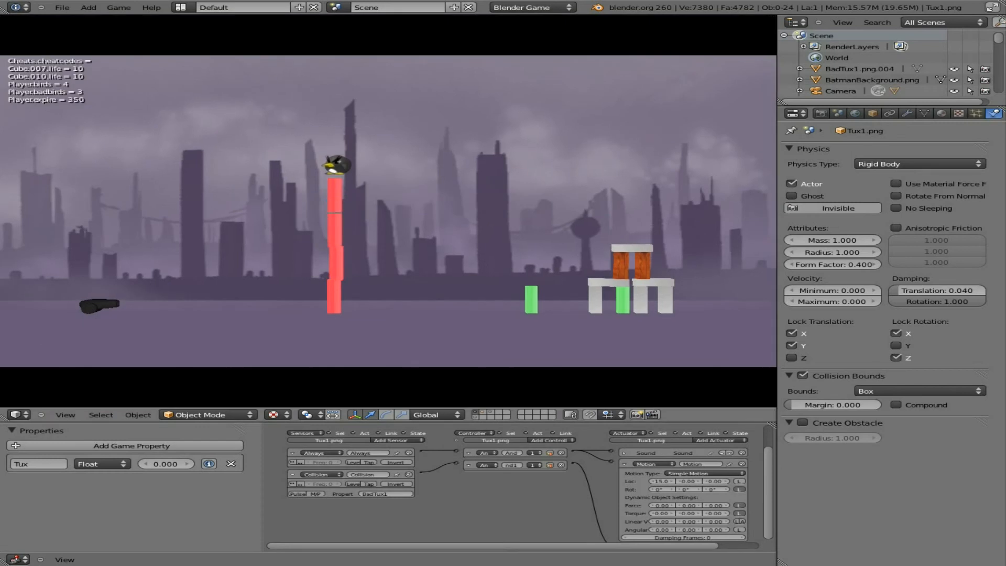
key("space")
key("Escape")
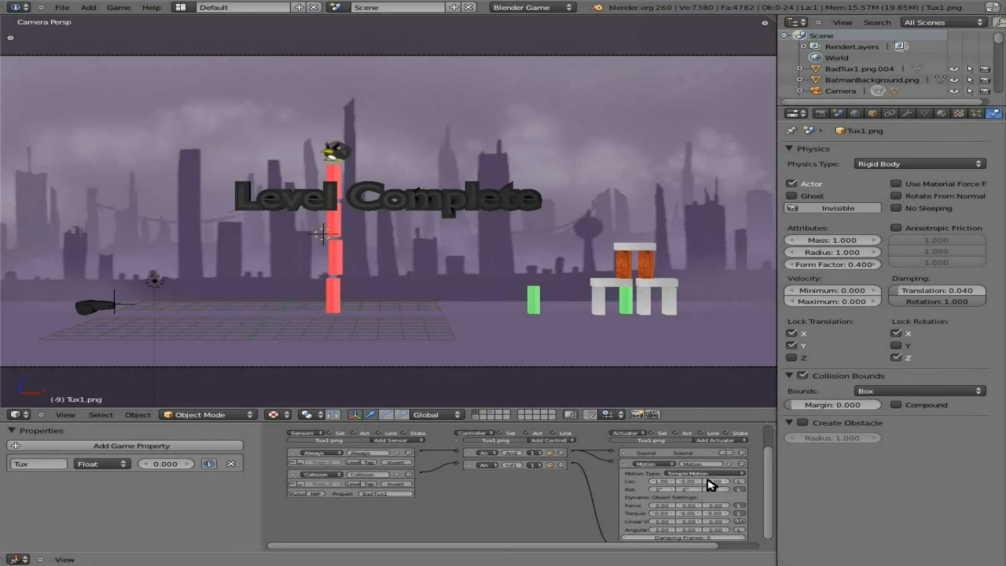
key("p")
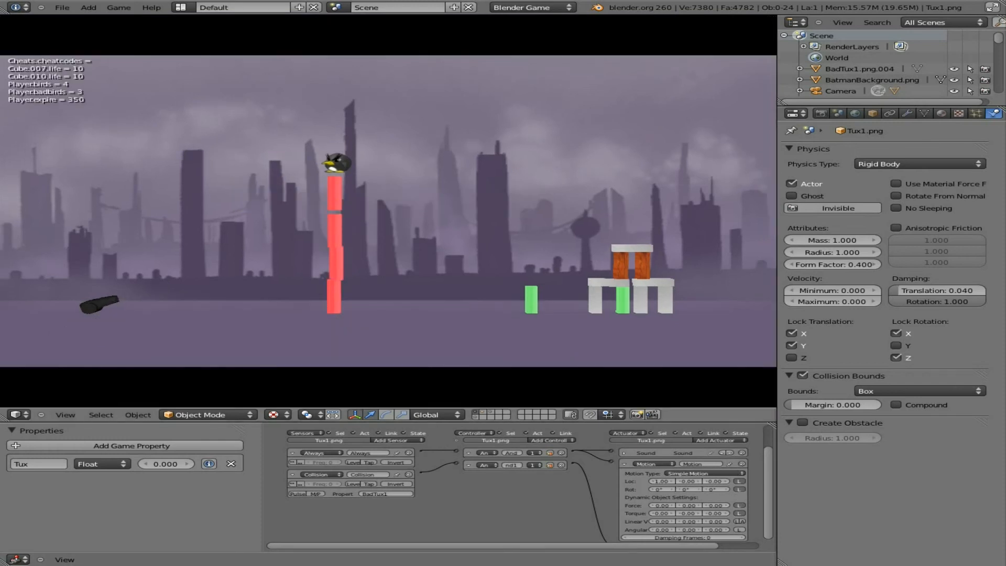
key("space")
key("Escape")
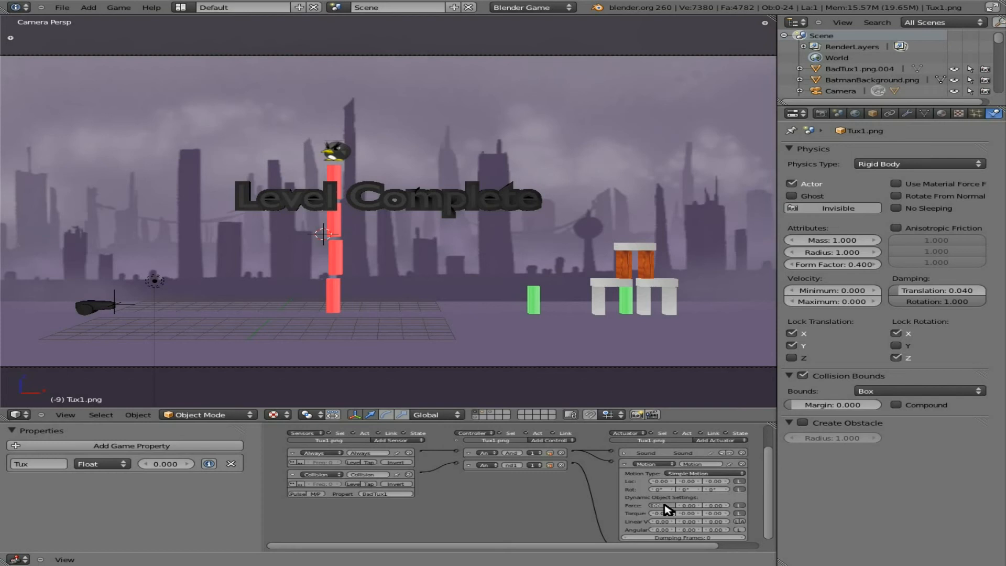
Set the X force in Tux1.png's Motion actuator to 1, and test-run a shot
type("1")
key("Return")
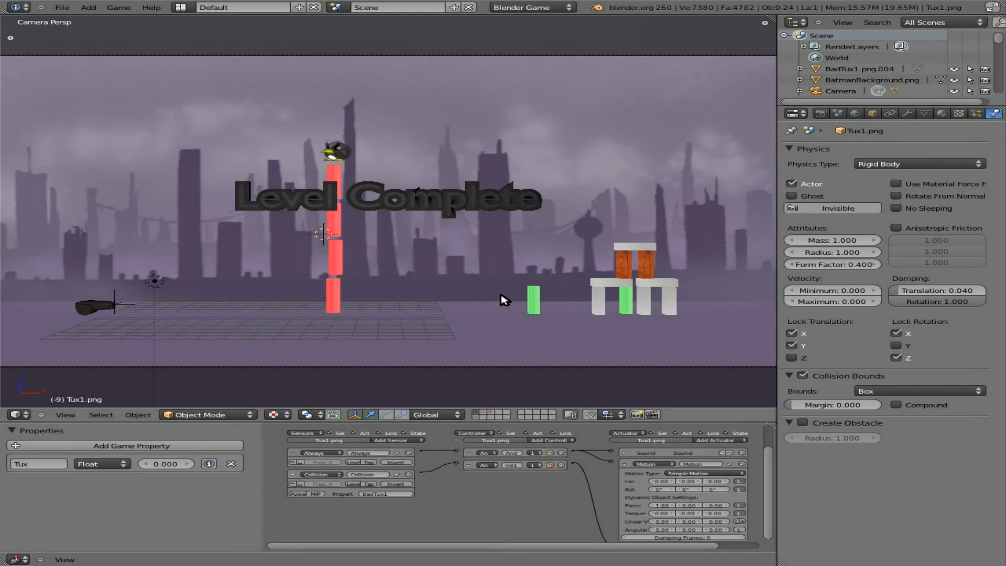
key("p")
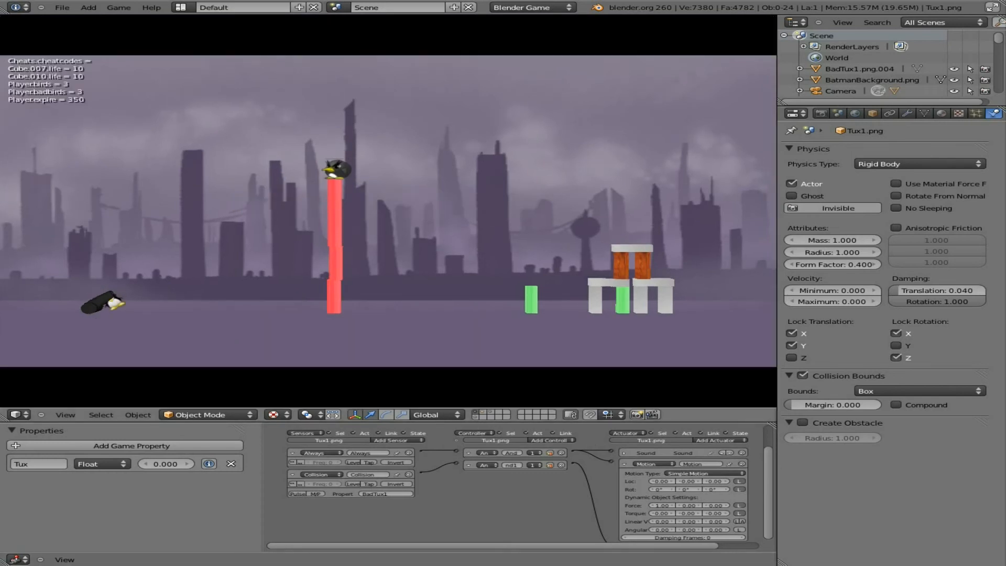
key("Escape")
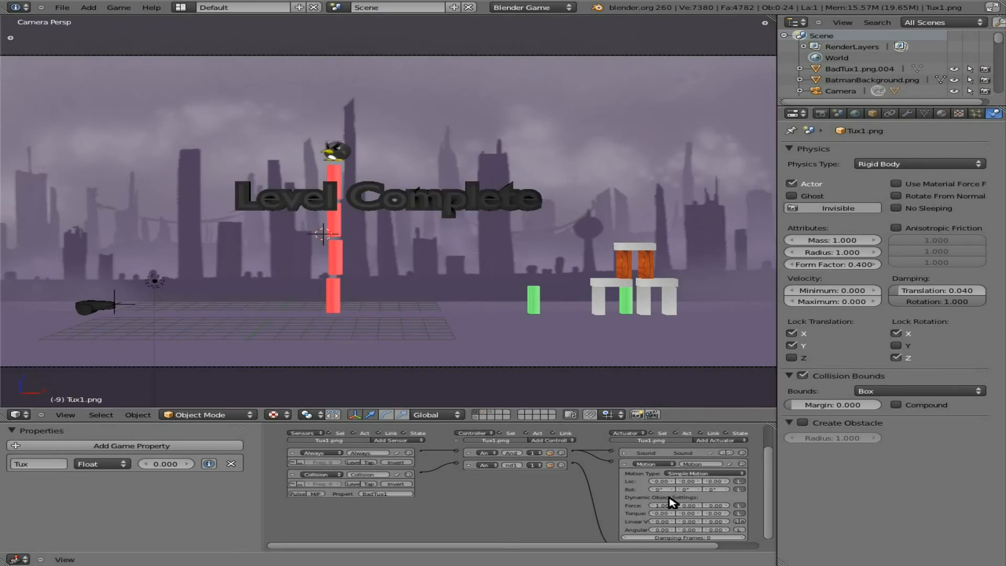
Set the Motion actuator's X force to 15, and test-run a shot with the cannon raised
left_click_drag(662, 505, 655, 505)
type("15")
key("Return")
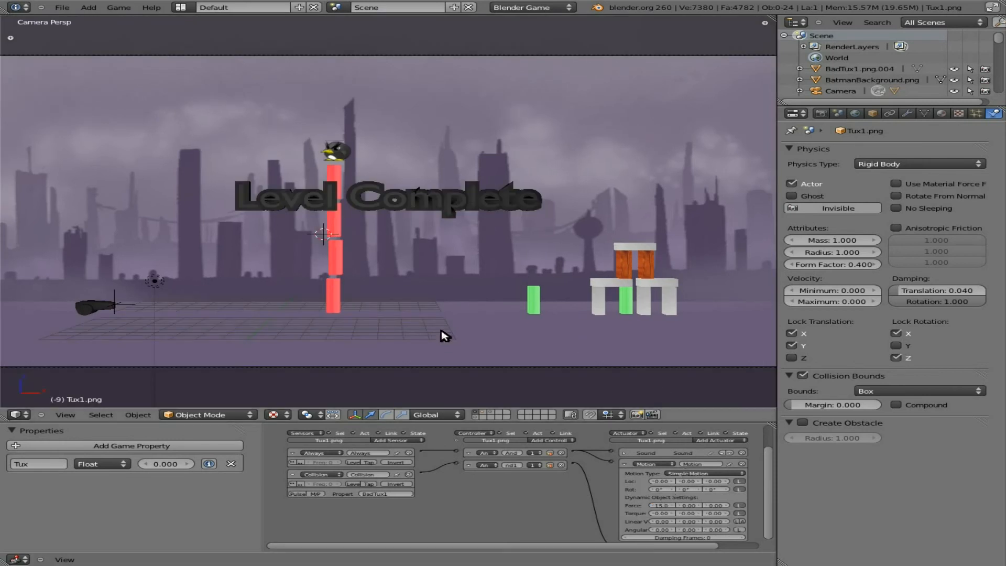
key("p")
key("Up")
key("space")
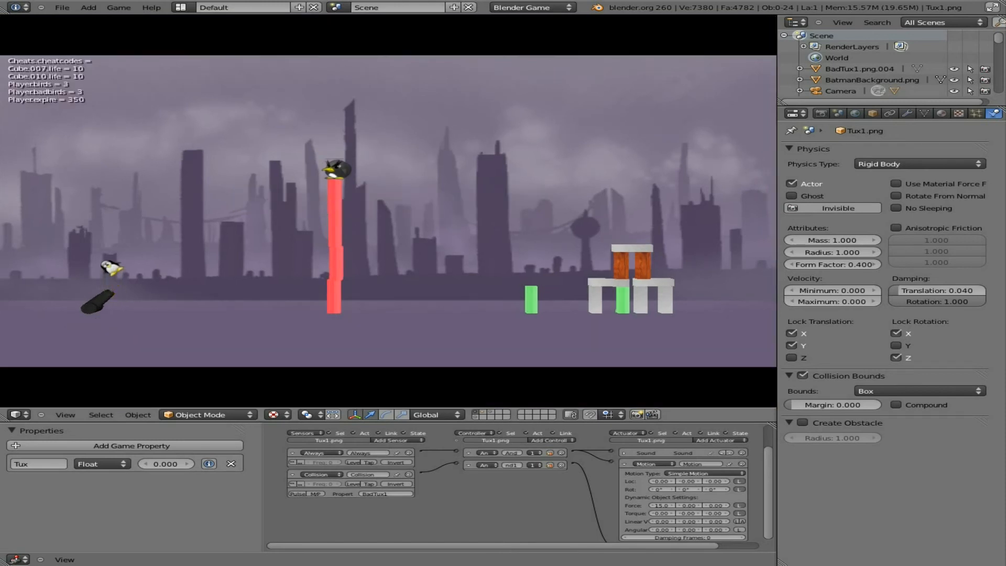
key("Escape")
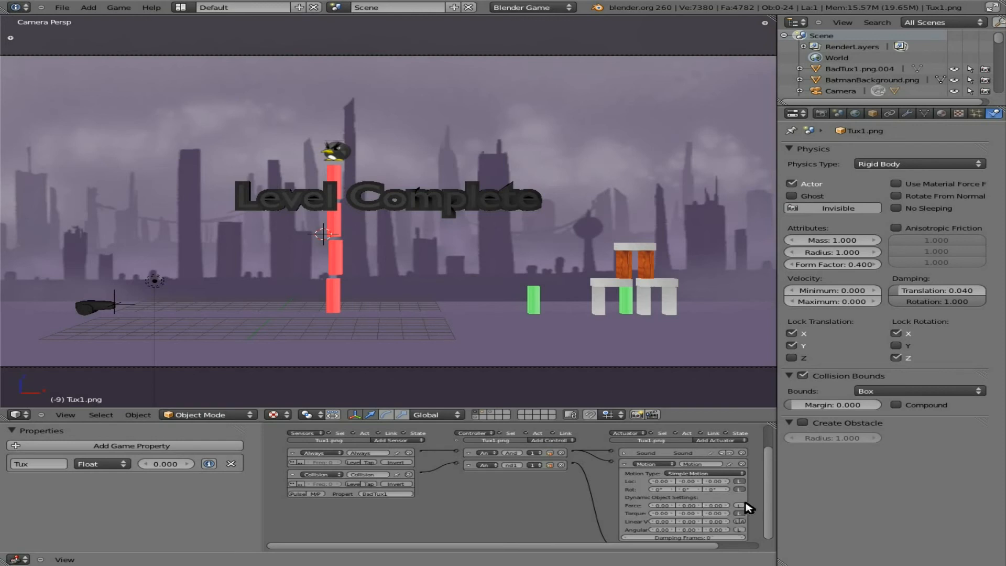
Enter 15 again as the Motion actuator's X force, and test-run one more shot
left_click(664, 505)
key("Return")
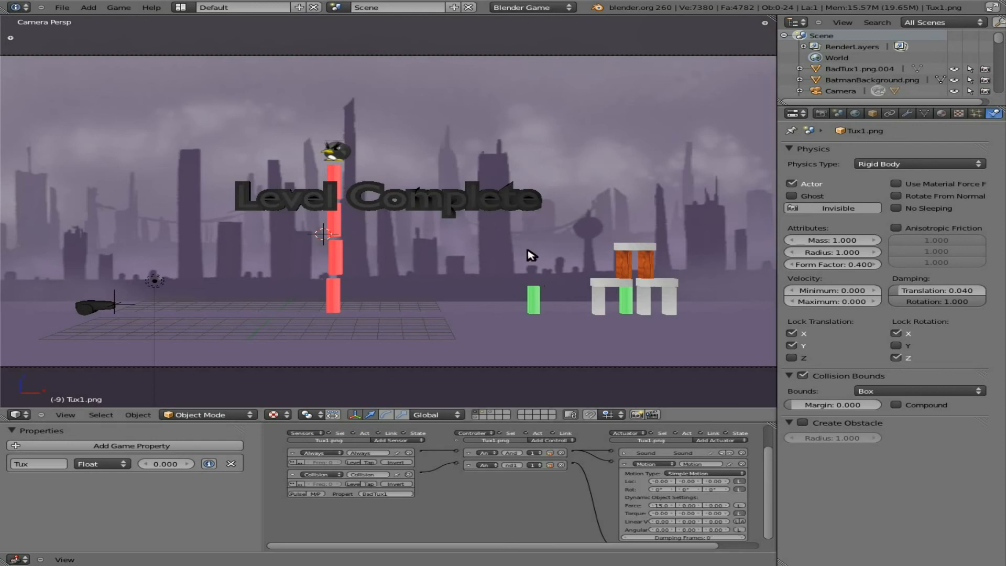
key("p")
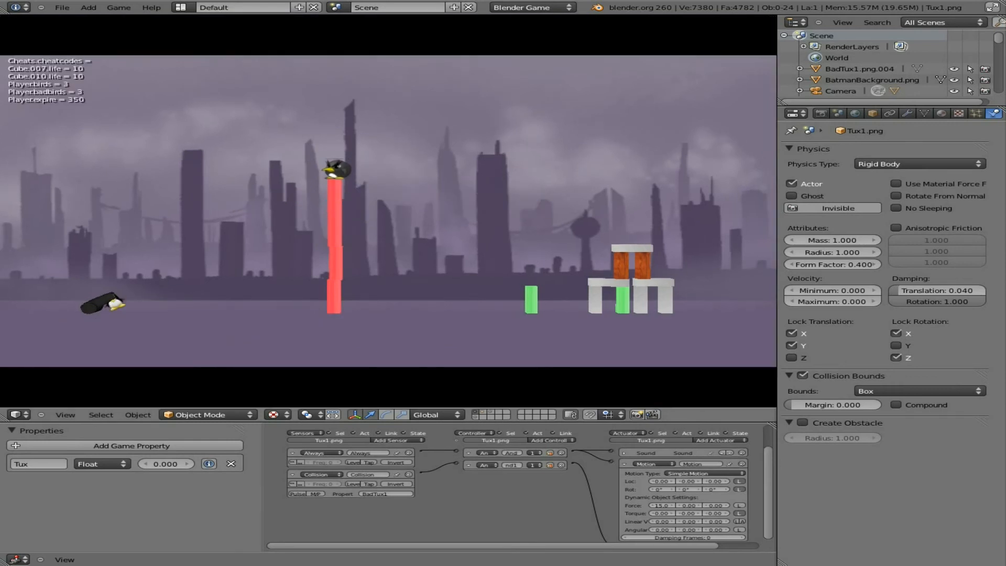
key("Escape")
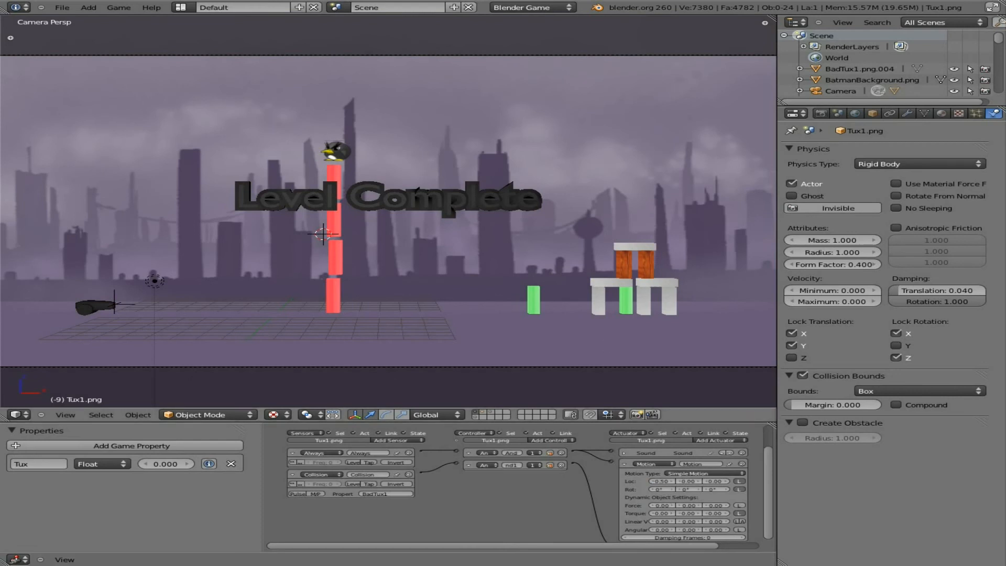
Test-run two shots at the red tower with the Motion actuator's X location set to 0.50
key("p")
key("space")
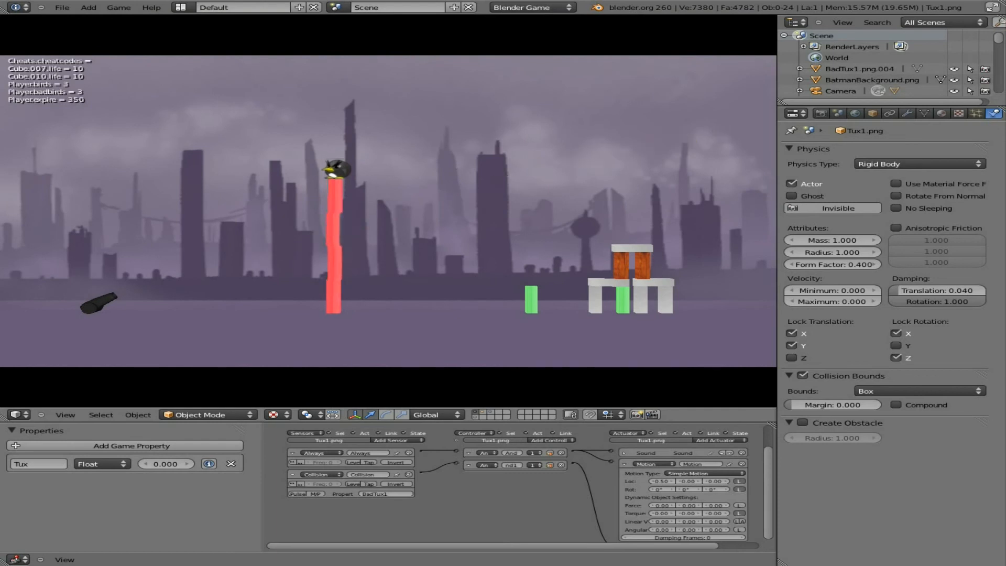
key("space")
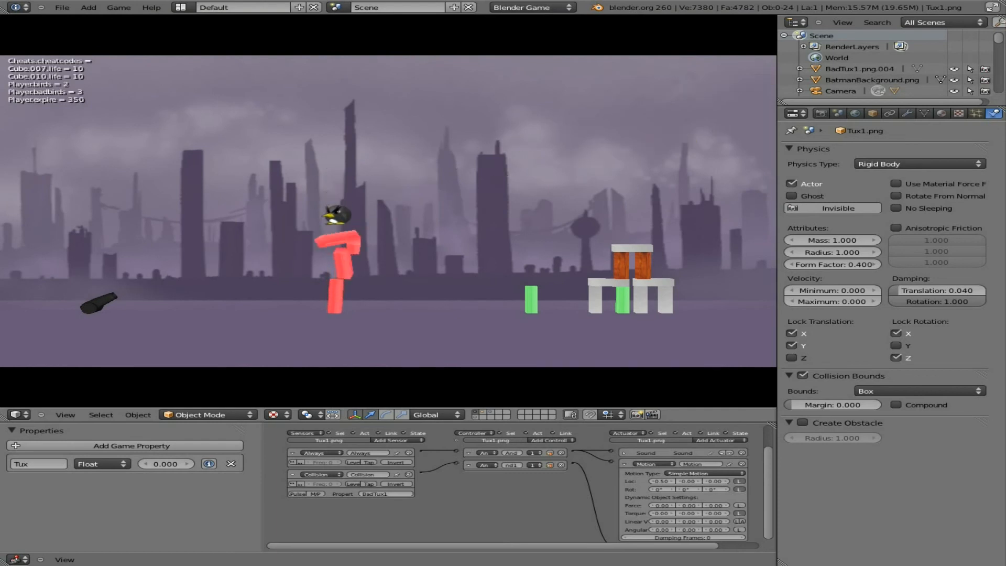
key("Escape")
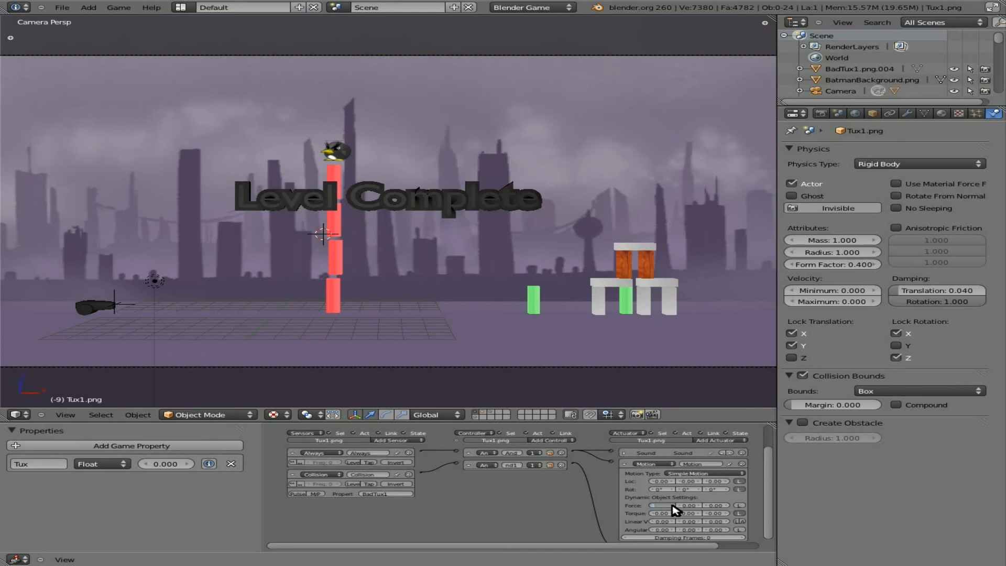
Set the Motion actuator's X force to 50, and test-run the level twice to watch the fired penguin
type("50")
key("Return")
key("p")
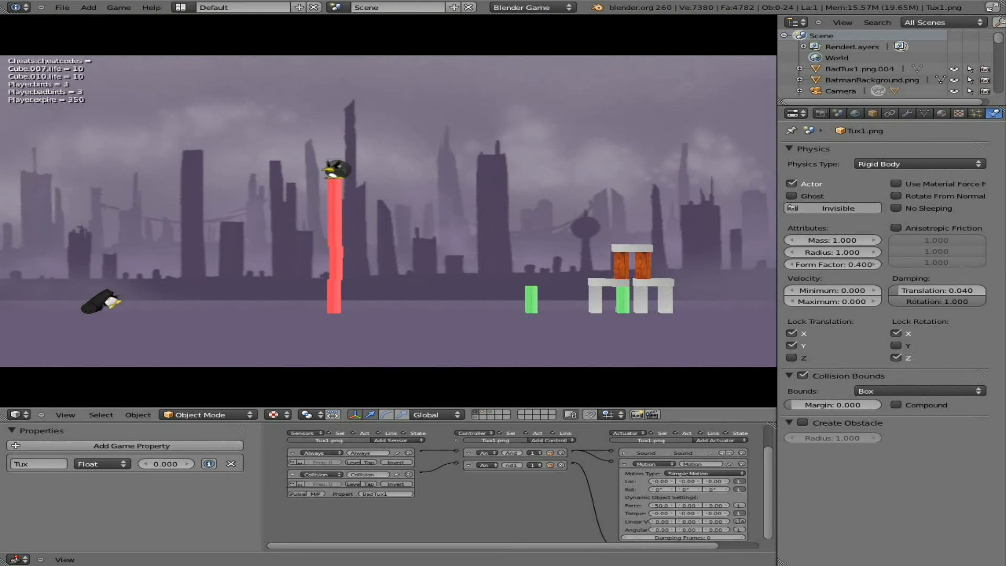
key("Escape")
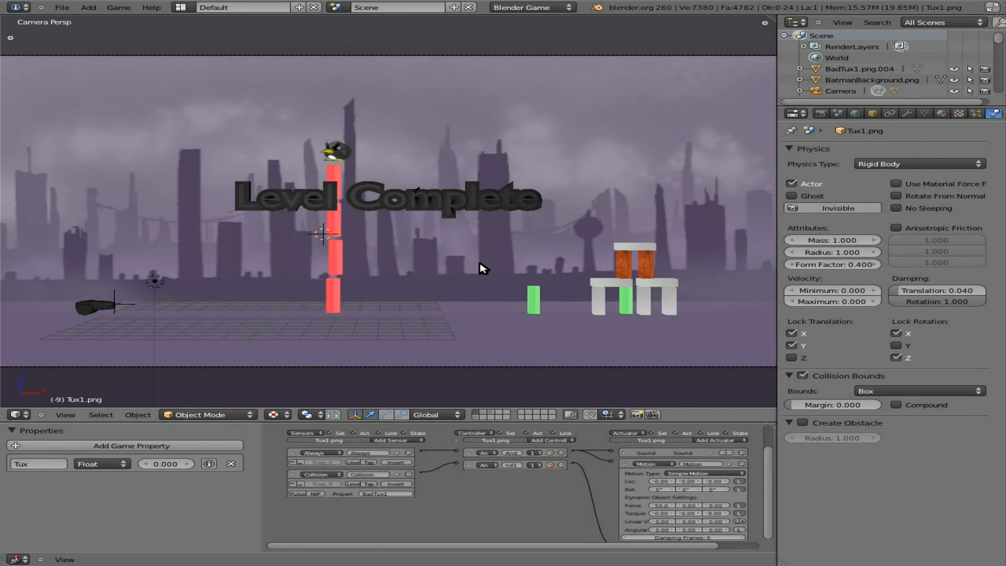
key("p")
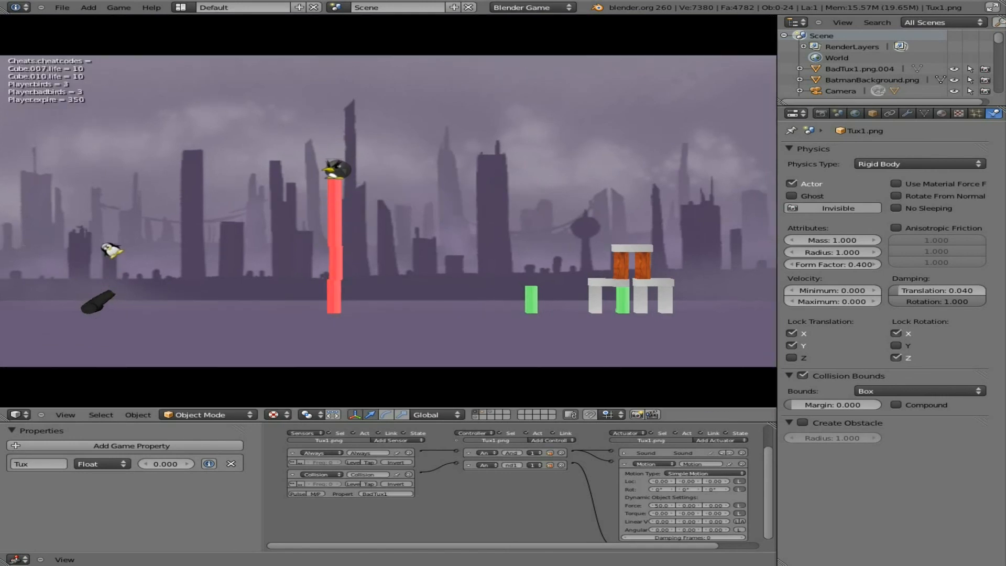
key("Escape")
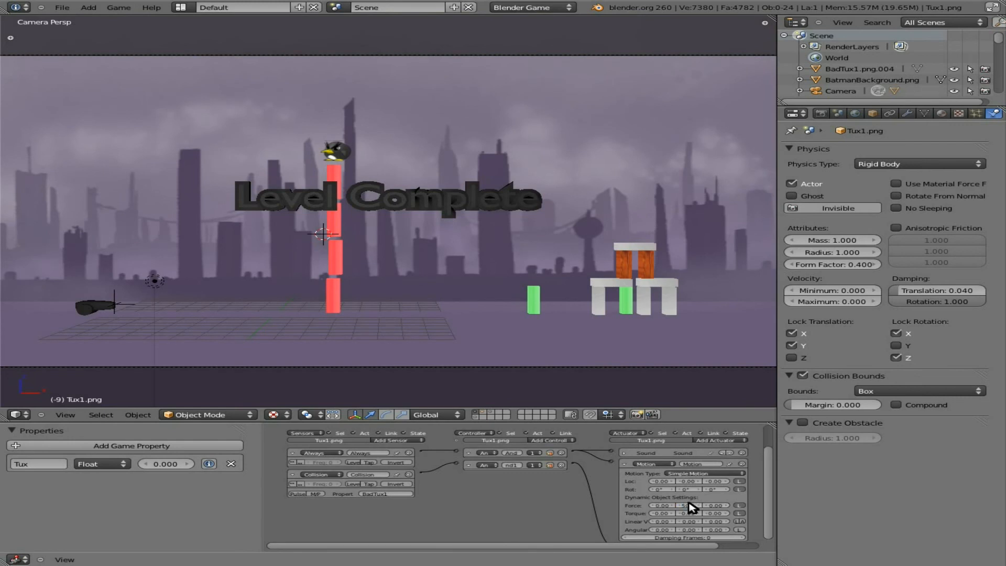
Test-run a shot with the Motion actuator's force of 50 on the Y axis and zero on X
key("Up")
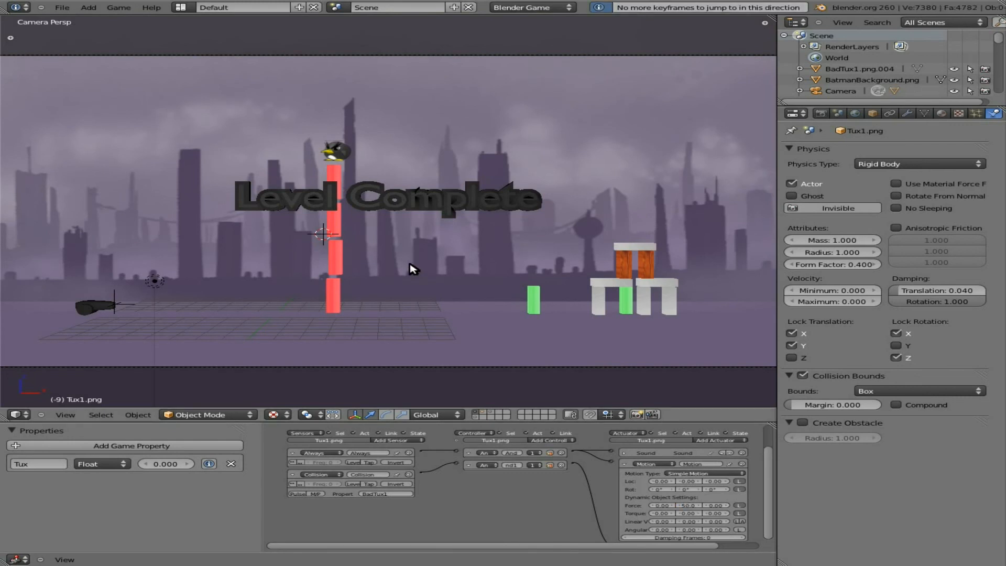
key("p")
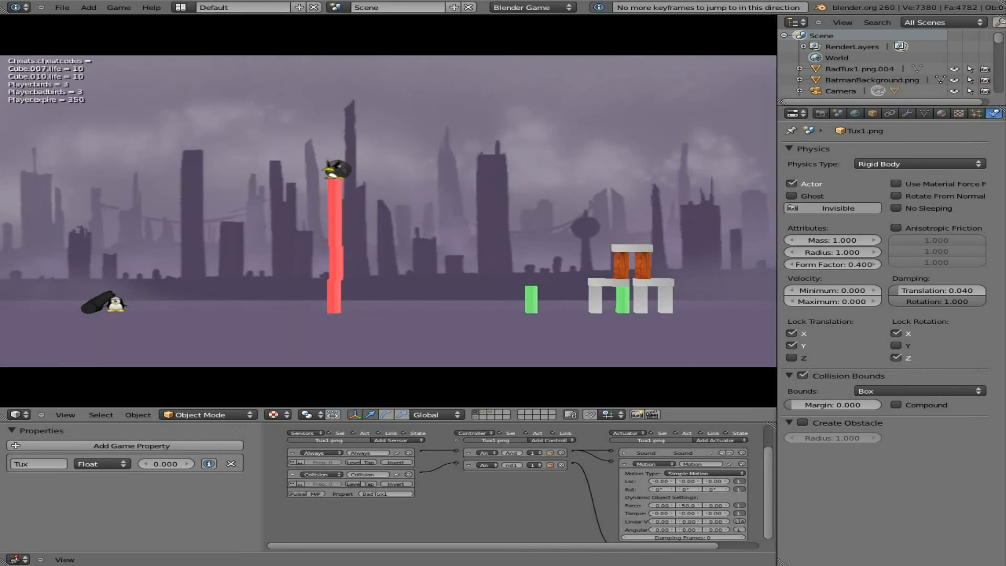
key("Escape")
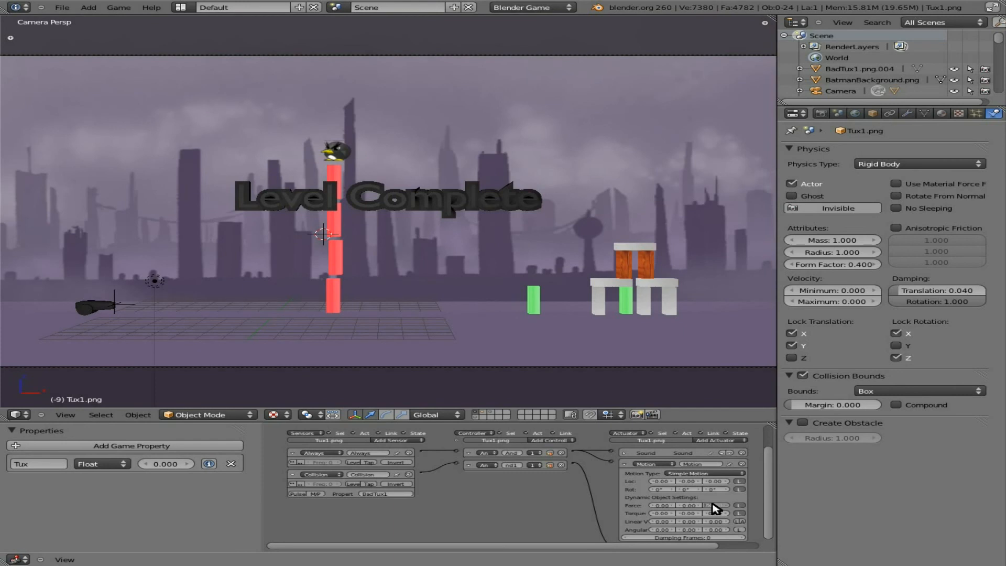
Set the Motion actuator's Z force to 50, and test-run a shot with only that force applied
left_click(712, 505)
type("50")
key("Return")
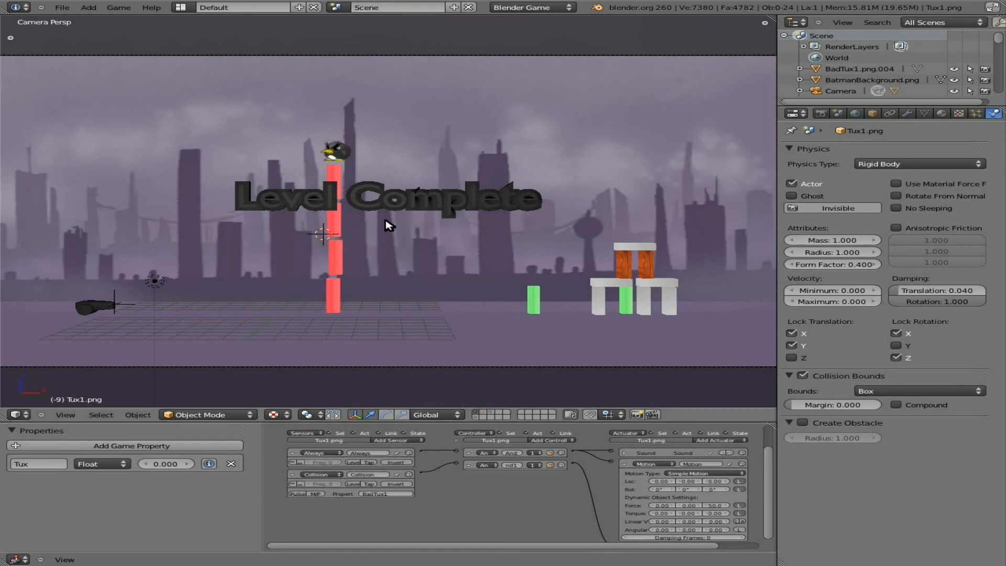
key("p")
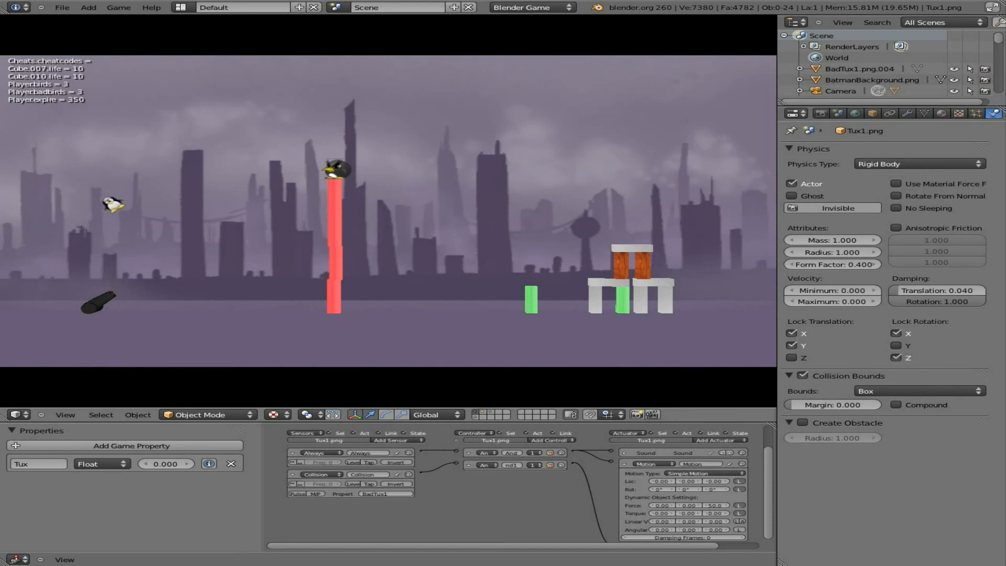
key("Escape")
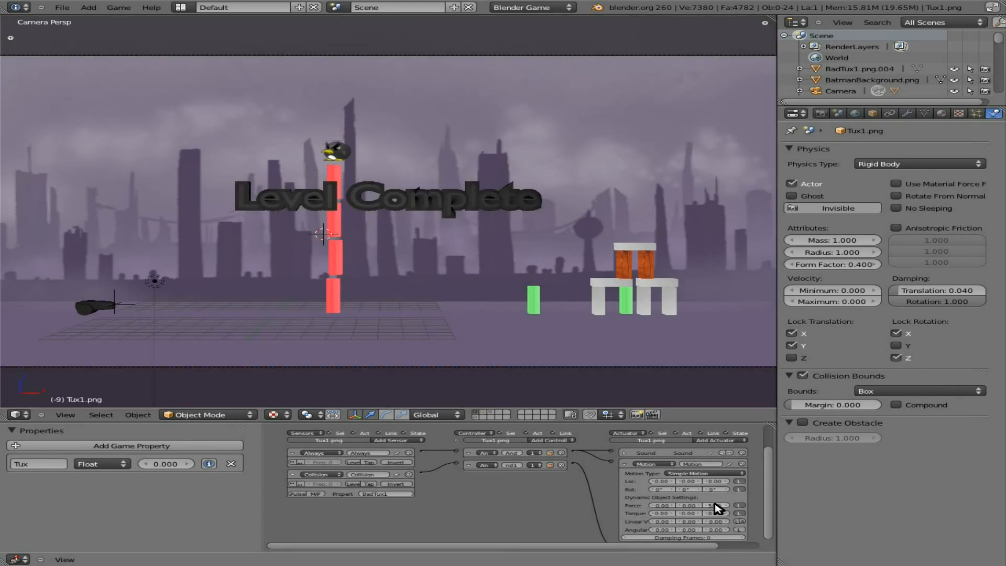
Delete the Motion actuator from Tux1.png's game logic
key("Return")
left_click(742, 464)
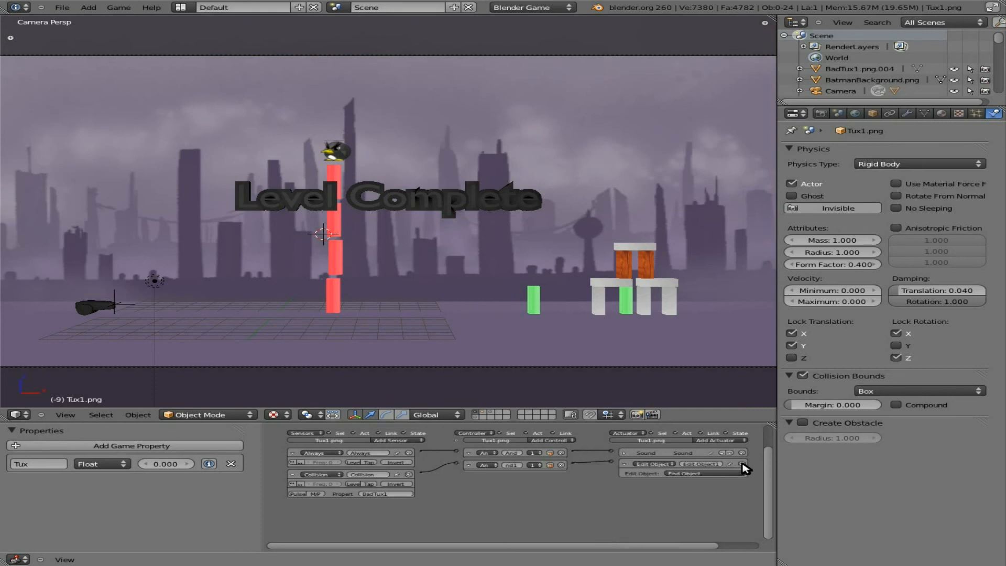
Set the X linear velocity to 10 in the Player object's Add Object actuator that shoots the penguin
right_click(134, 305)
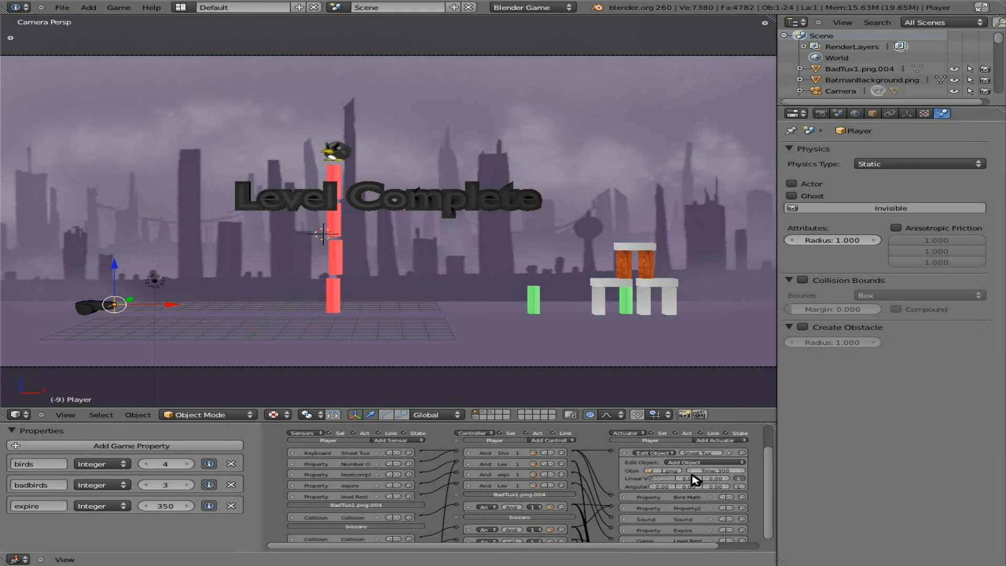
type("10")
key("Return")
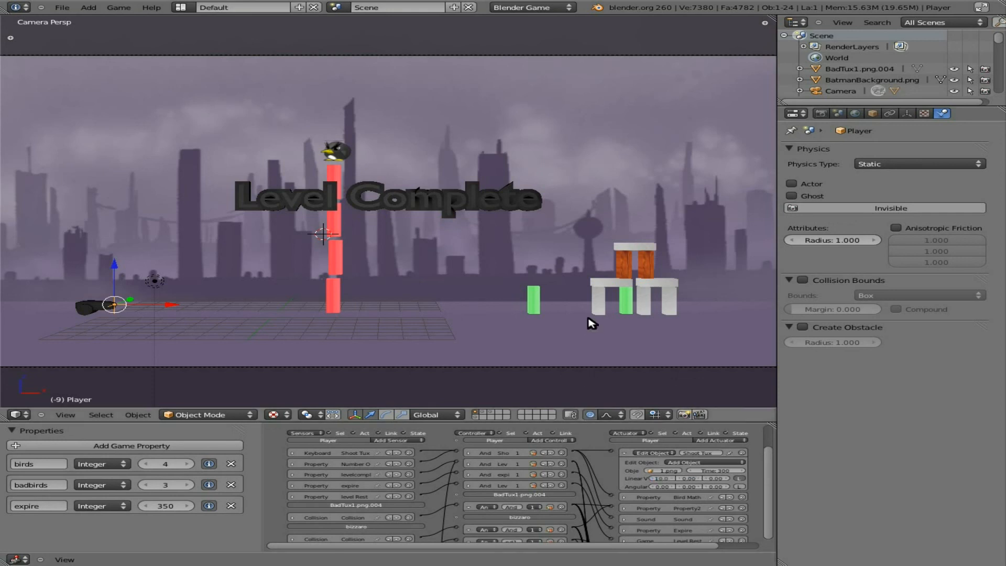
Test-run the level by firing two penguins, adjusting the cannon's angle between shots
key("p")
key("Up")
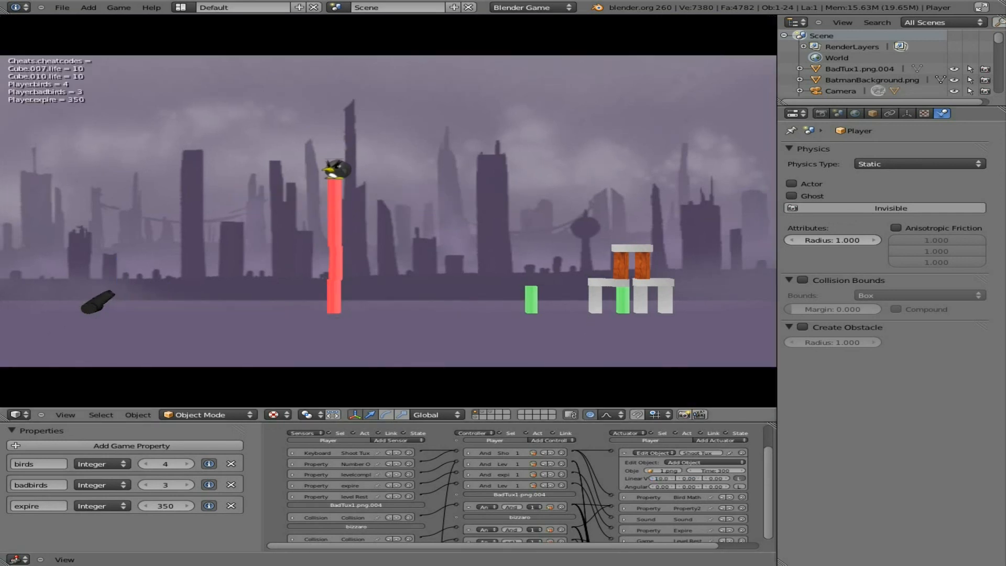
key("space")
key("Up")
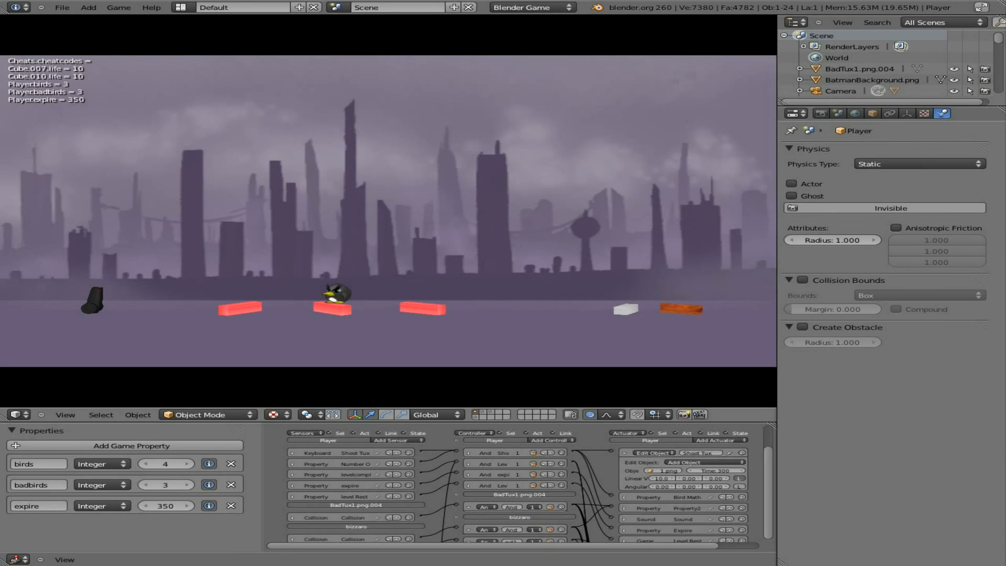
key("Down")
key("space")
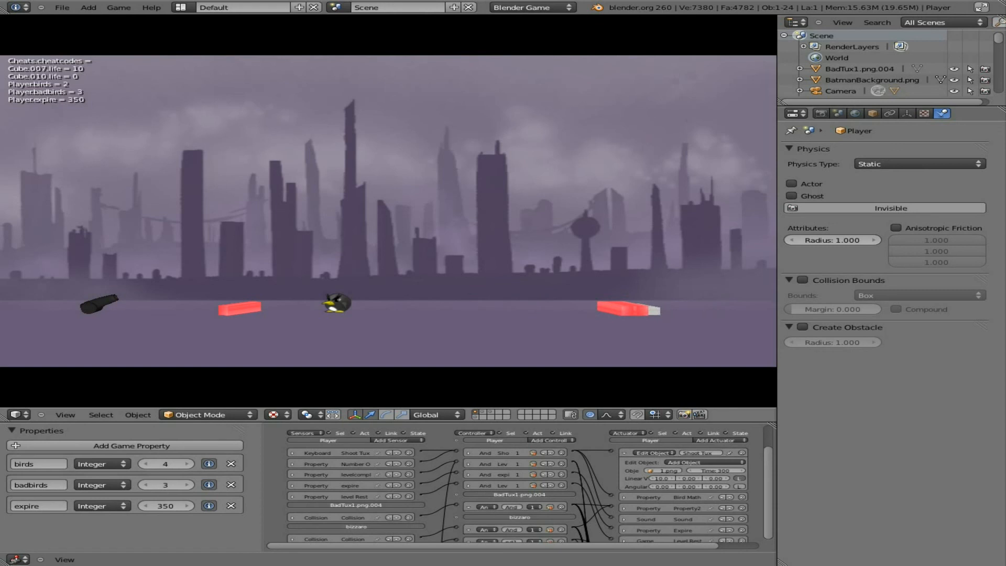
key("Escape")
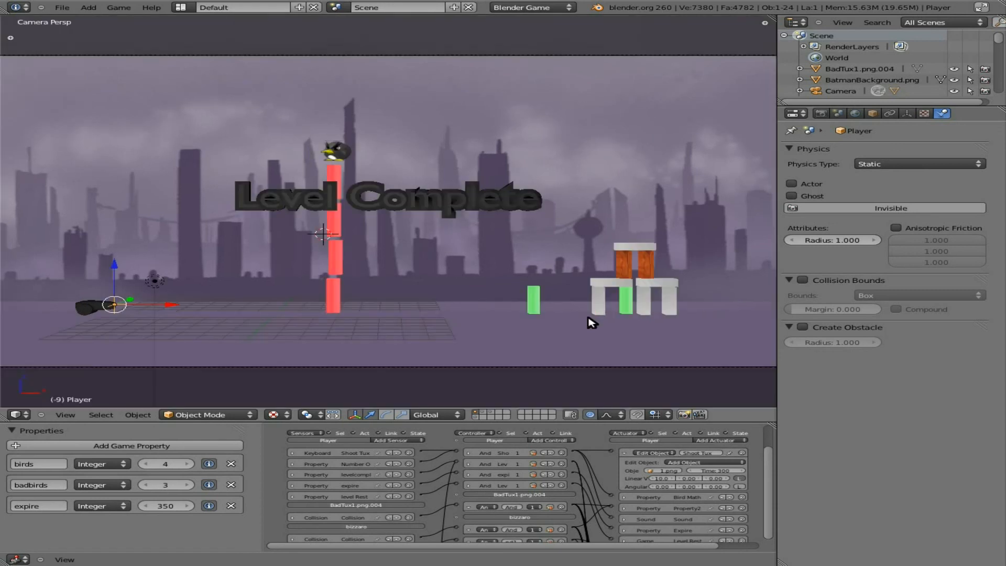